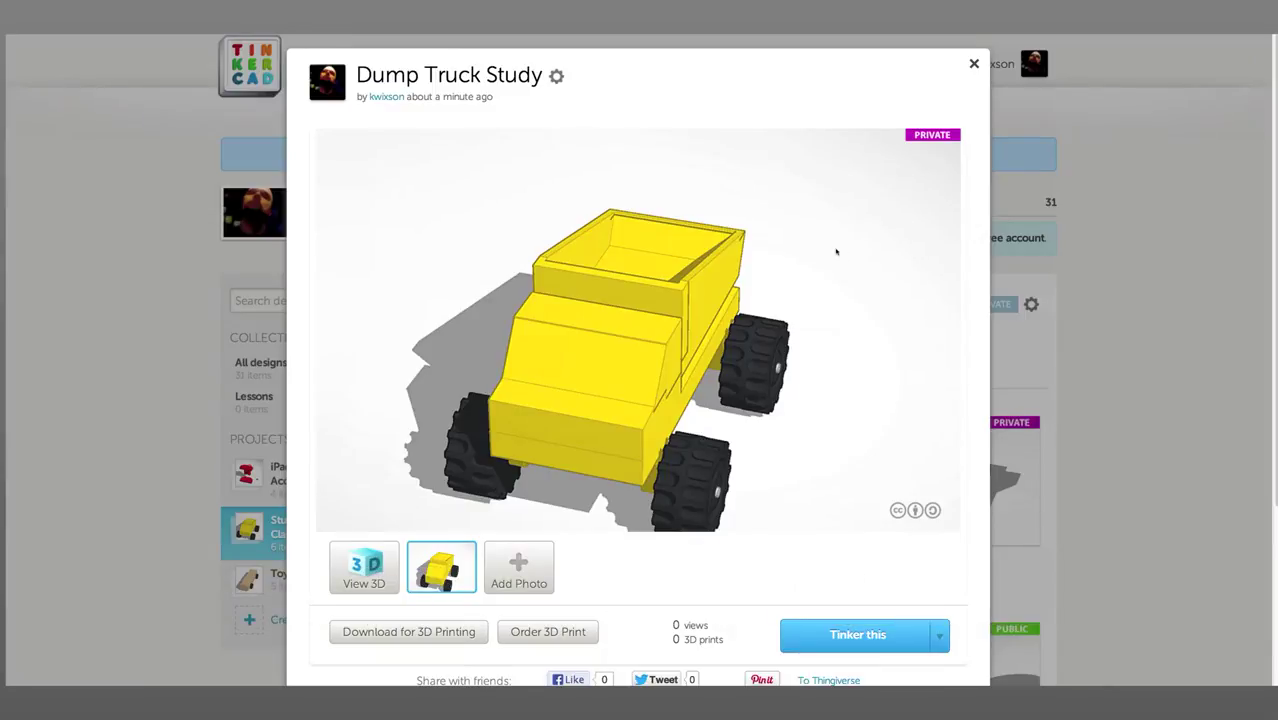
# Create a new design in the Student Projects and Classroom Demos project and place a box on the workplane.
pyautogui.click(972, 64)
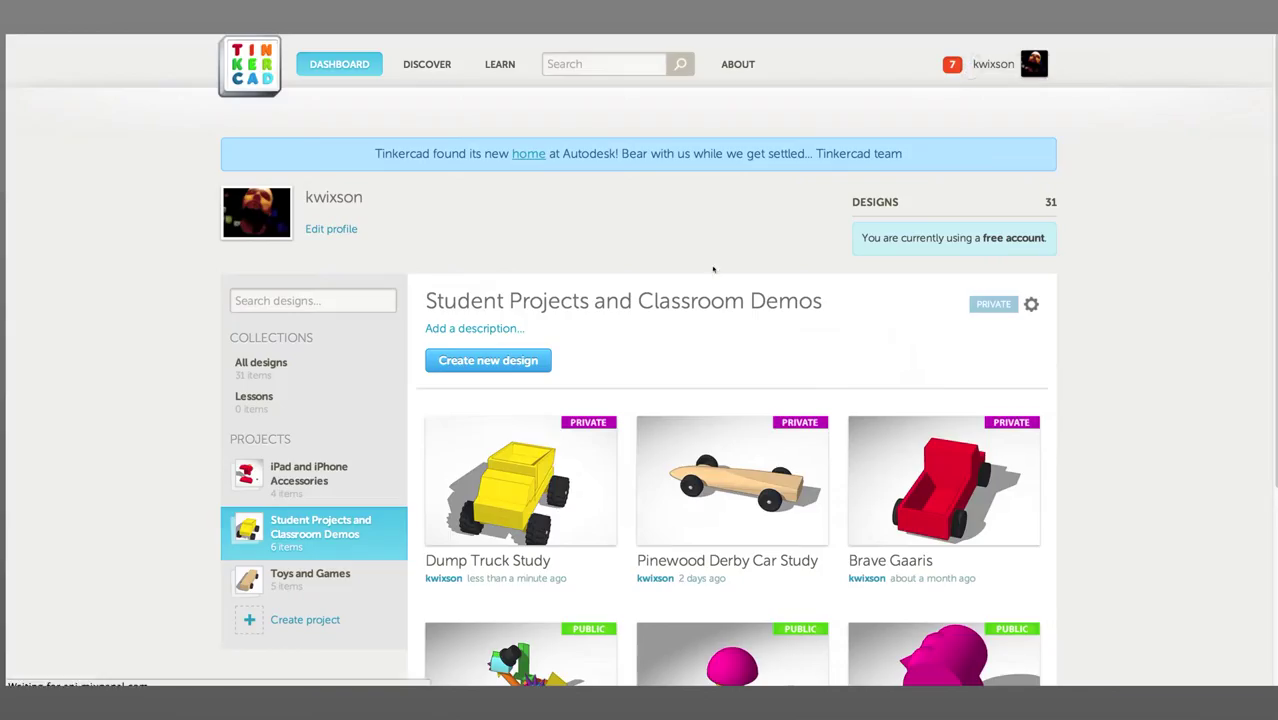
pyautogui.click(491, 364)
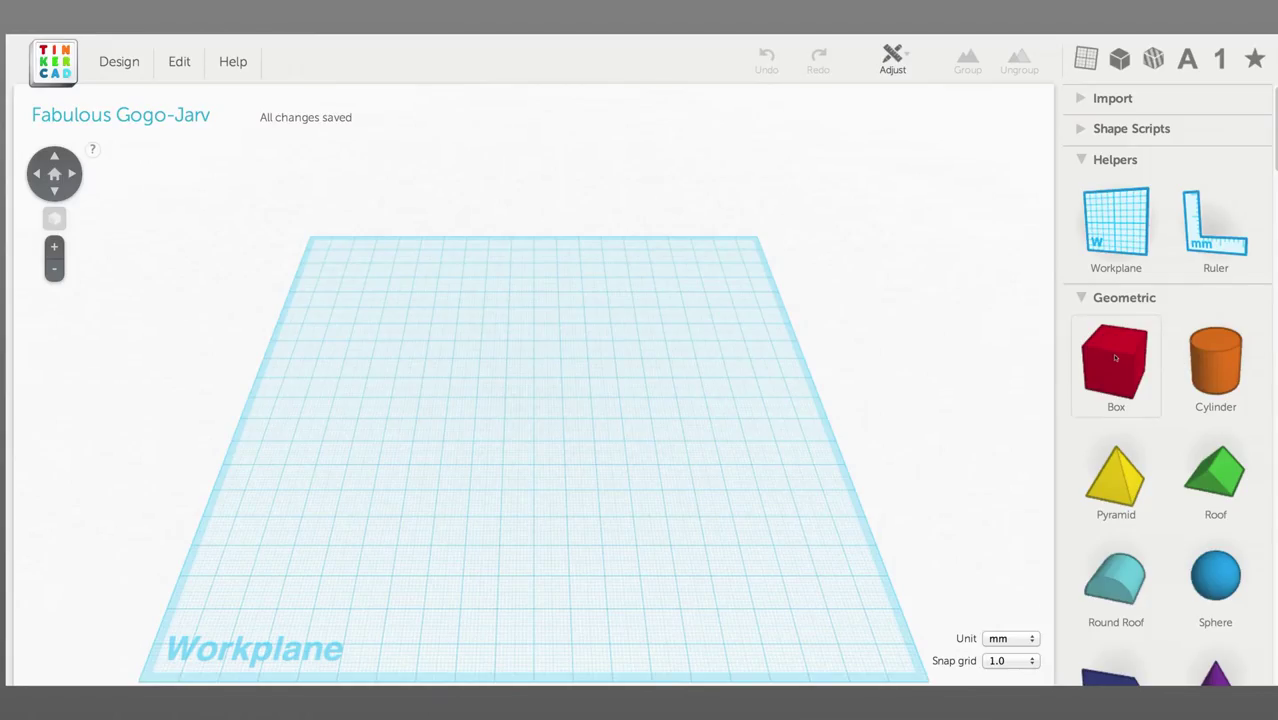
pyautogui.moveTo(1114, 358); pyautogui.dragTo(538, 470)
pyautogui.moveTo(621, 477); pyautogui.dragTo(433, 437, button='right')
pyautogui.scroll(5, 632, 513)
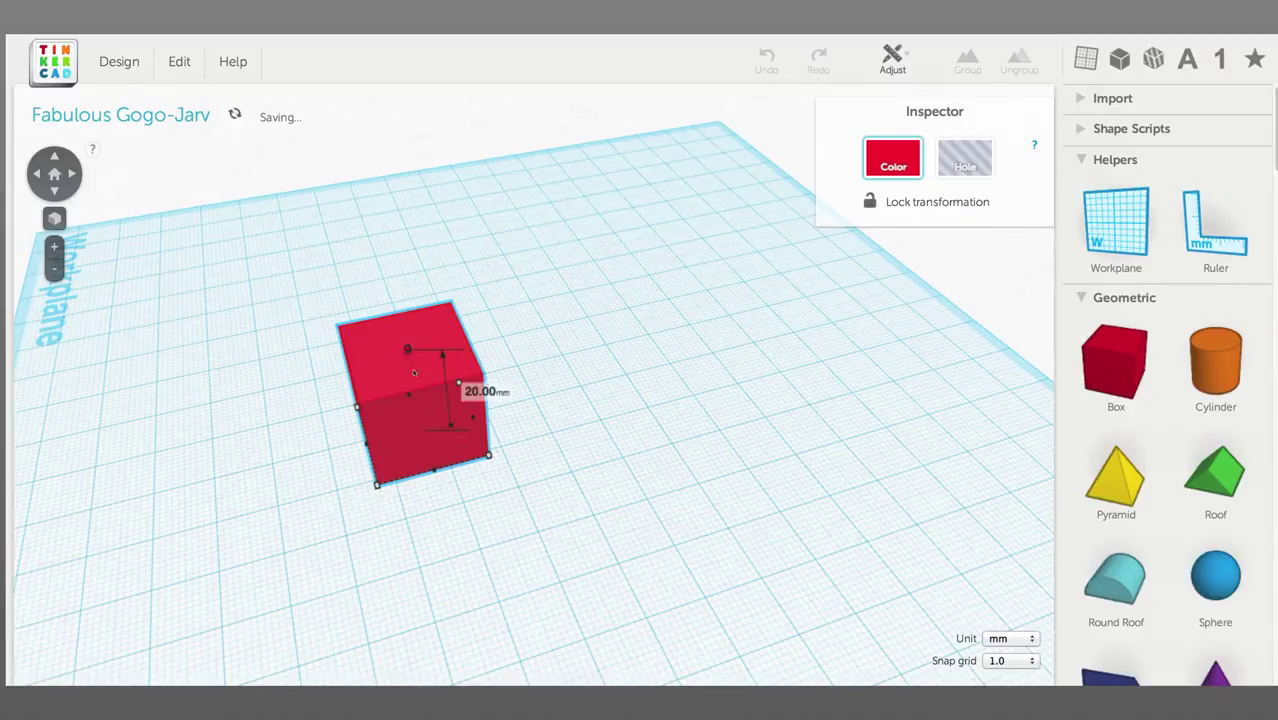
# Reduce the box's height to make it a thin block.
pyautogui.moveTo(408, 350); pyautogui.dragTo(432, 410)
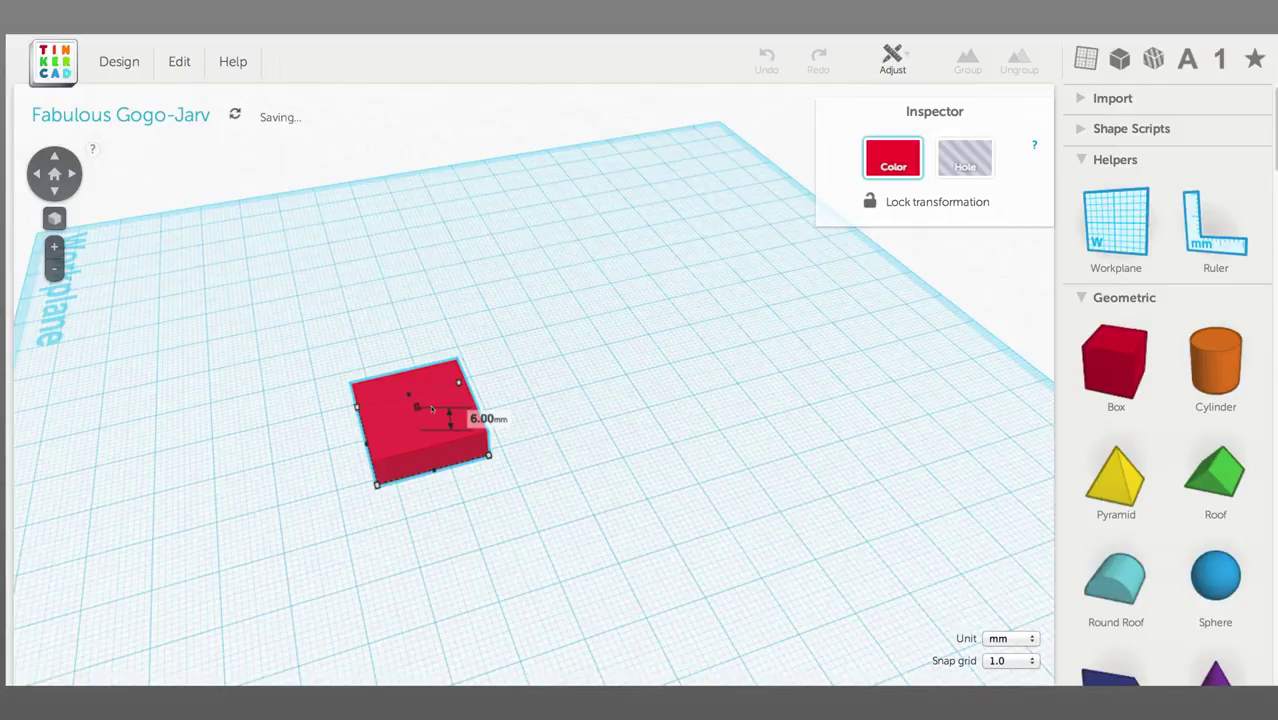
pyautogui.moveTo(432, 408); pyautogui.dragTo(434, 404)
pyautogui.moveTo(622, 434); pyautogui.dragTo(610, 408, button='right')
pyautogui.moveTo(535, 335); pyautogui.dragTo(631, 360, button='right')
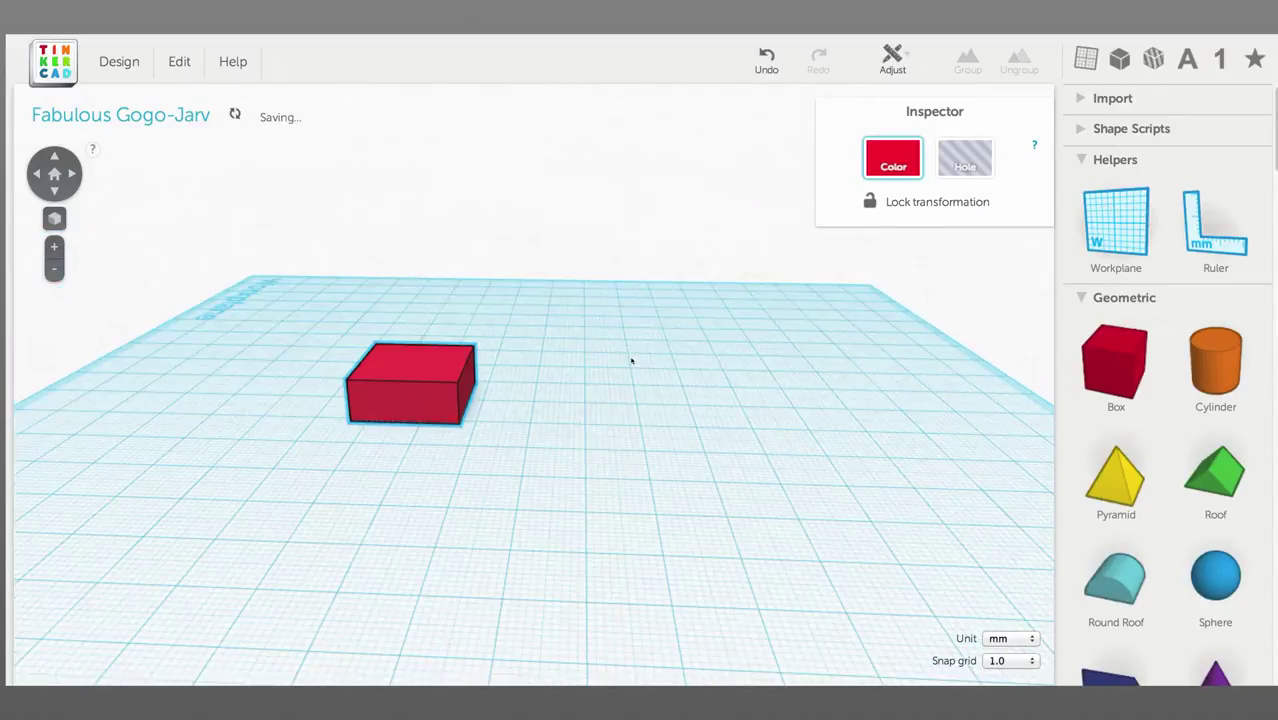
pyautogui.moveTo(710, 369); pyautogui.dragTo(795, 412, button='right')
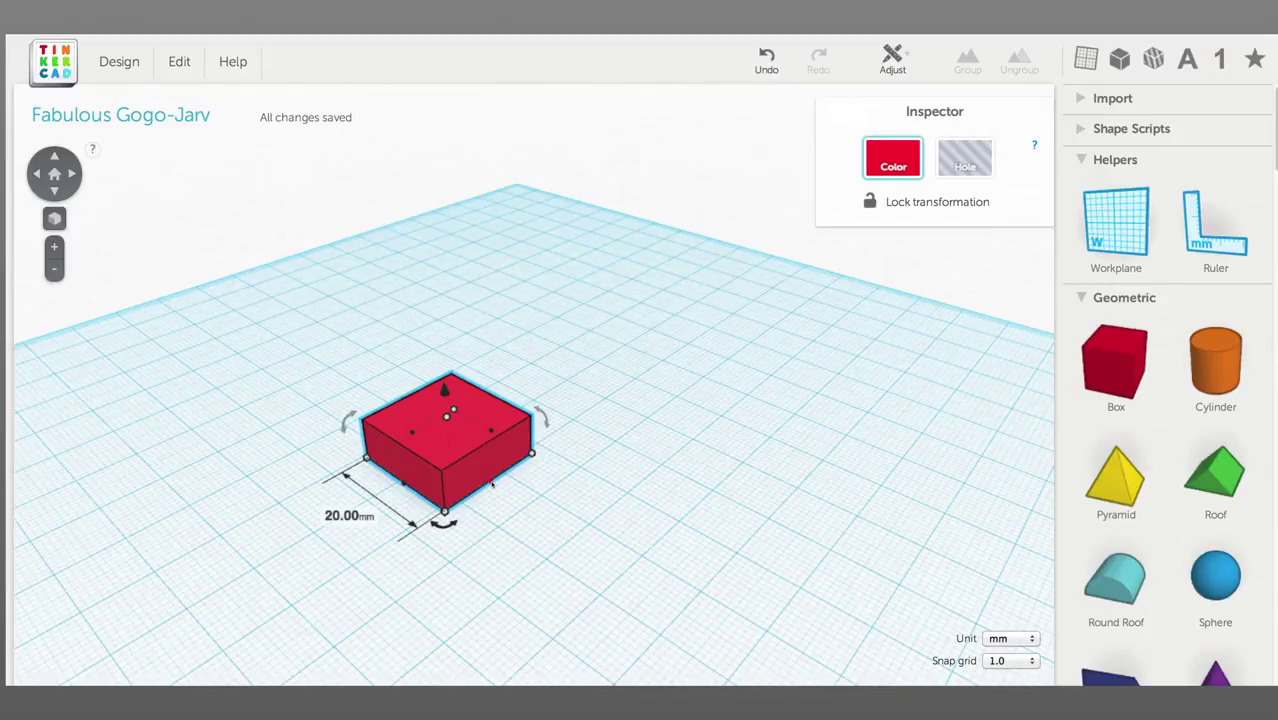
# Stretch the thin block into a chassis slab about 135 mm long and 55 mm wide.
pyautogui.moveTo(492, 484); pyautogui.dragTo(670, 577)
pyautogui.moveTo(753, 553); pyautogui.dragTo(448, 515, button='right')
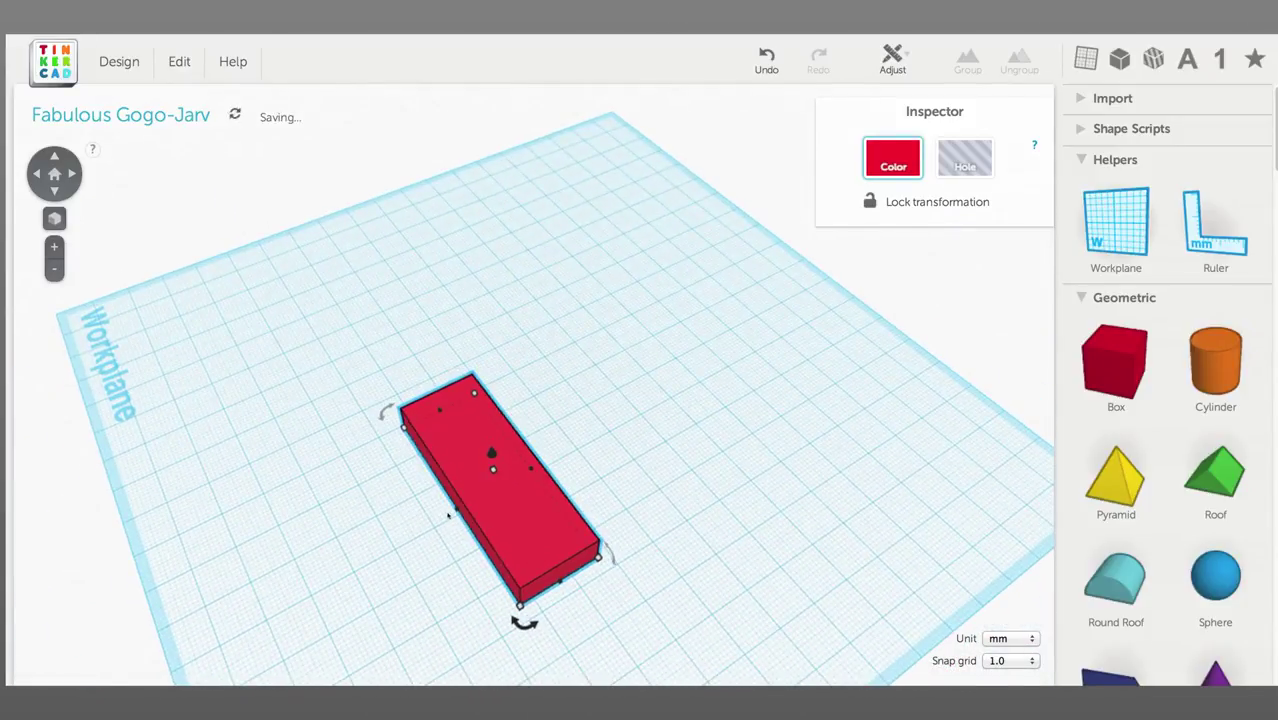
pyautogui.moveTo(448, 515); pyautogui.dragTo(322, 580)
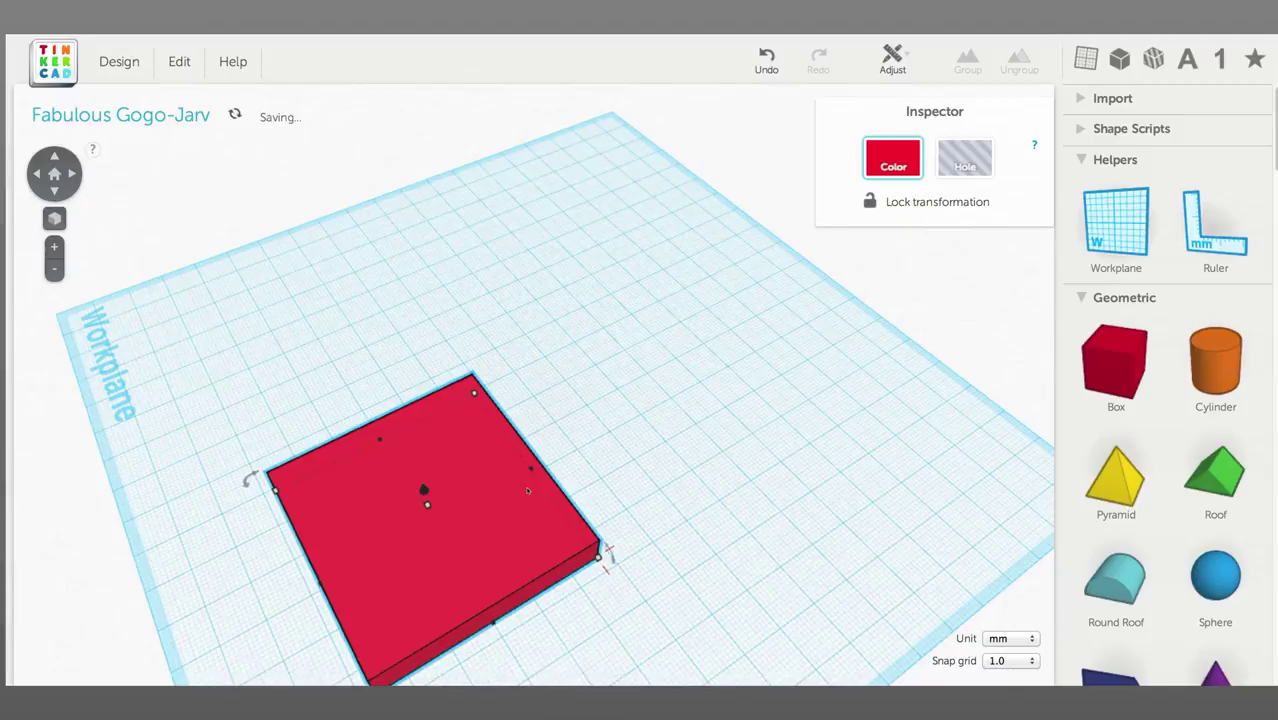
pyautogui.moveTo(531, 468); pyautogui.dragTo(771, 335)
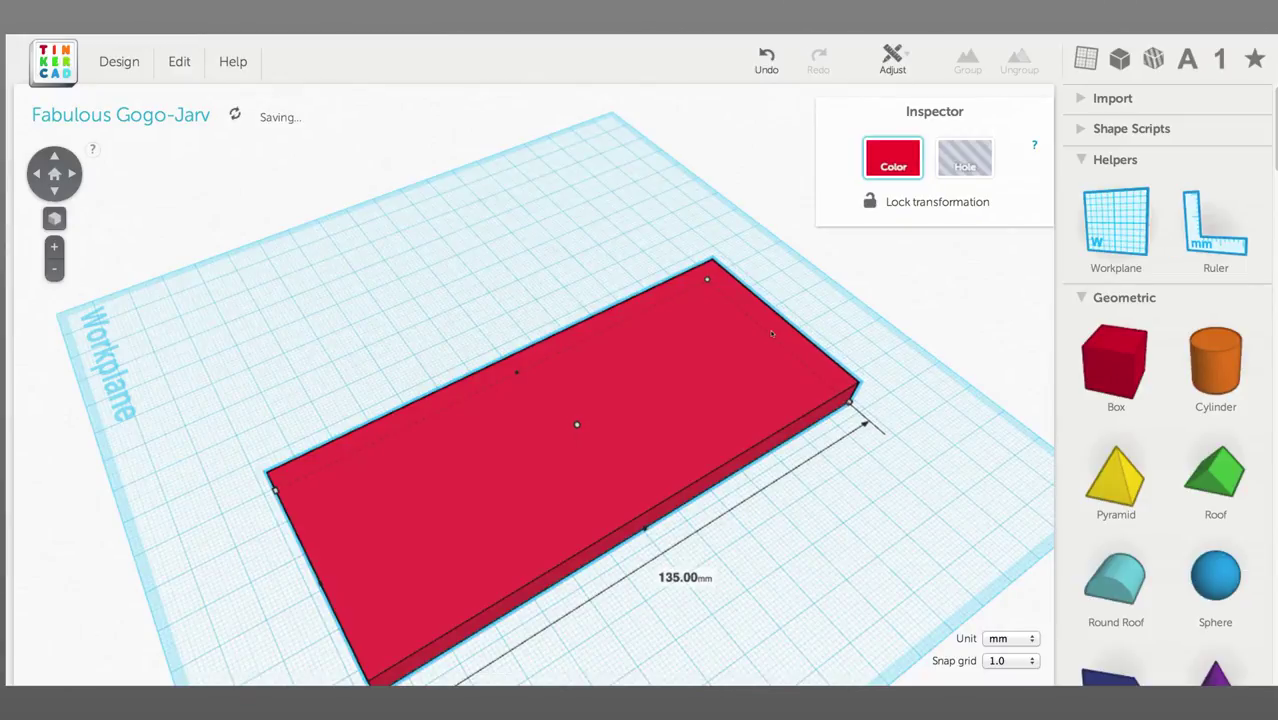
pyautogui.moveTo(798, 538); pyautogui.dragTo(745, 456, button='right')
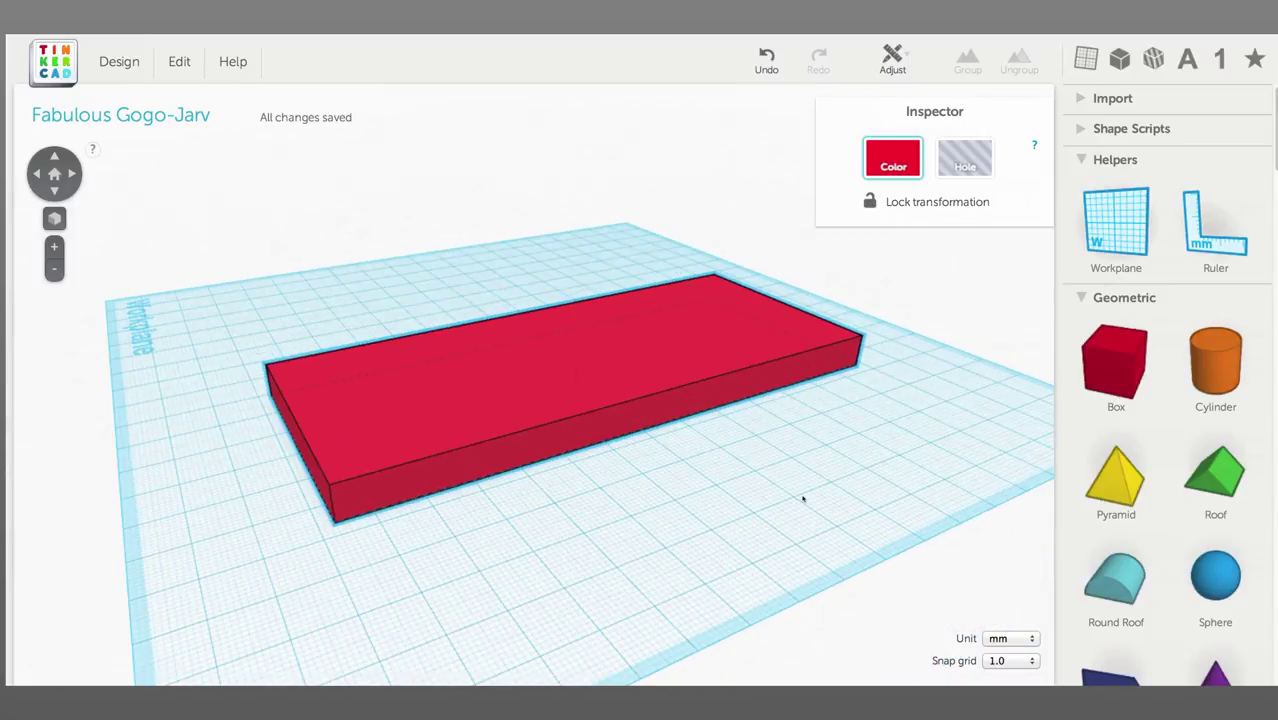
pyautogui.moveTo(803, 499); pyautogui.dragTo(870, 546, button='right')
pyautogui.moveTo(684, 489); pyautogui.dragTo(628, 504)
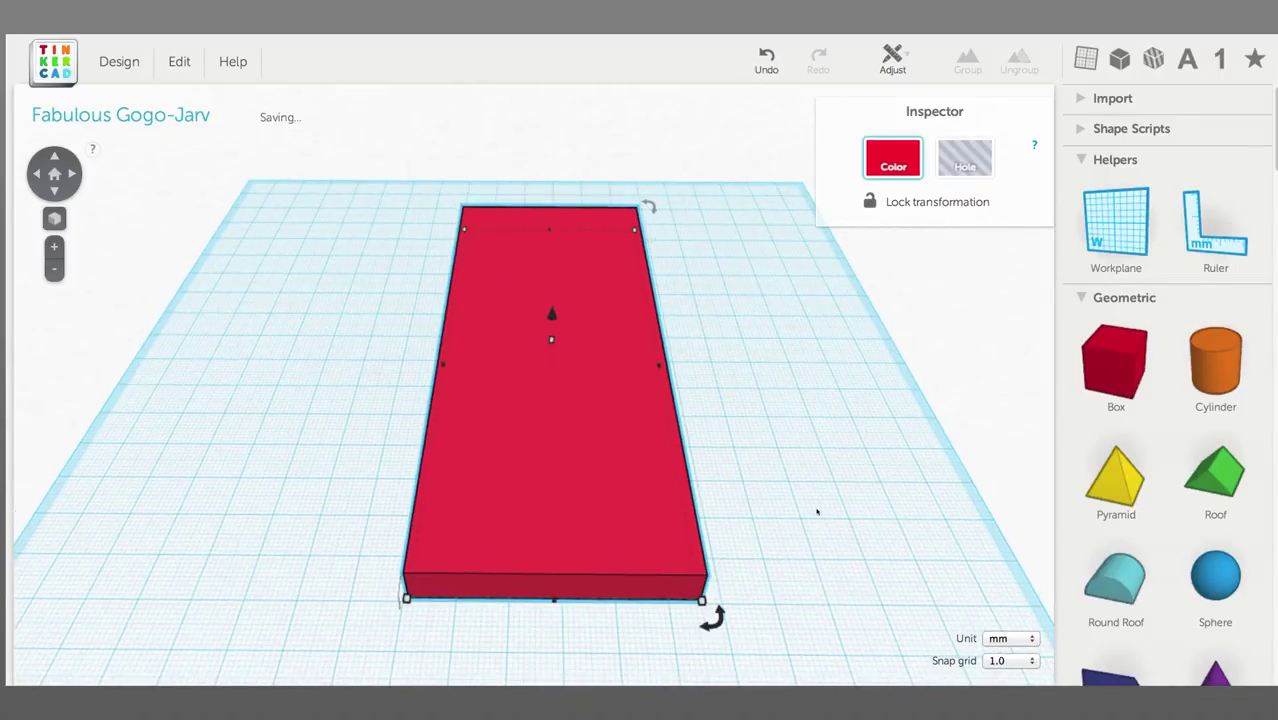
pyautogui.moveTo(817, 512); pyautogui.dragTo(492, 405, button='right')
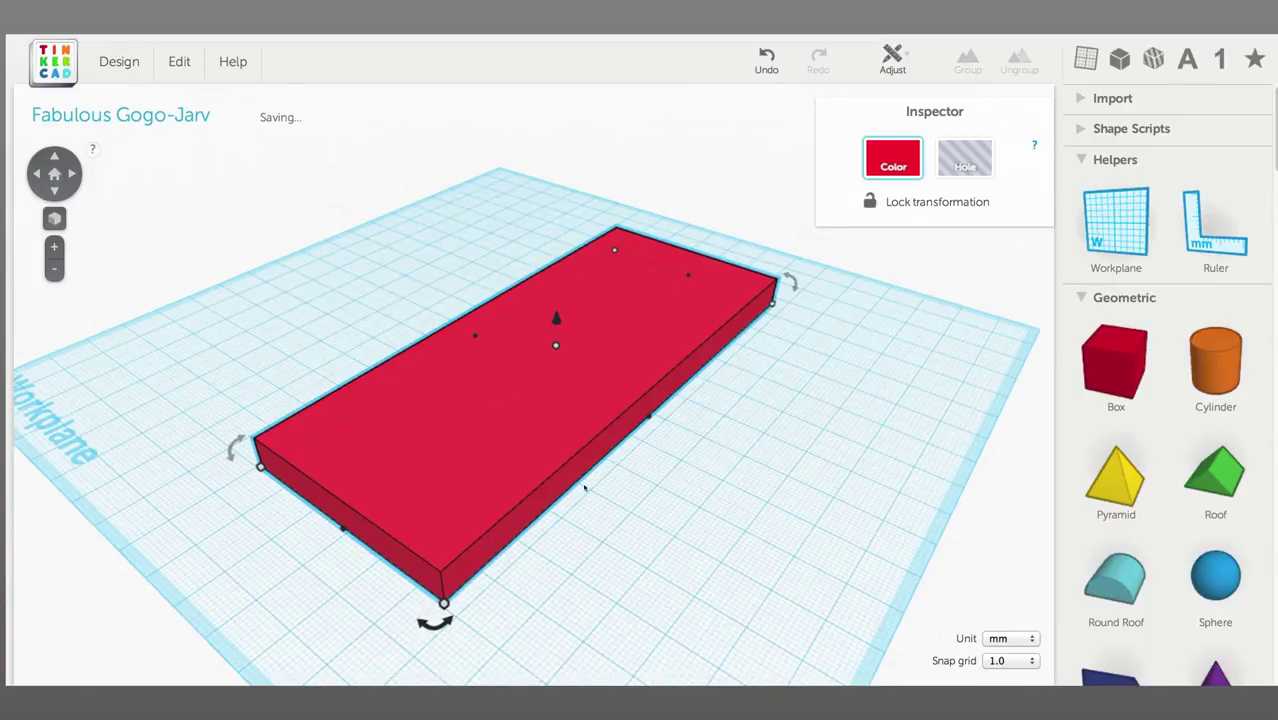
pyautogui.moveTo(585, 488); pyautogui.dragTo(612, 533, button='right')
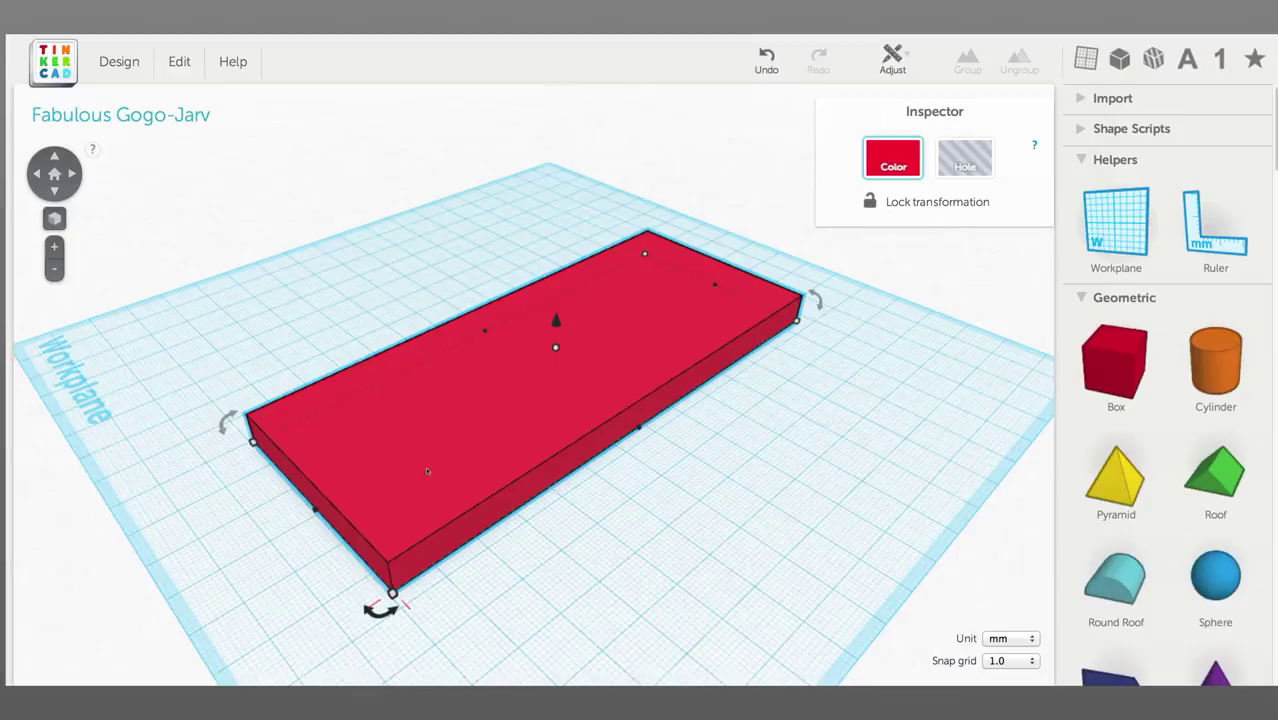
# Place the working plane on the slab's upper face.
pyautogui.press('w')
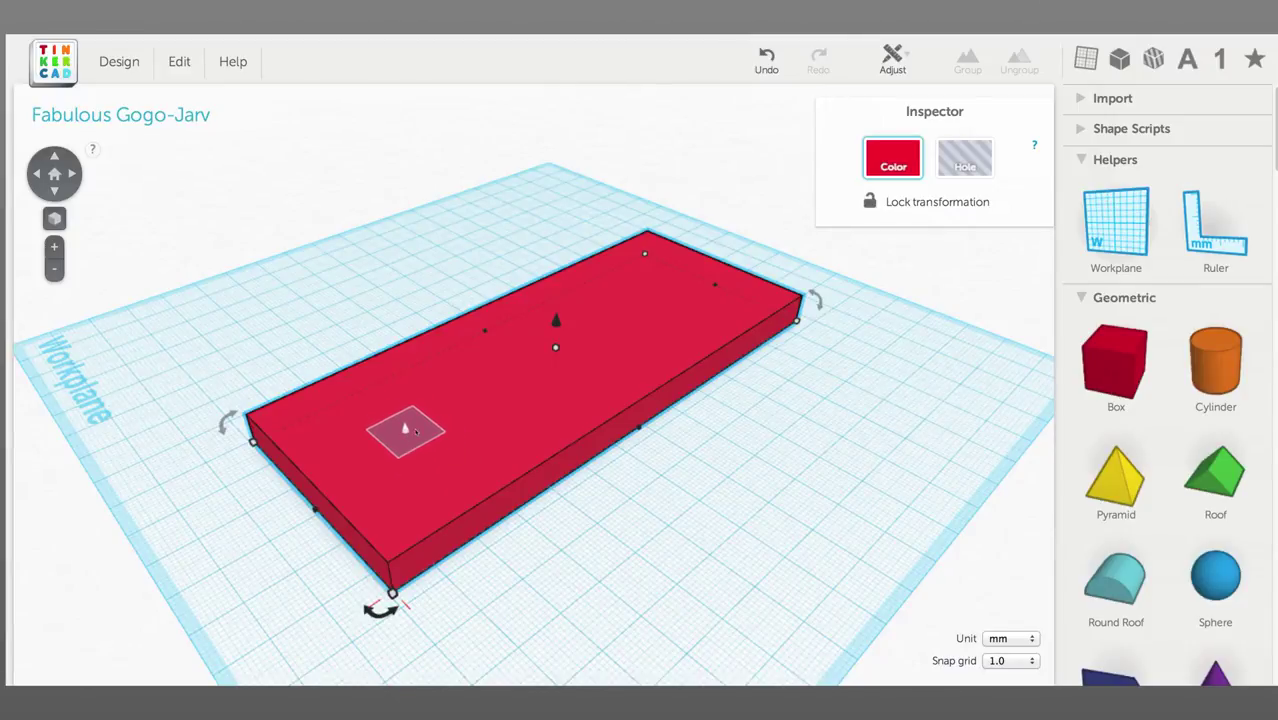
pyautogui.click(405, 432)
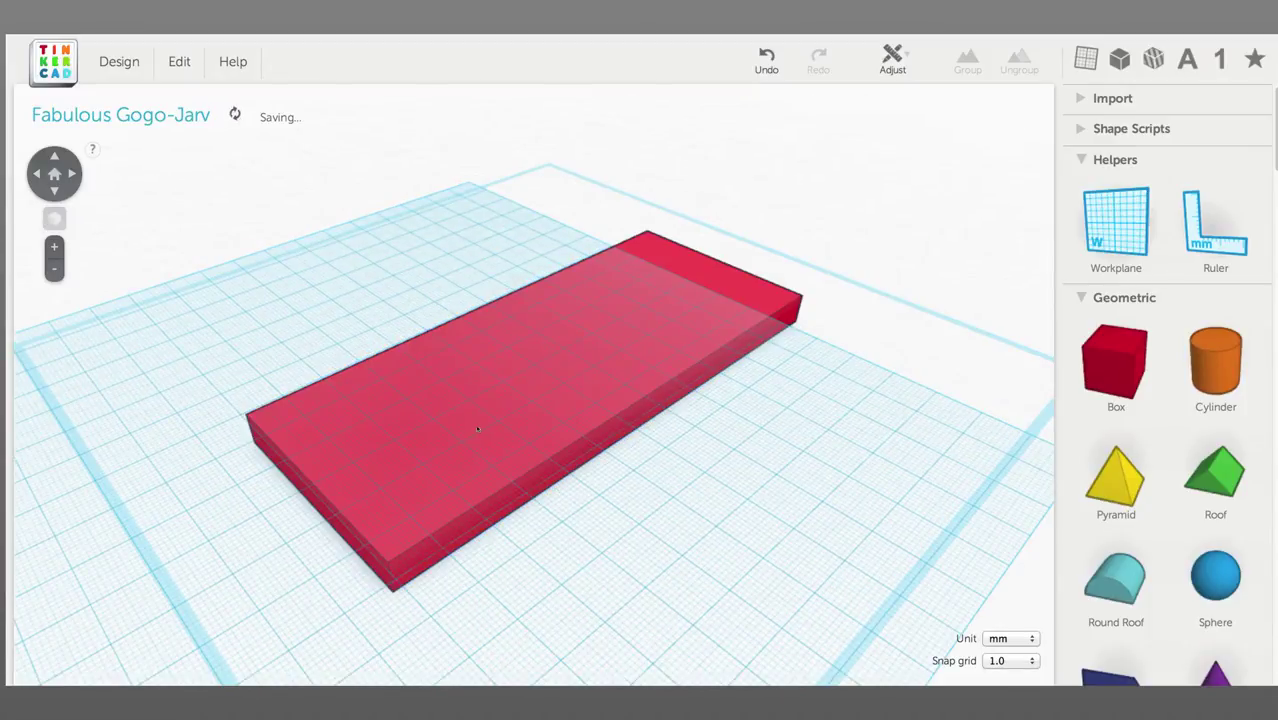
pyautogui.click(557, 364)
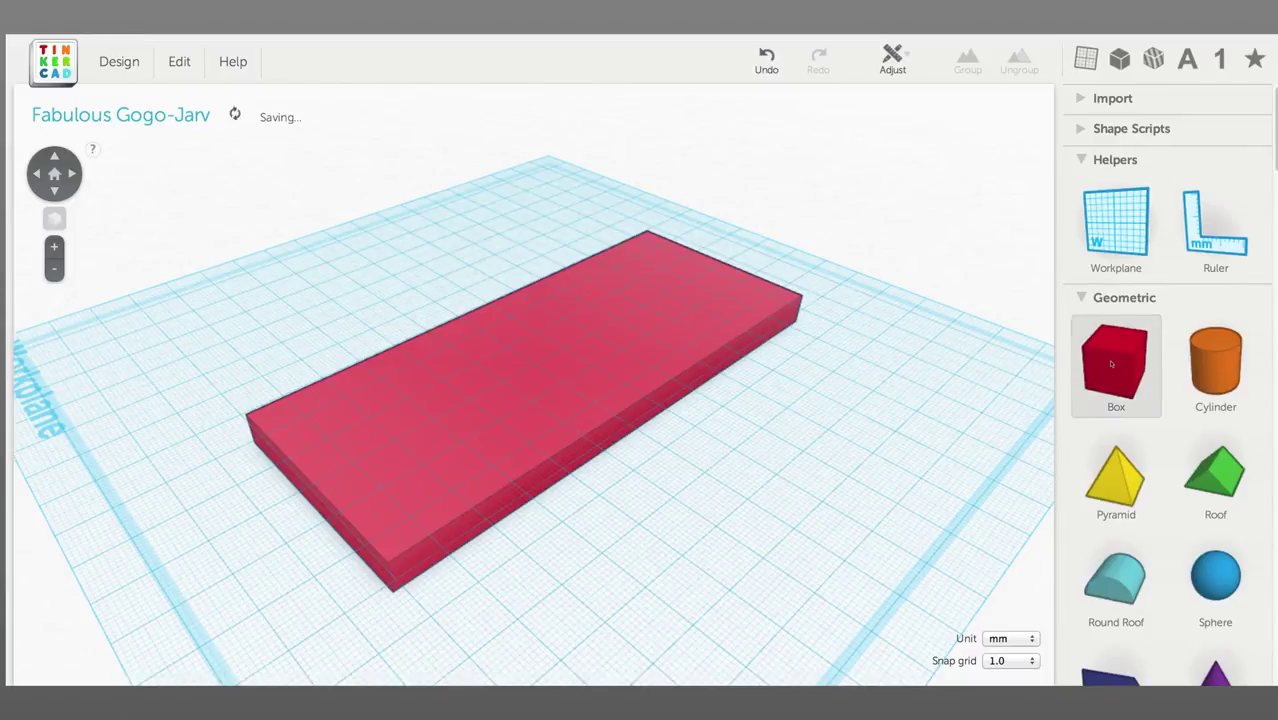
# Place a box on the slab's front corner and return the working plane to the ground.
pyautogui.moveTo(1112, 364); pyautogui.dragTo(315, 420)
pyautogui.moveTo(450, 450); pyautogui.dragTo(515, 462, button='right')
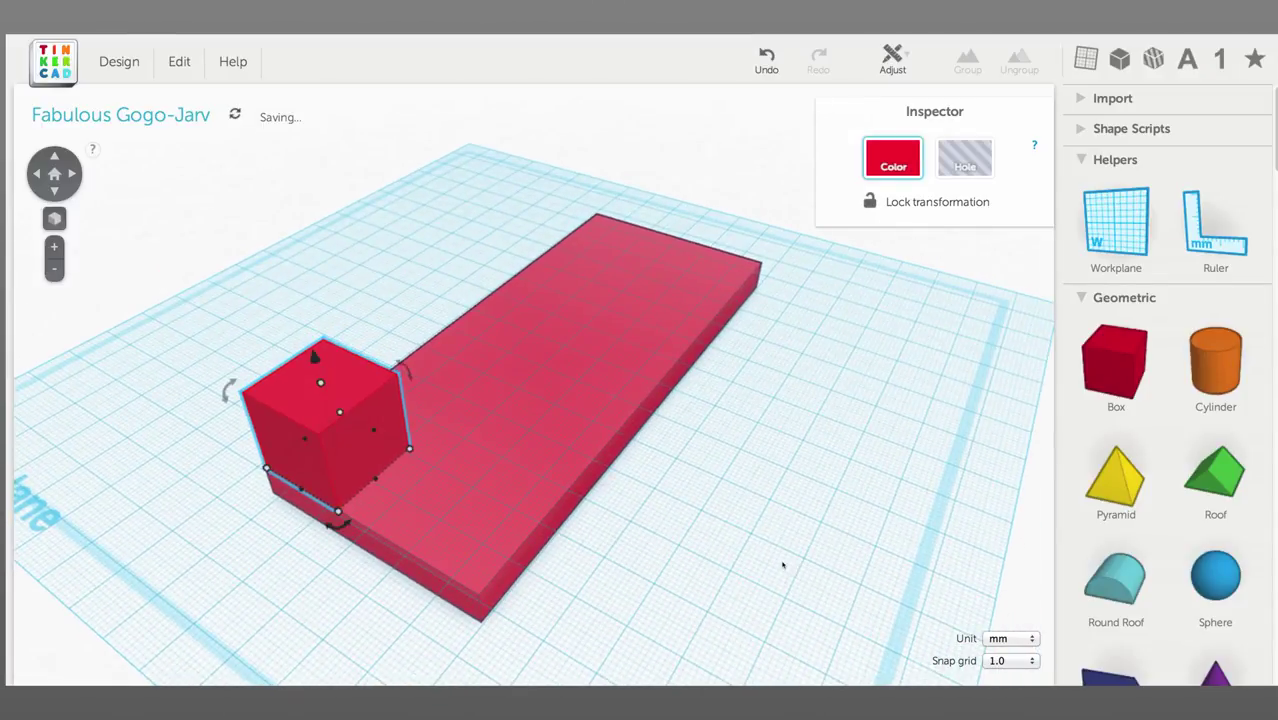
pyautogui.click(710, 510)
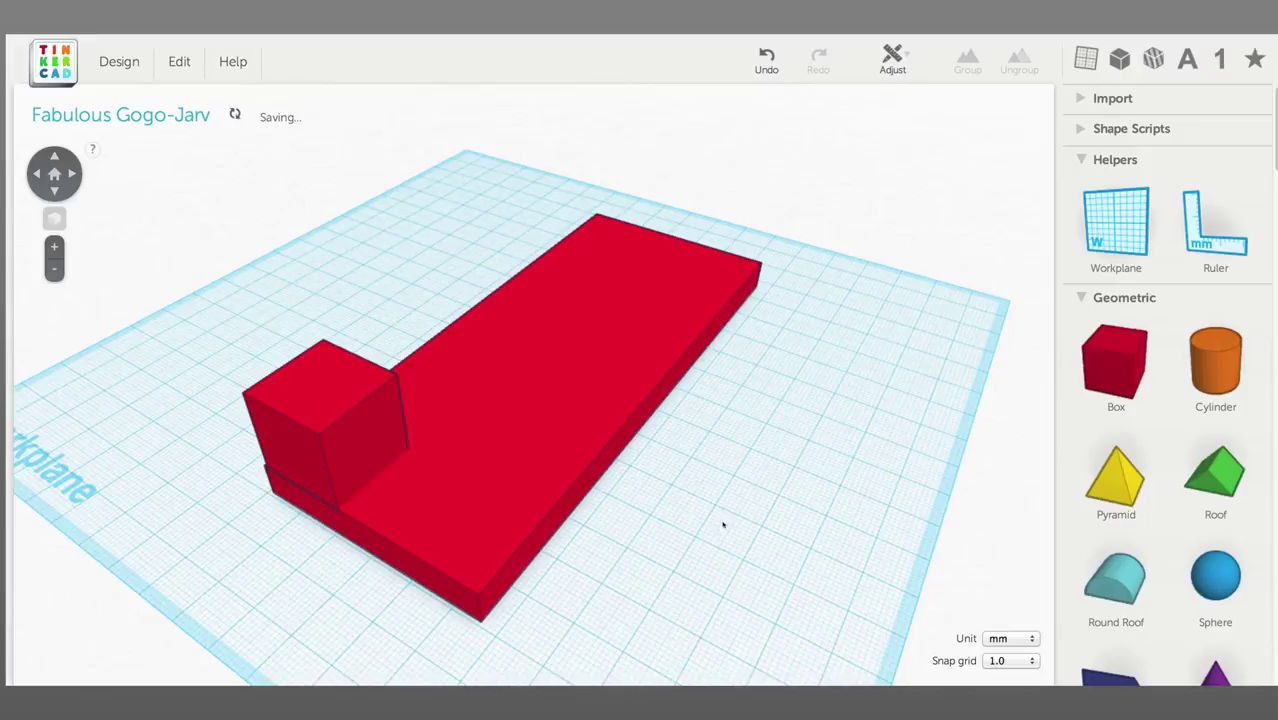
pyautogui.moveTo(752, 535); pyautogui.dragTo(739, 560, button='right')
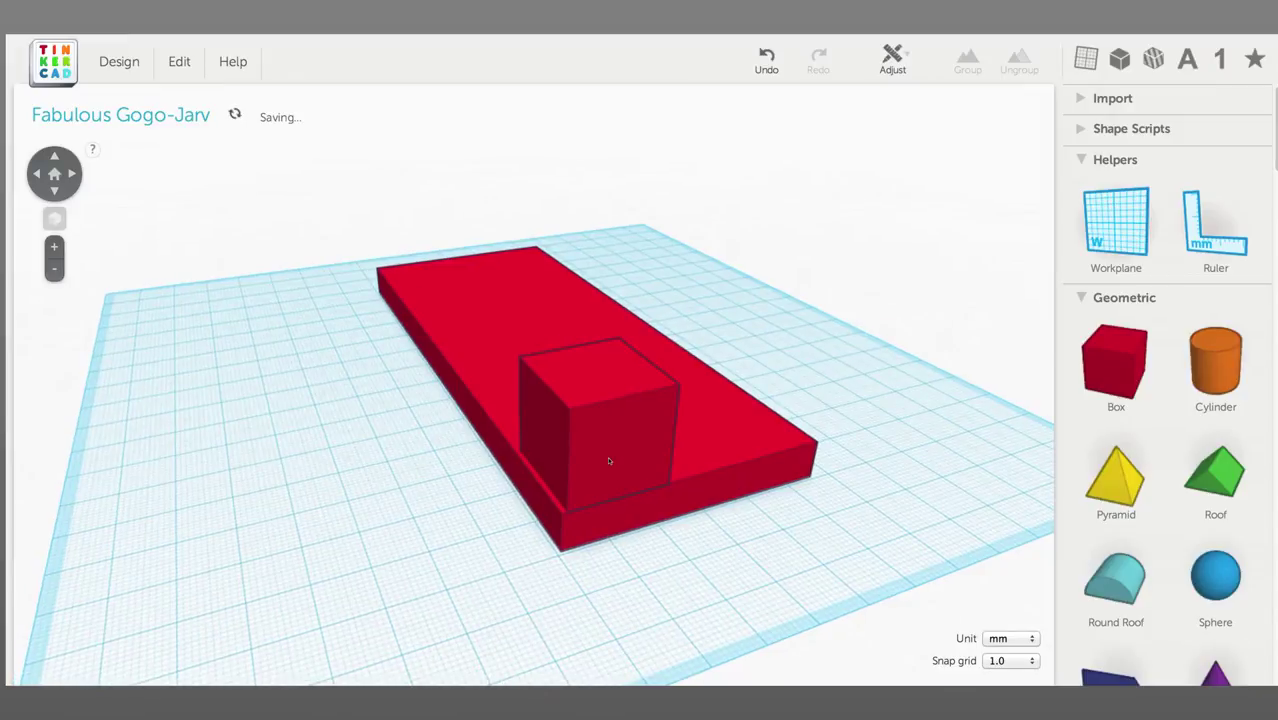
# Check the slab's width and stretch the upper box across it to match.
pyautogui.click(756, 472)
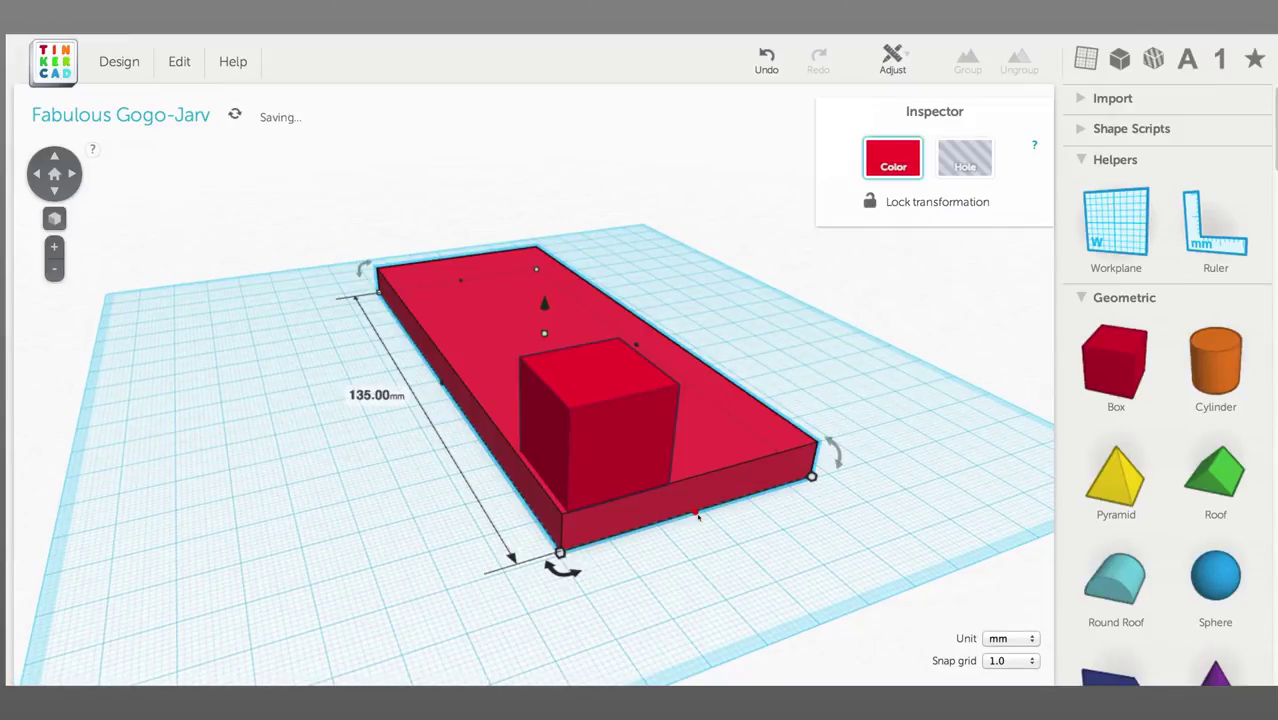
pyautogui.moveTo(698, 516); pyautogui.dragTo(638, 576, button='right')
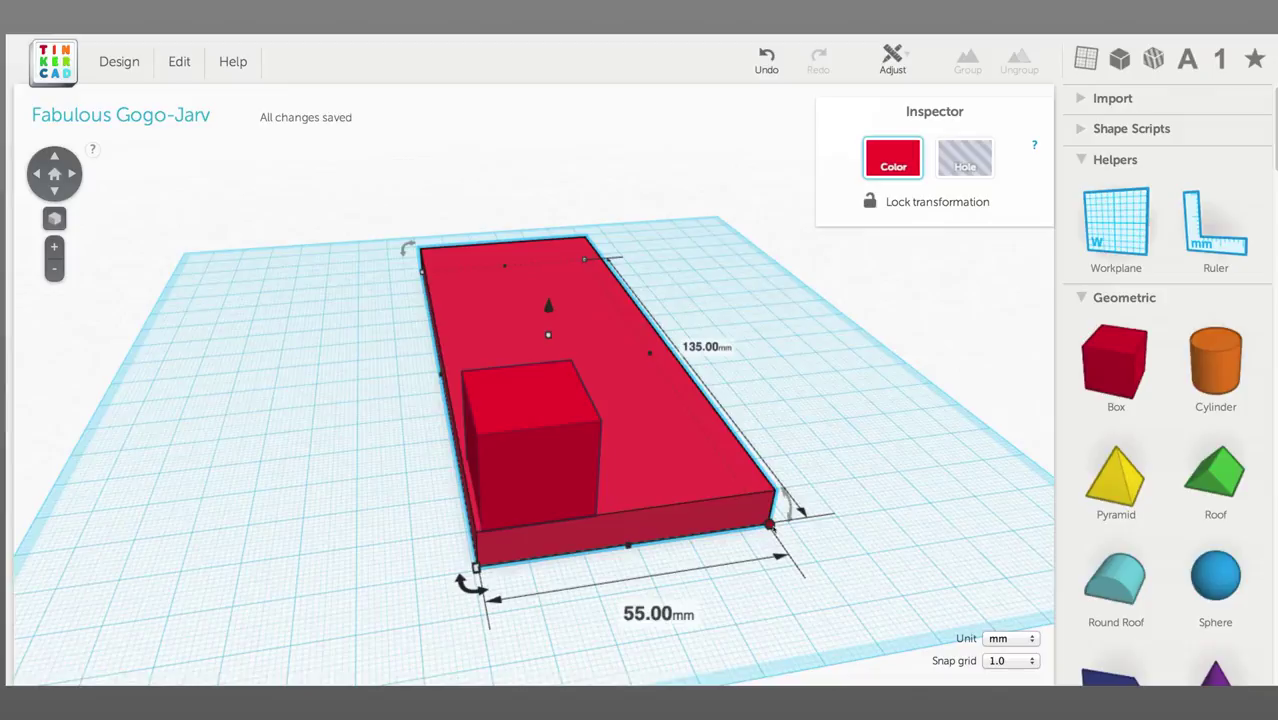
pyautogui.click(540, 461)
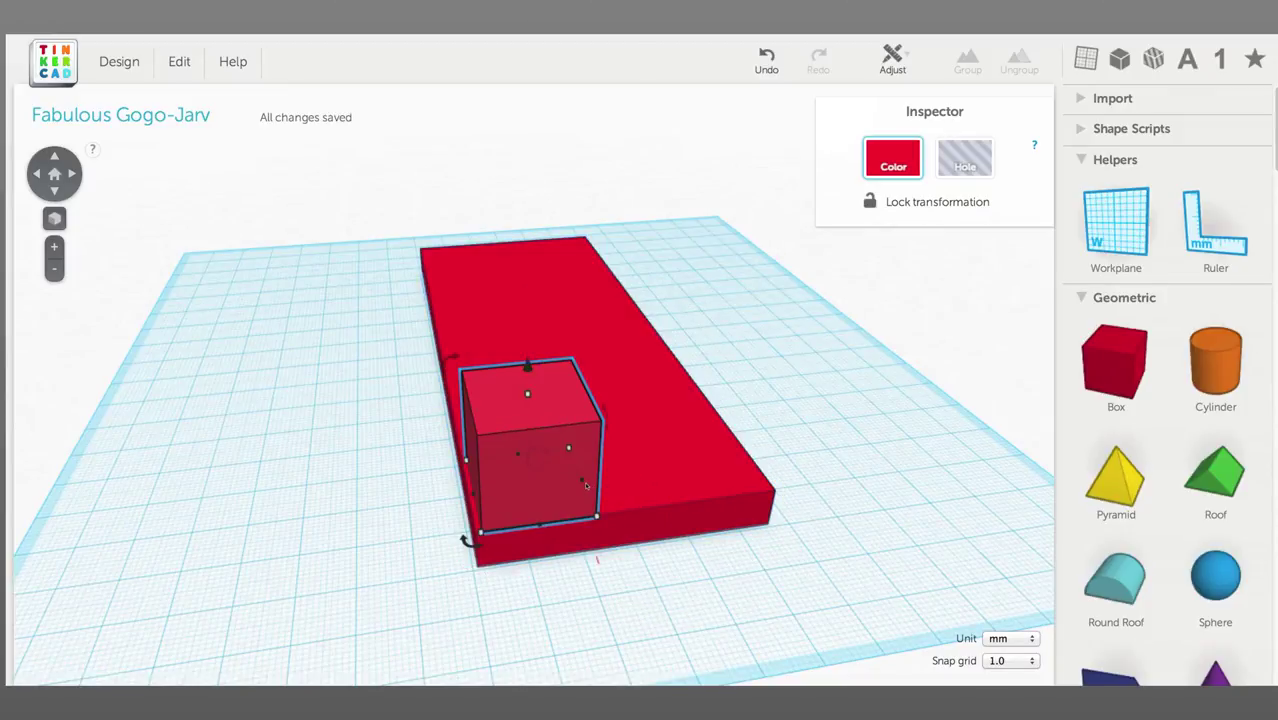
pyautogui.moveTo(586, 485); pyautogui.dragTo(757, 461)
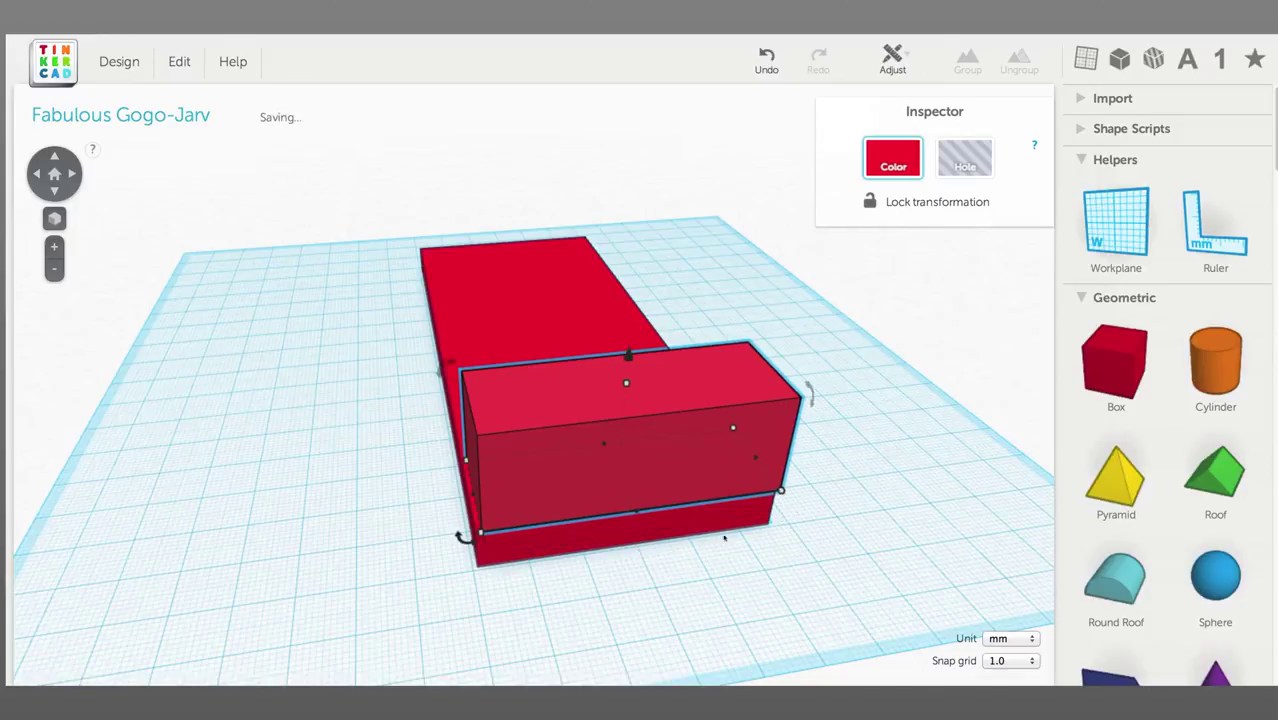
pyautogui.click(725, 540)
# Align the upper box with the slab, centred across its width and flush with its front end.
pyautogui.moveTo(790, 583); pyautogui.dragTo(740, 558, button='right')
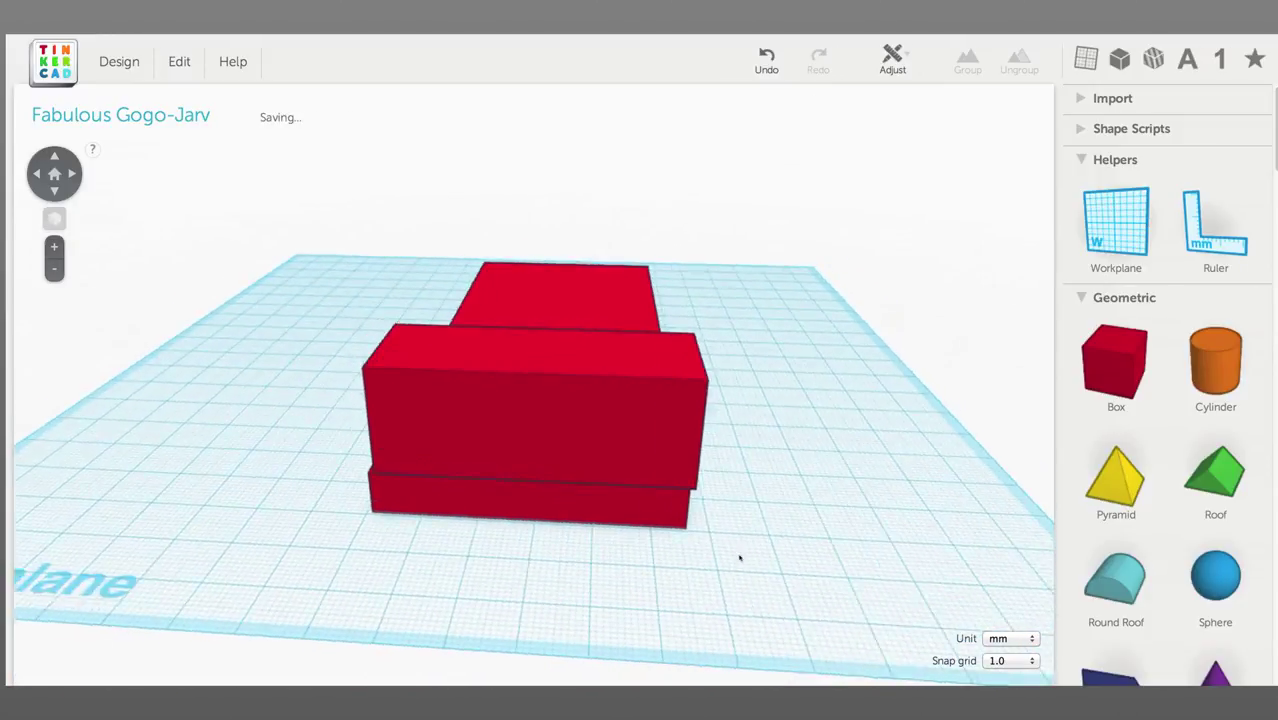
pyautogui.moveTo(740, 558); pyautogui.dragTo(342, 420)
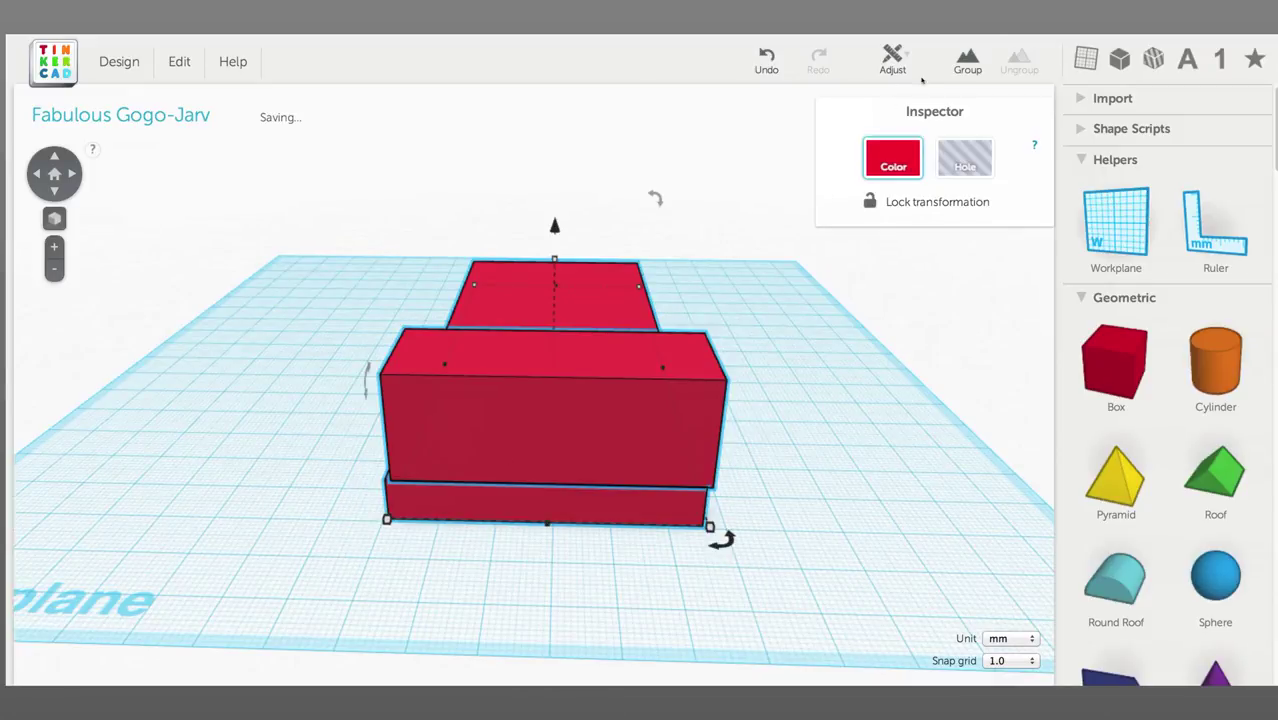
pyautogui.click(892, 60)
pyautogui.click(903, 89)
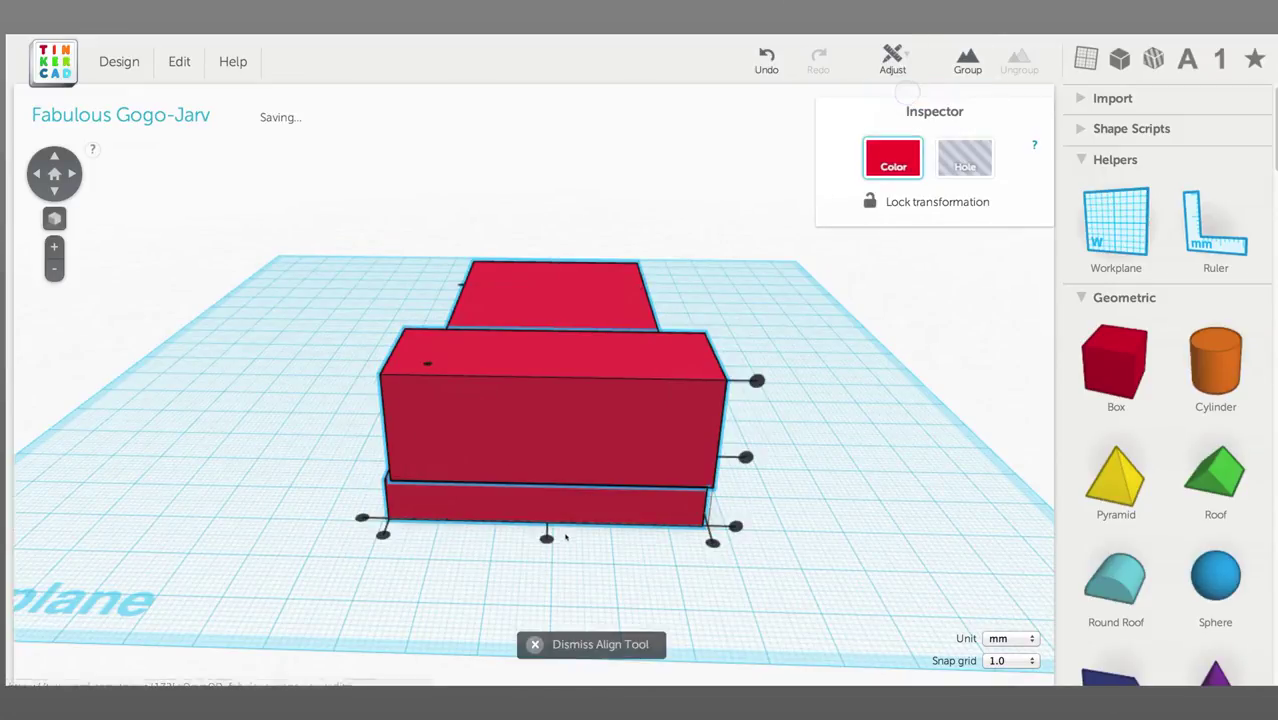
pyautogui.click(546, 538)
pyautogui.click(735, 526)
pyautogui.moveTo(735, 526); pyautogui.dragTo(550, 520, button='right')
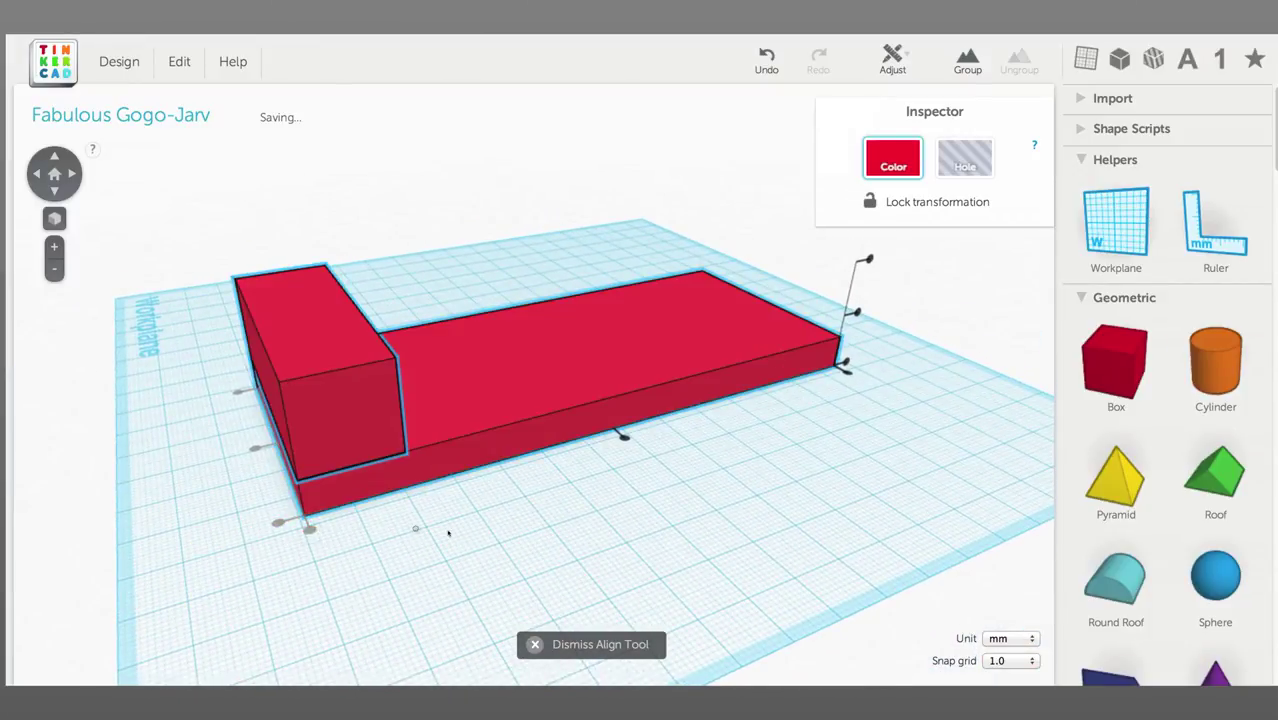
pyautogui.moveTo(448, 531); pyautogui.dragTo(601, 545, button='right')
pyautogui.click(601, 545)
# Lengthen the upper block along the slab to about 46 mm, keeping its front end in place.
pyautogui.click(409, 373)
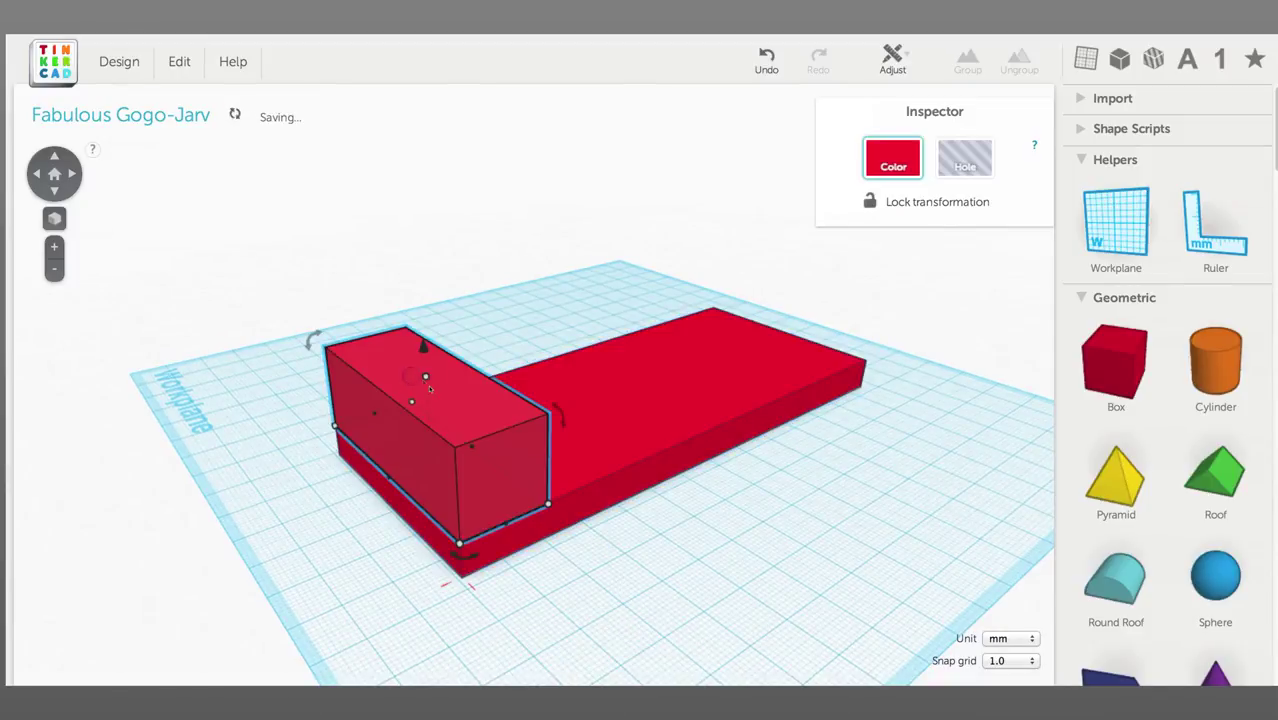
pyautogui.moveTo(425, 400)
pyautogui.mouseDown()
pyautogui.moveTo(427, 412)
pyautogui.moveTo(433, 390)
pyautogui.mouseUp()
pyautogui.moveTo(705, 525); pyautogui.dragTo(690, 555, button='right')
pyautogui.moveTo(771, 573); pyautogui.dragTo(454, 454, button='right')
pyautogui.moveTo(426, 438); pyautogui.dragTo(512, 444)
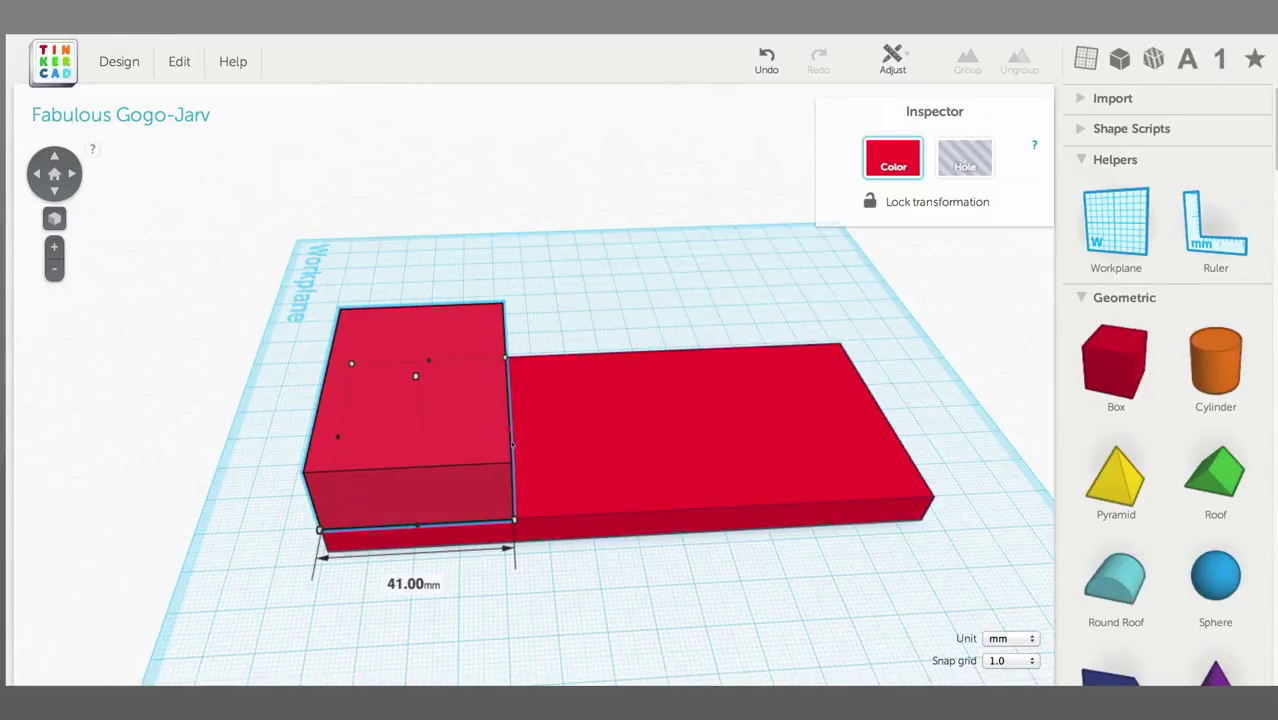
pyautogui.moveTo(512, 444); pyautogui.dragTo(523, 444)
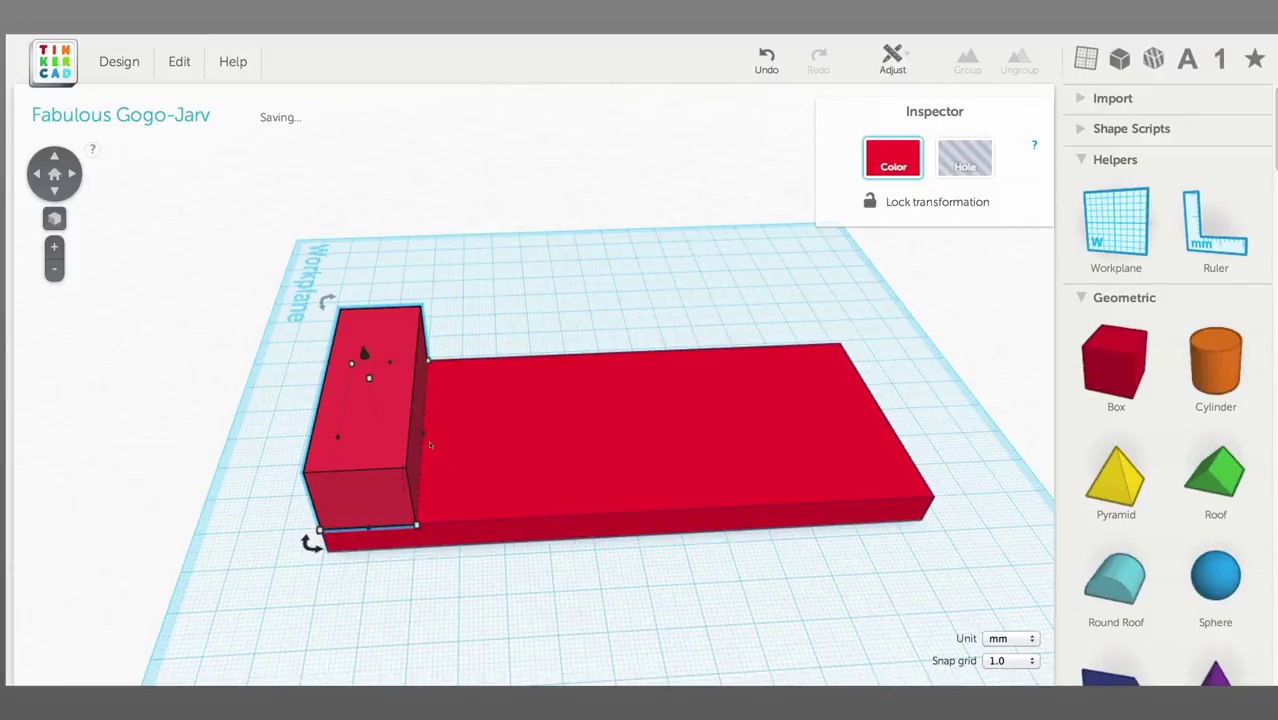
pyautogui.moveTo(430, 445); pyautogui.dragTo(530, 438)
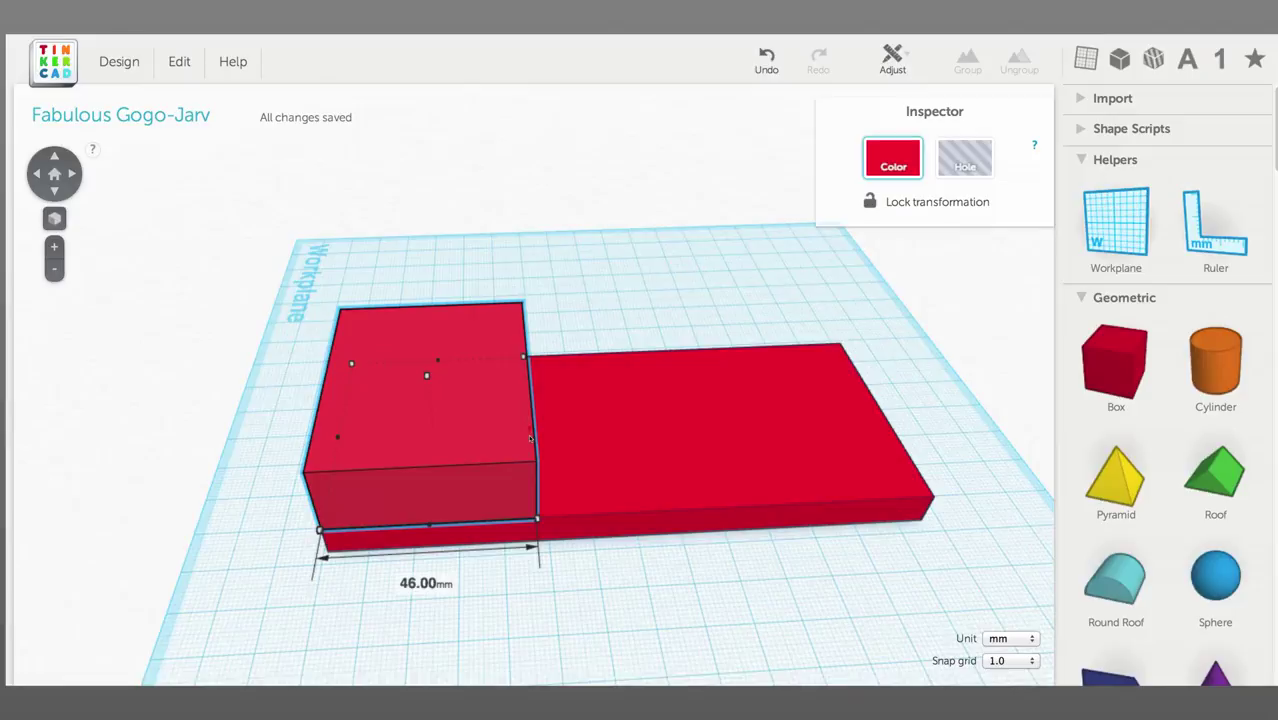
pyautogui.moveTo(640, 540); pyautogui.dragTo(632, 583, button='right')
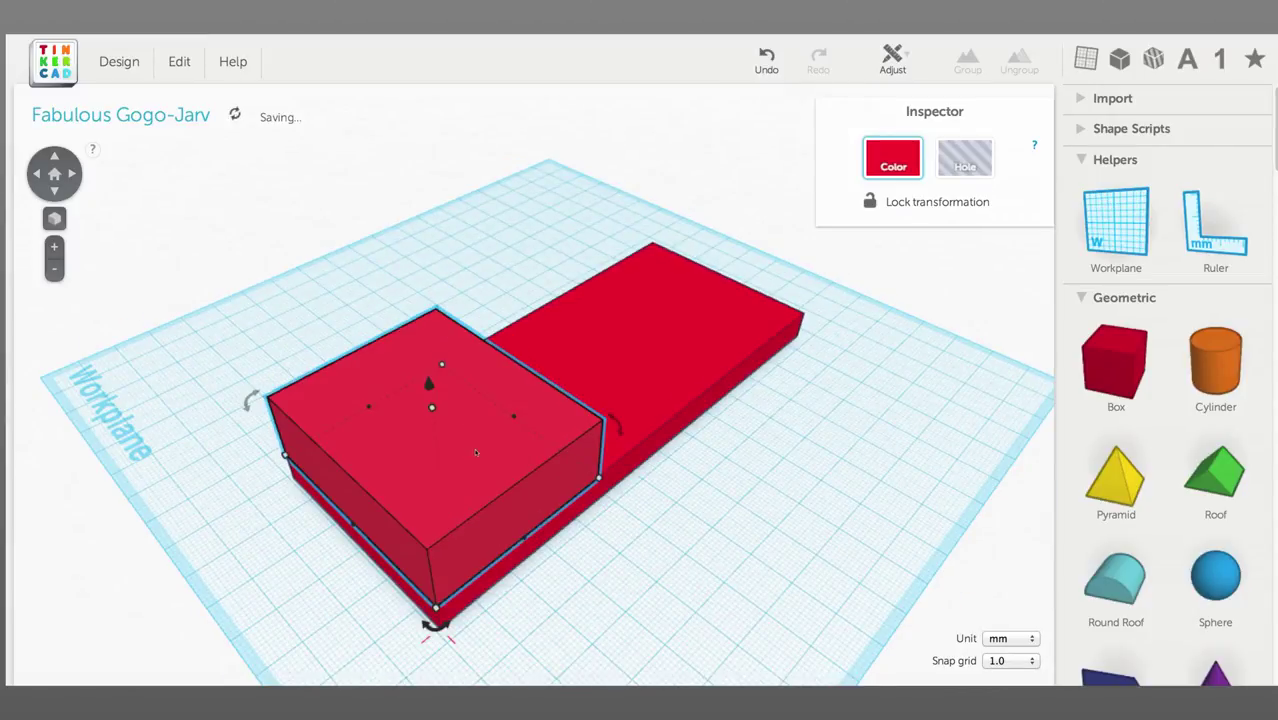
# Place the working plane on the upper face of the 46 mm block.
pyautogui.press('w')
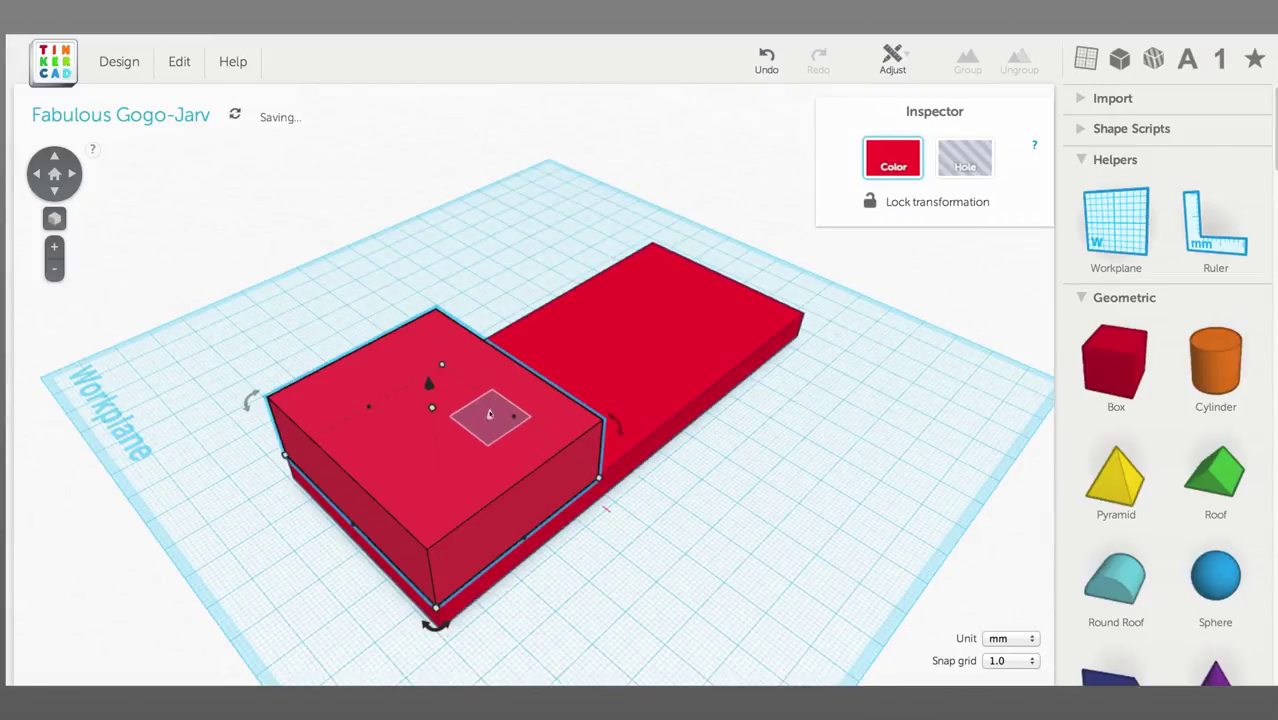
pyautogui.click(481, 387)
pyautogui.moveTo(668, 505); pyautogui.dragTo(613, 435, button='right')
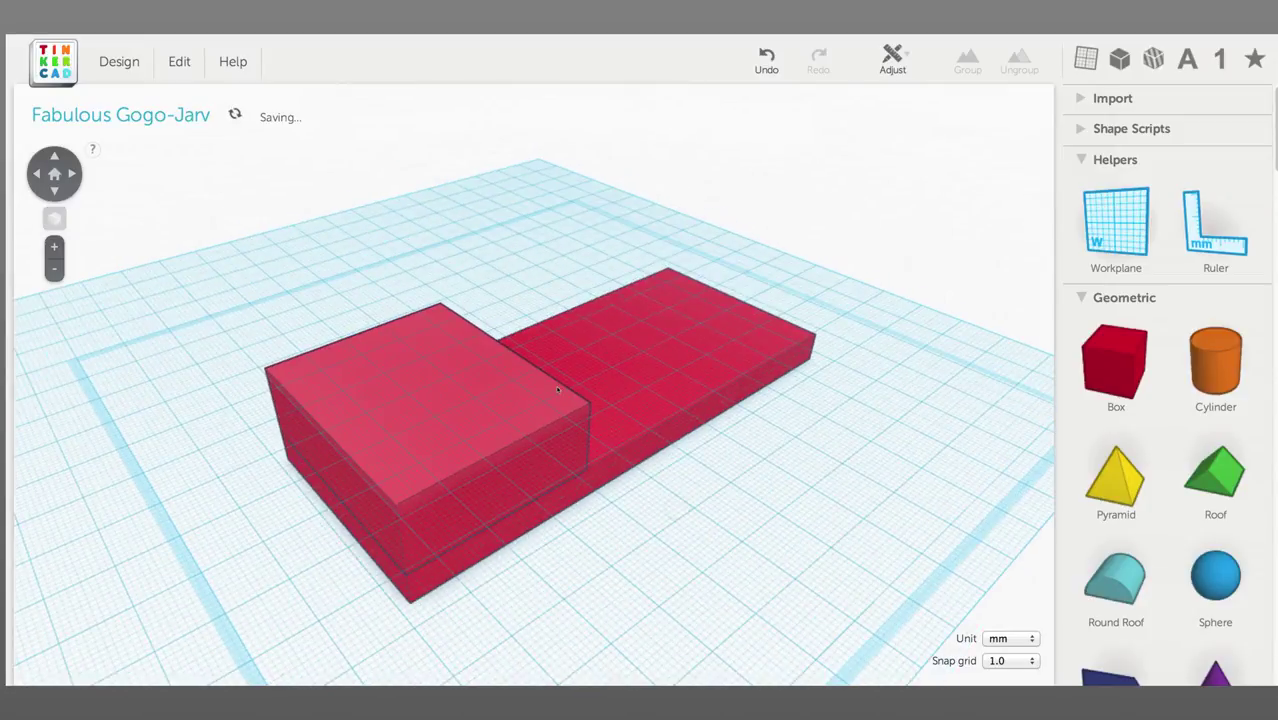
pyautogui.moveTo(558, 390); pyautogui.dragTo(984, 452, button='right')
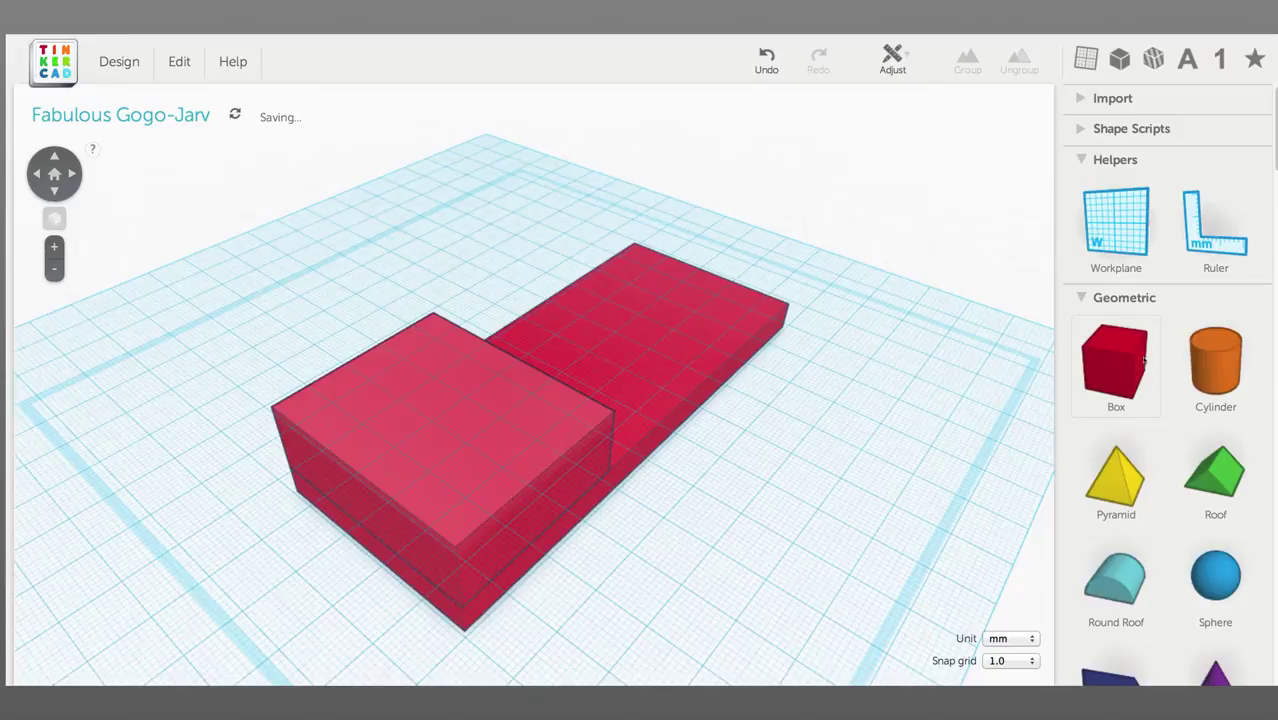
# Add a box on the upper face of the front block and stretch it across the block's full width.
pyautogui.moveTo(1143, 362); pyautogui.dragTo(541, 415)
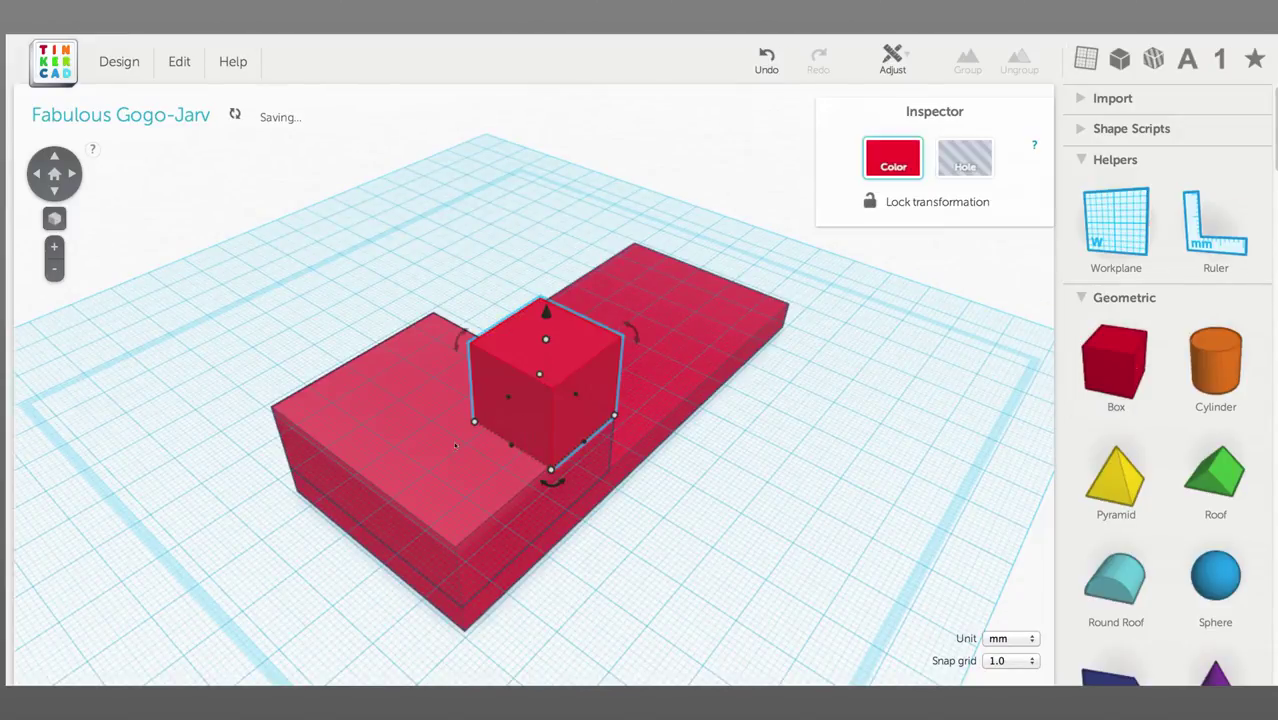
pyautogui.moveTo(337, 444); pyautogui.dragTo(553, 431, button='right')
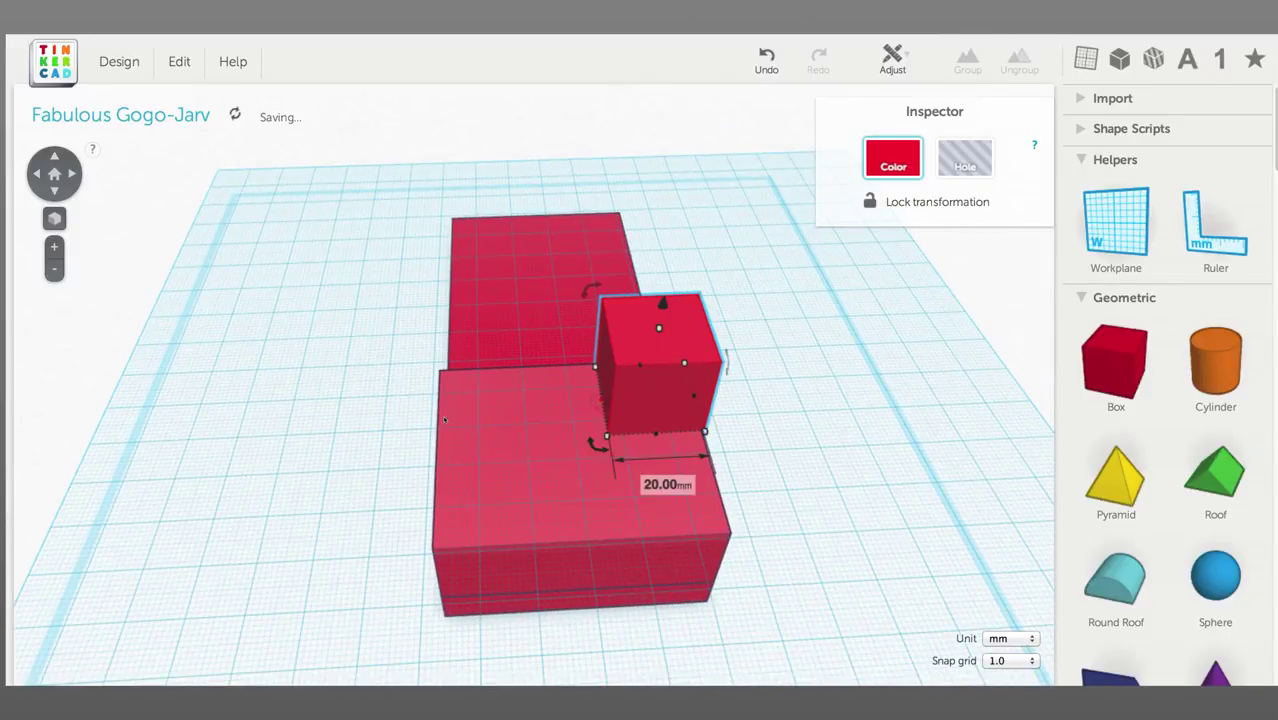
pyautogui.moveTo(445, 420); pyautogui.dragTo(436, 421)
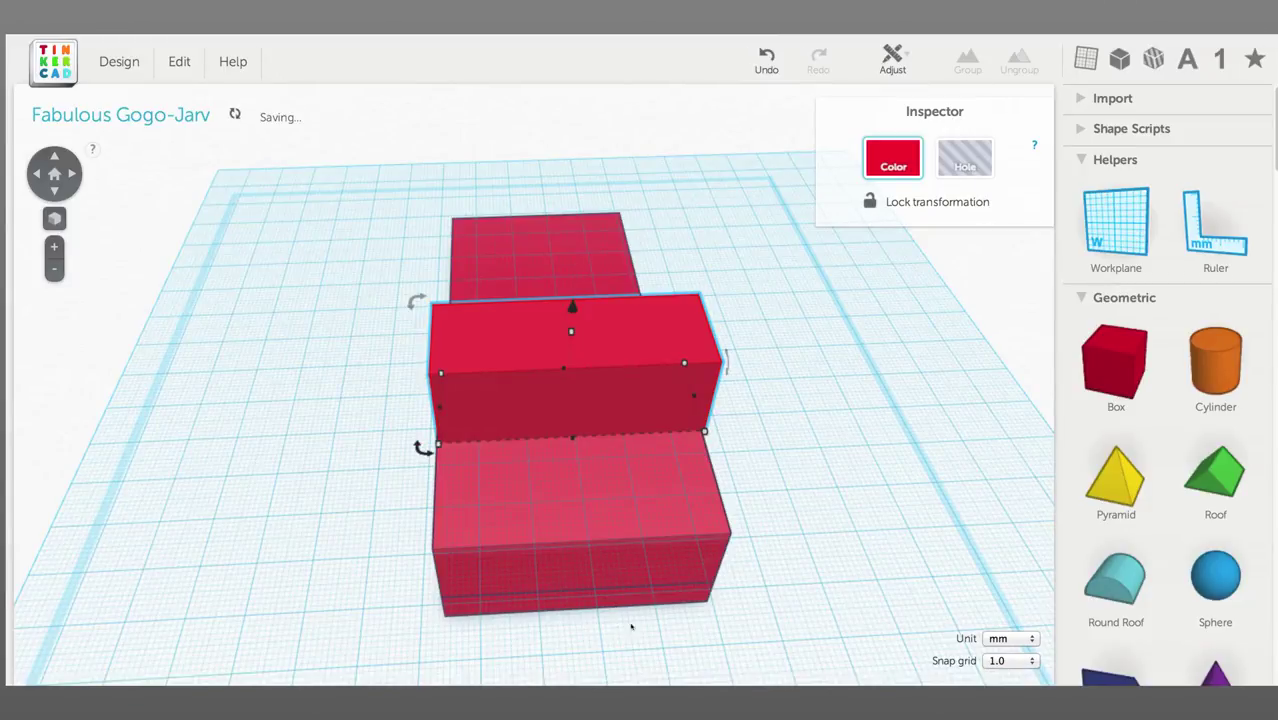
pyautogui.moveTo(638, 624); pyautogui.dragTo(583, 599)
# Group the front block with the chassis slab.
pyautogui.moveTo(708, 625); pyautogui.dragTo(357, 519, button='right')
pyautogui.click(404, 490)
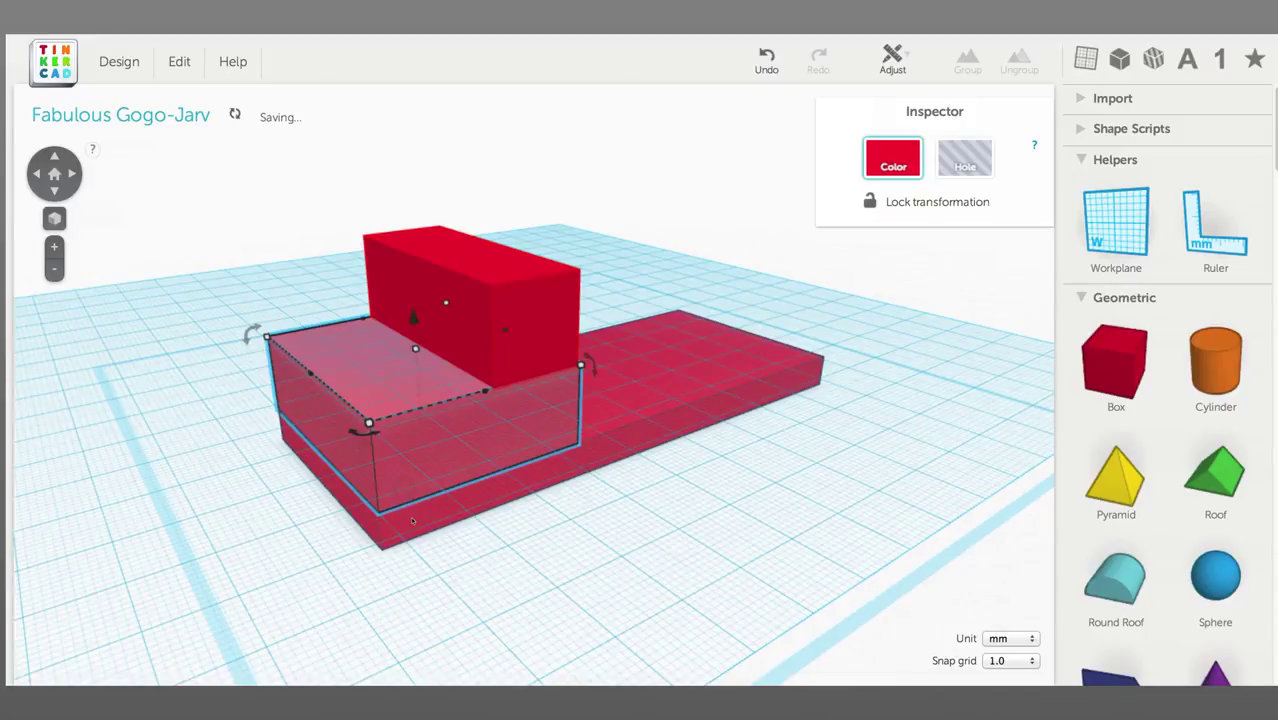
pyautogui.keyDown('shift'); pyautogui.click(412, 520); pyautogui.keyUp('shift')
pyautogui.click(966, 60)
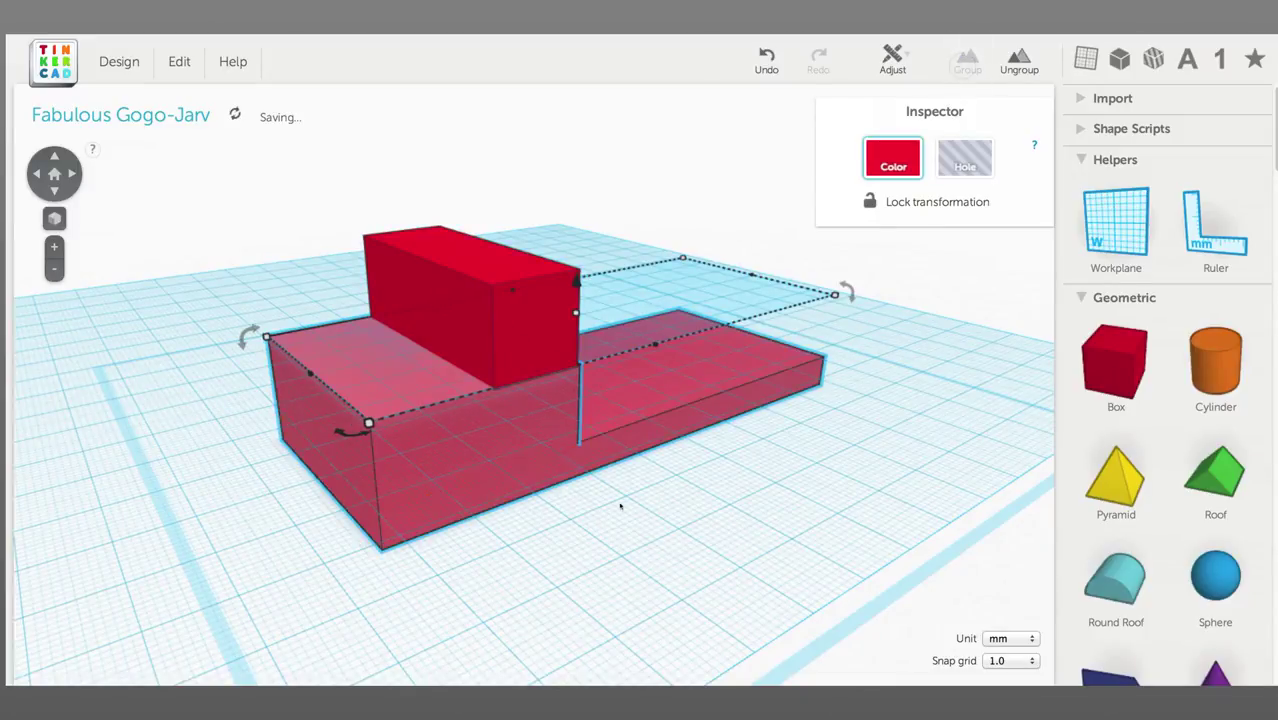
# Align the new cab box and the grouped body so they are centred across their width.
pyautogui.moveTo(626, 511); pyautogui.dragTo(533, 357, button='right')
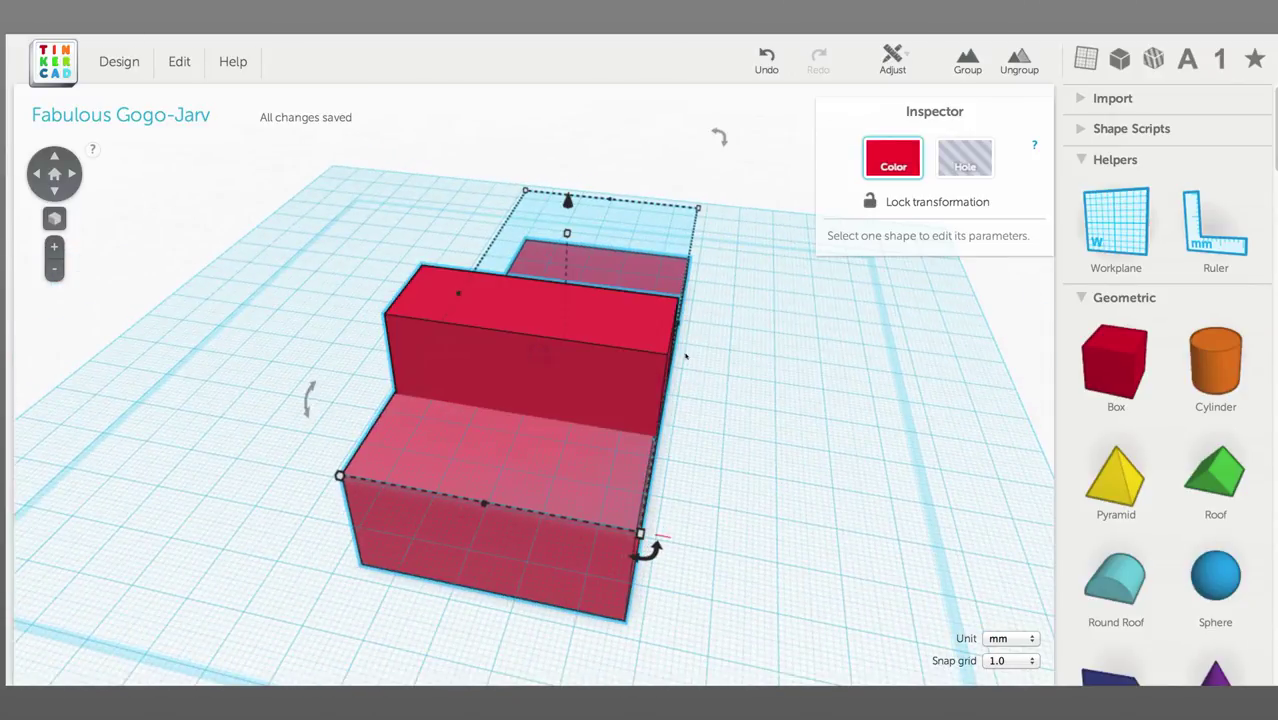
pyautogui.click(892, 60)
pyautogui.click(900, 88)
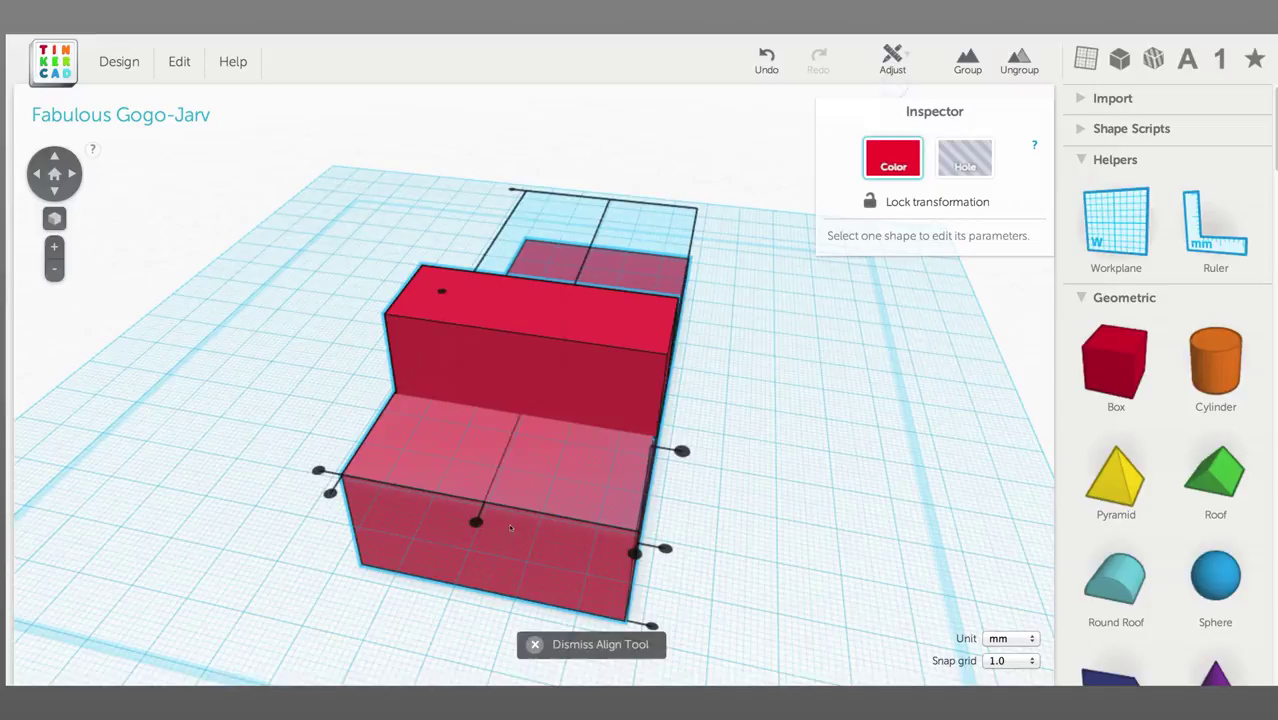
pyautogui.click(476, 527)
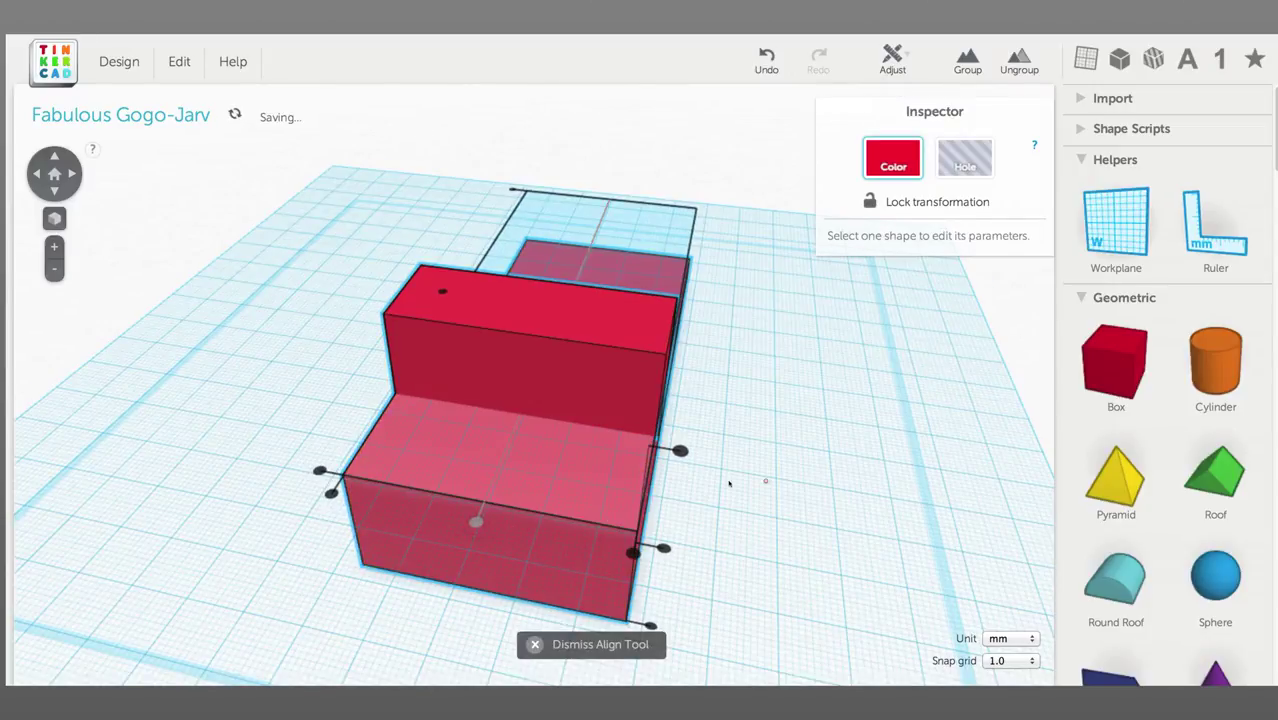
pyautogui.moveTo(765, 483); pyautogui.dragTo(570, 516, button='right')
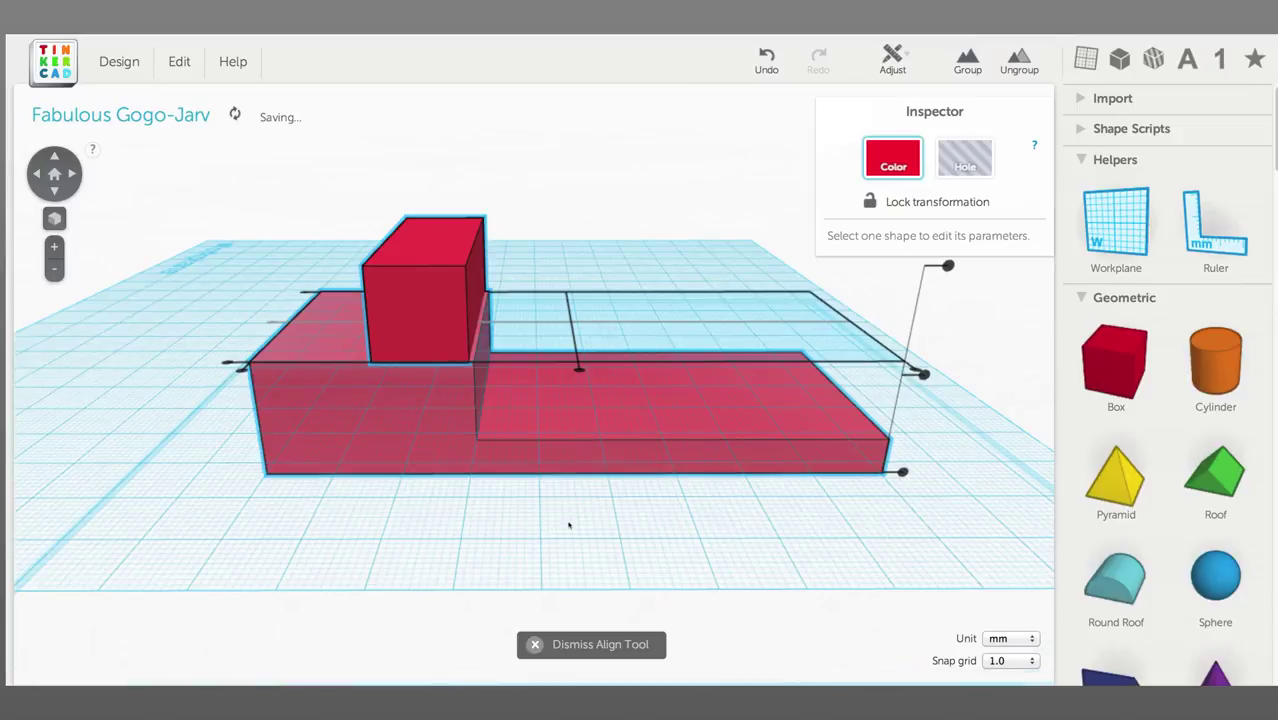
pyautogui.scroll(5, 569, 525)
pyautogui.click(814, 557)
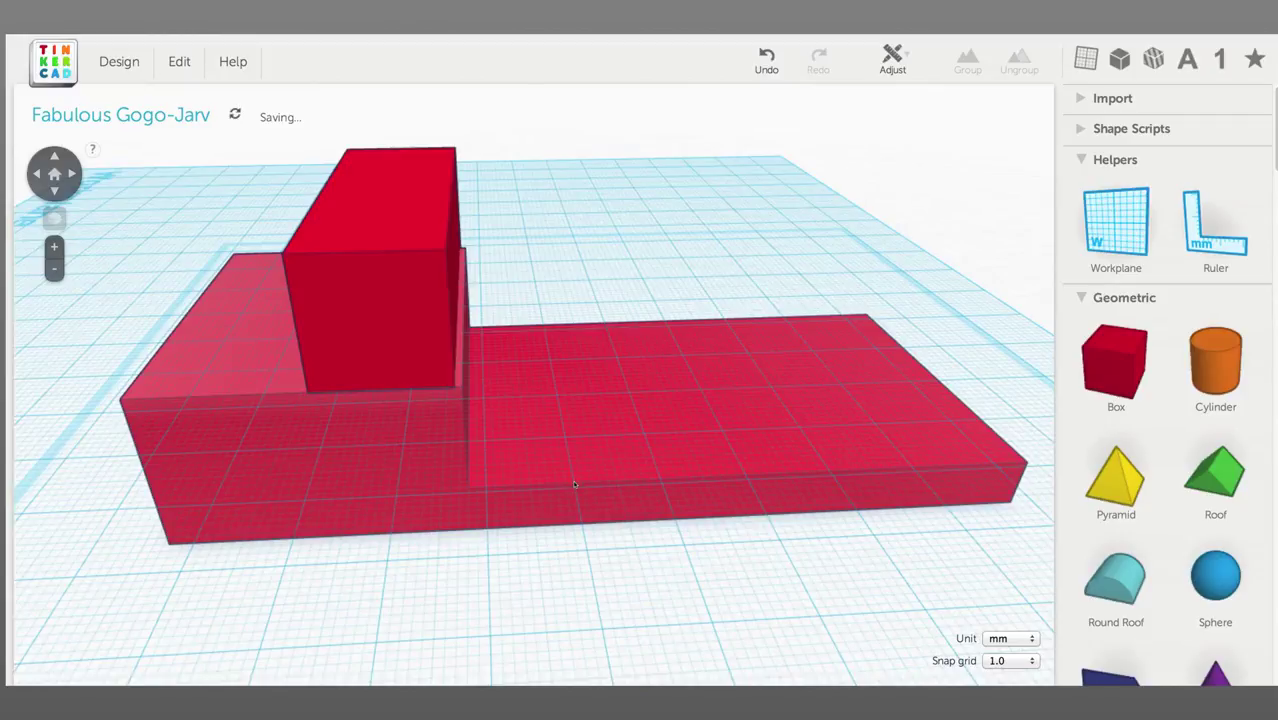
# Ungroup the chassis slab and the front block.
pyautogui.click(575, 484)
pyautogui.moveTo(575, 484); pyautogui.dragTo(440, 504, button='right')
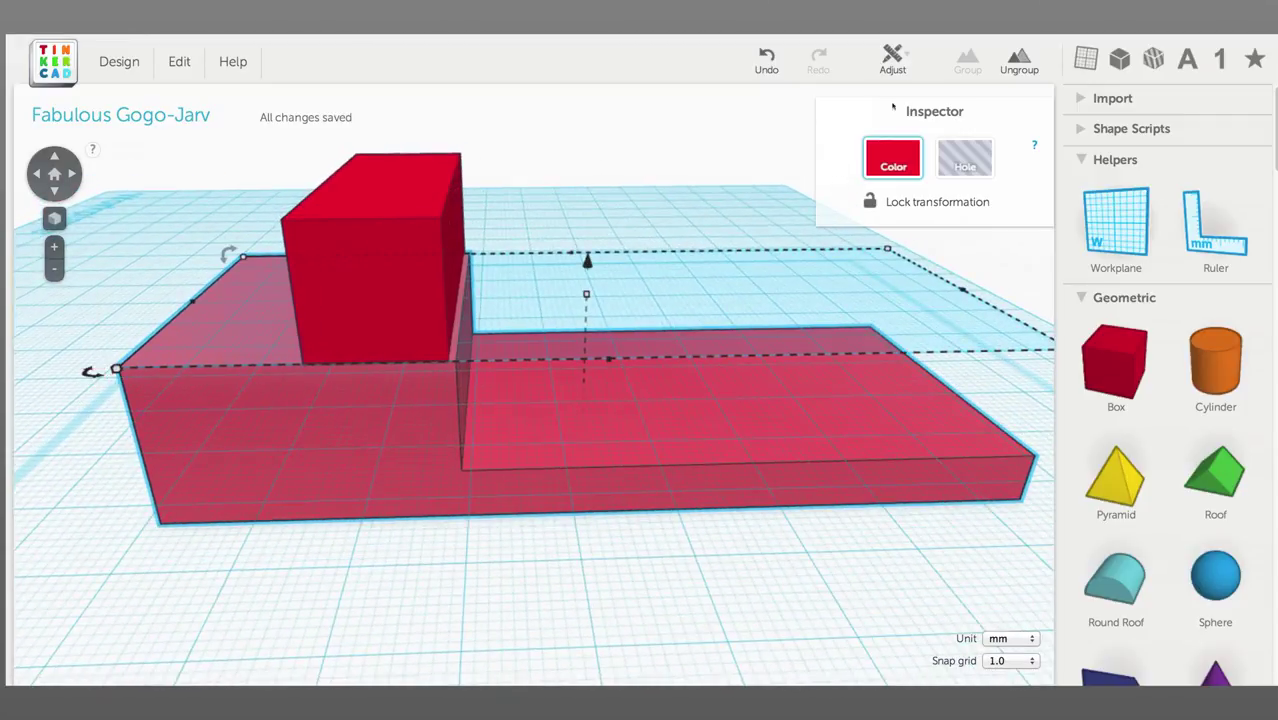
pyautogui.click(1020, 60)
pyautogui.click(402, 574)
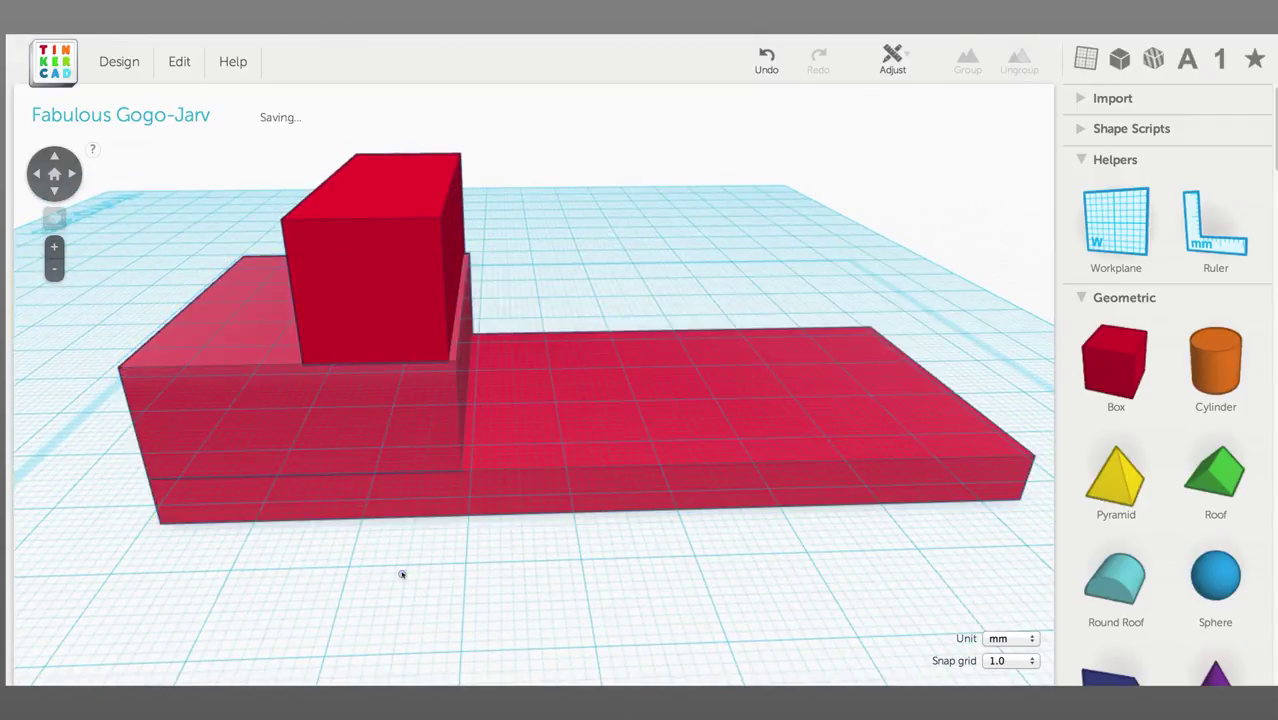
# Align the cab box flush with the rear end of the front block and group the two.
pyautogui.click(380, 439)
pyautogui.keyDown('shift'); pyautogui.click(328, 270); pyautogui.keyUp('shift')
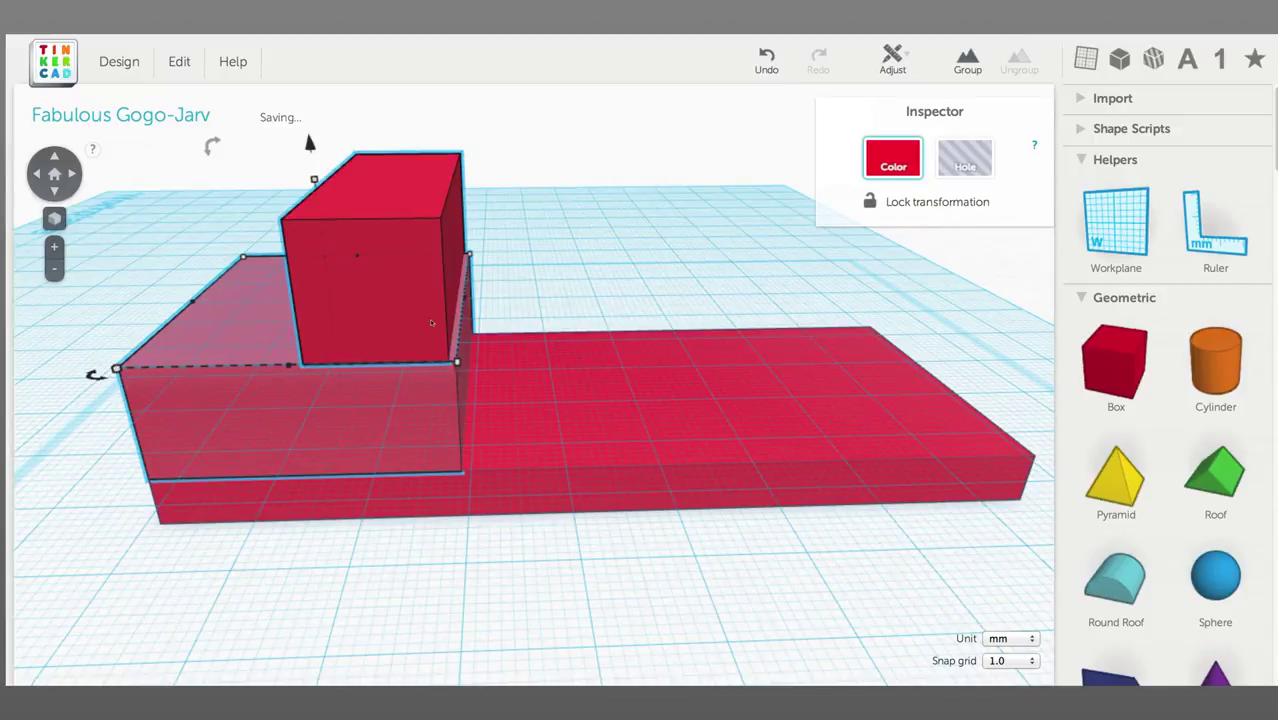
pyautogui.click(892, 60)
pyautogui.click(898, 88)
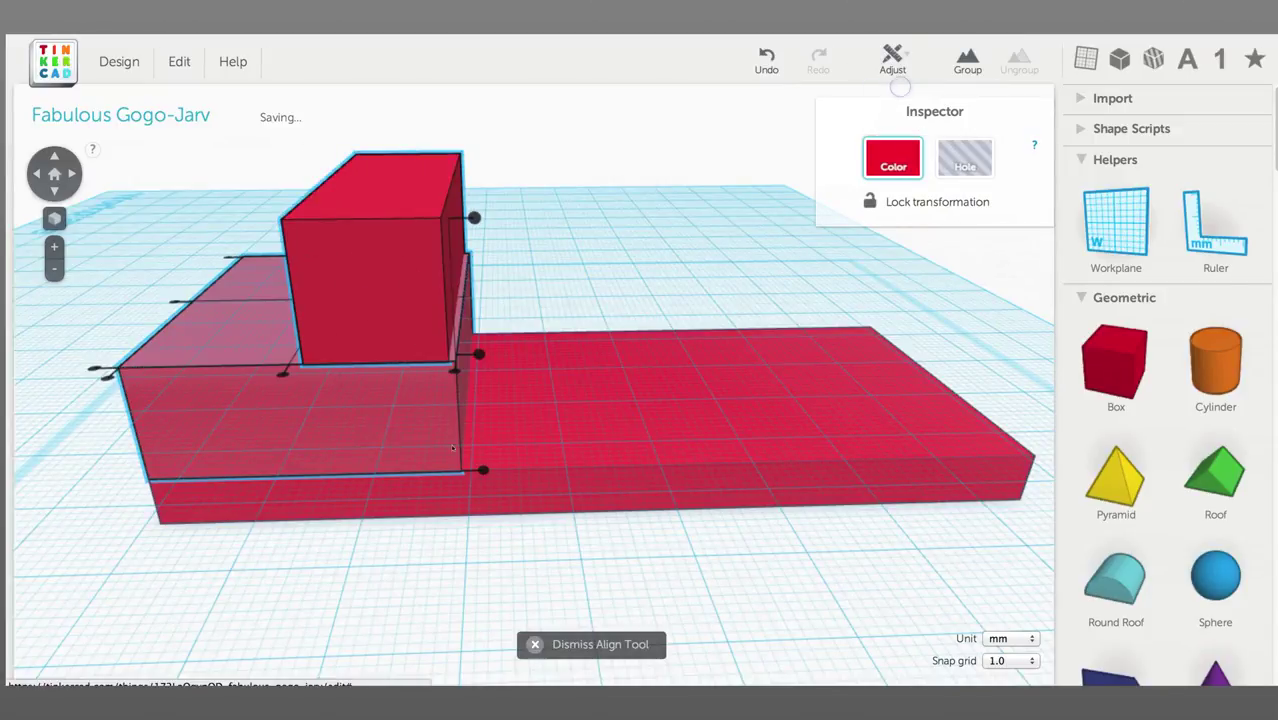
pyautogui.moveTo(488, 487); pyautogui.dragTo(481, 447, button='right')
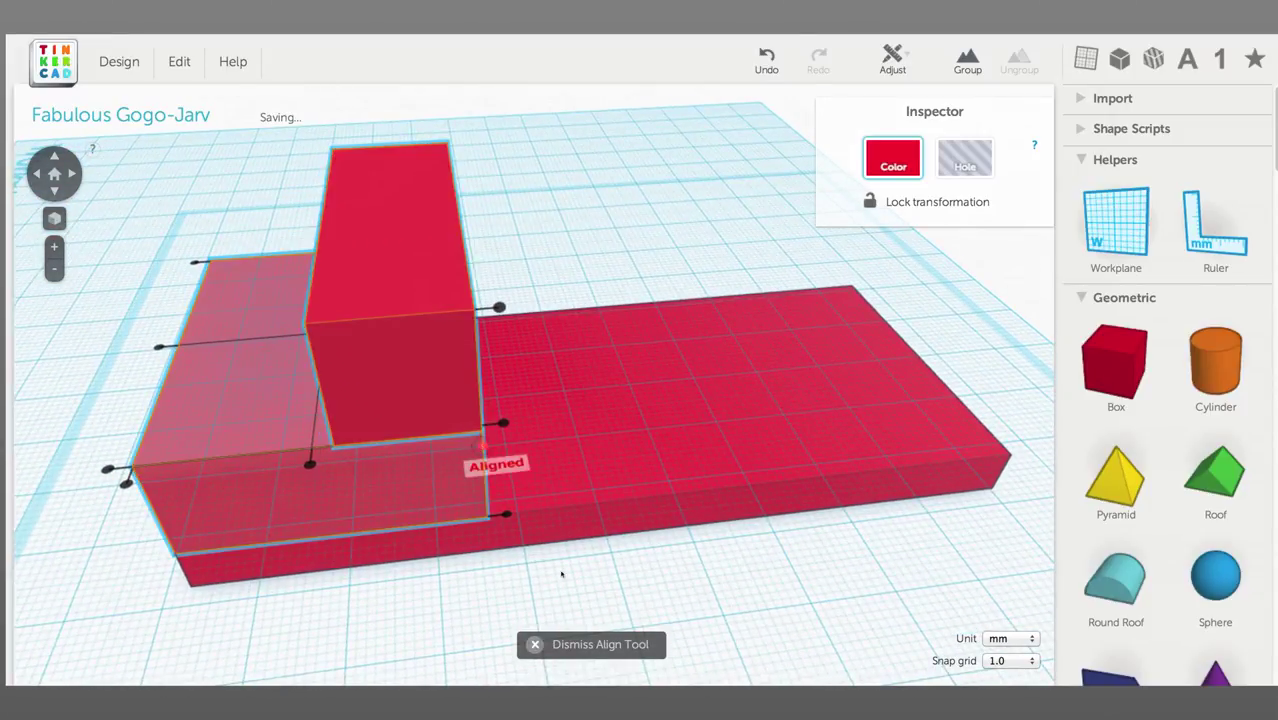
pyautogui.click(481, 447)
pyautogui.moveTo(665, 378); pyautogui.dragTo(655, 312, button='right')
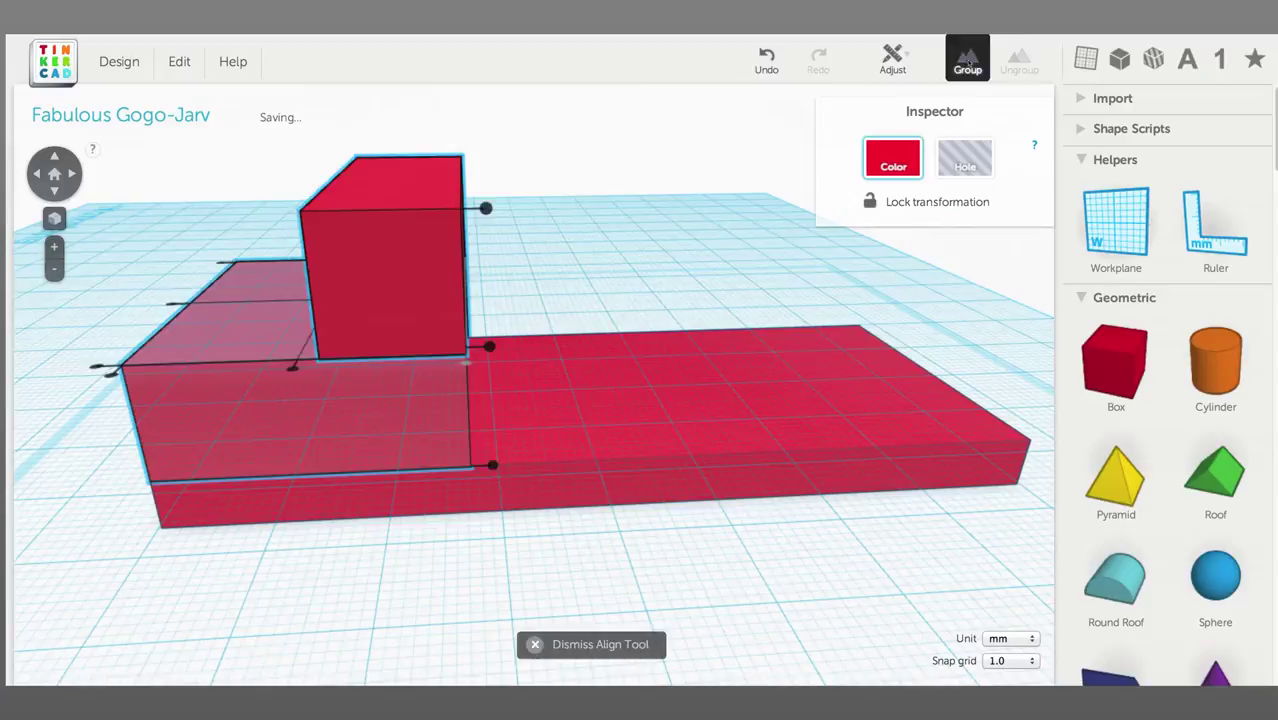
pyautogui.click(967, 62)
# Align the grouped cab and front block flush along the slab's long side, and group everything into one body.
pyautogui.moveTo(597, 444); pyautogui.dragTo(651, 453, button='right')
pyautogui.keyDown('shift'); pyautogui.click(651, 453); pyautogui.keyUp('shift')
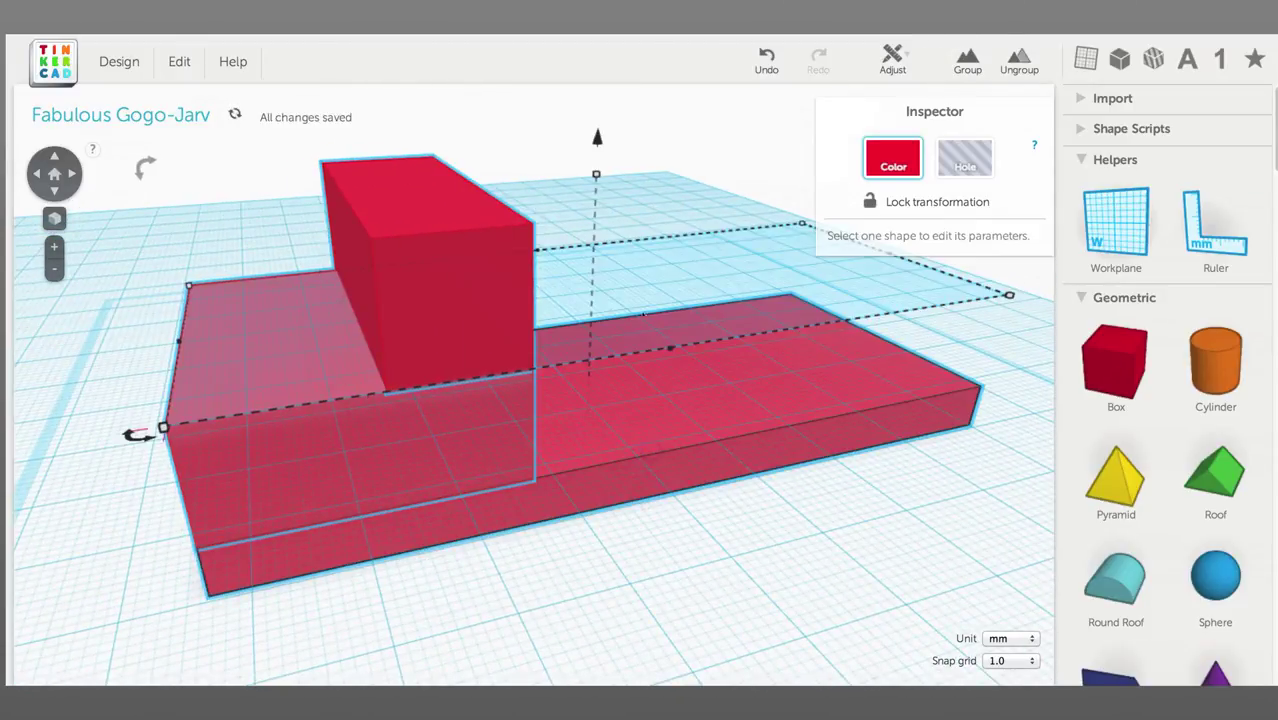
pyautogui.click(892, 60)
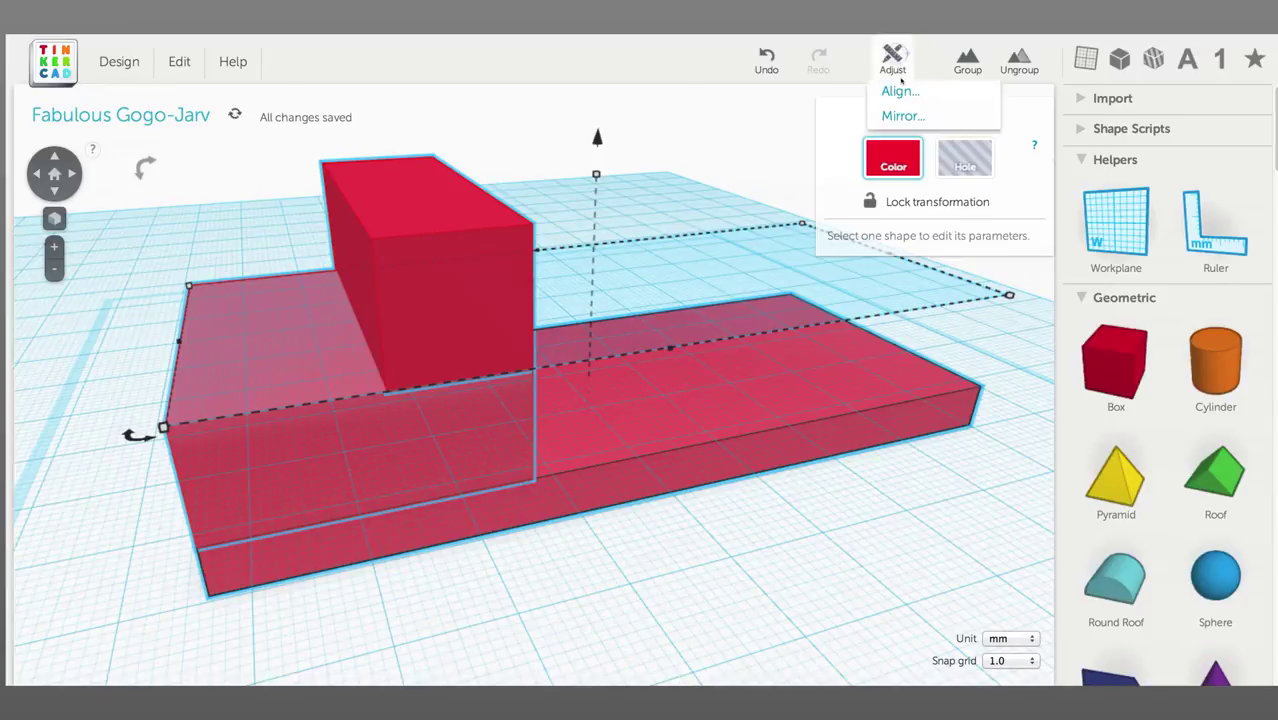
pyautogui.click(899, 88)
pyautogui.moveTo(122, 524); pyautogui.dragTo(440, 503, button='right')
pyautogui.click(444, 503)
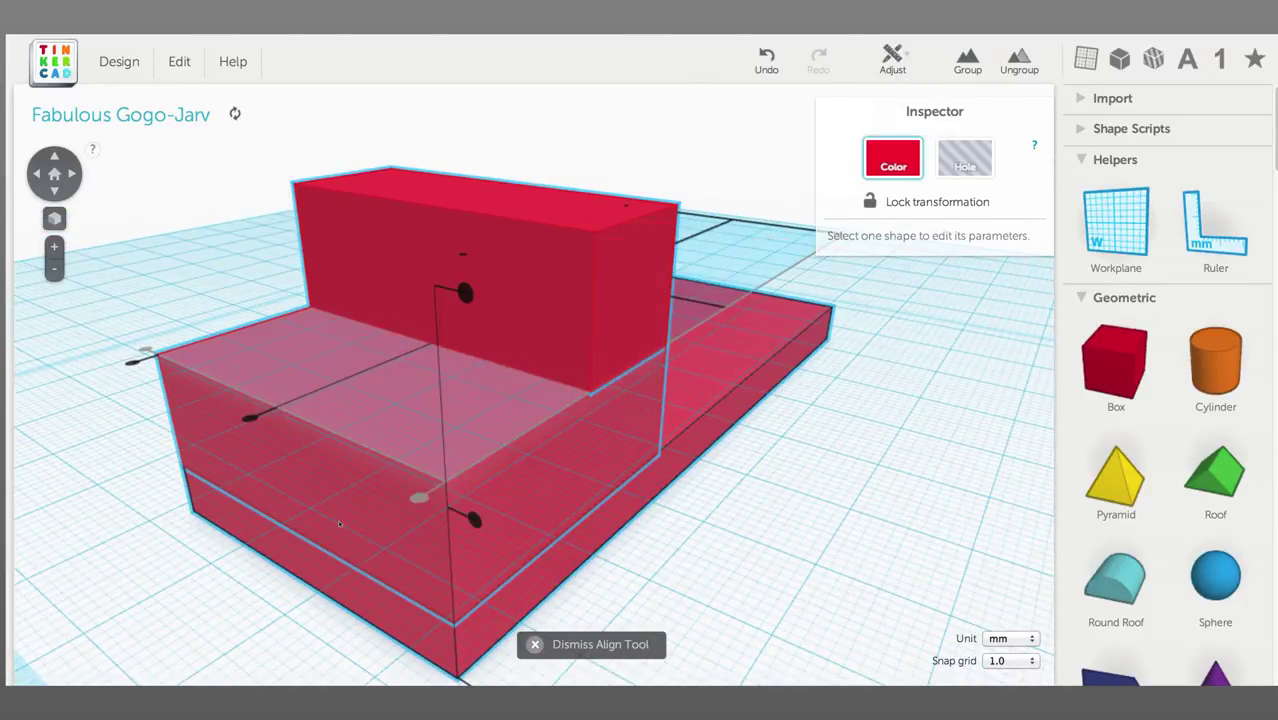
pyautogui.moveTo(263, 494); pyautogui.dragTo(345, 511, button='right')
pyautogui.moveTo(587, 620); pyautogui.dragTo(558, 537, button='right')
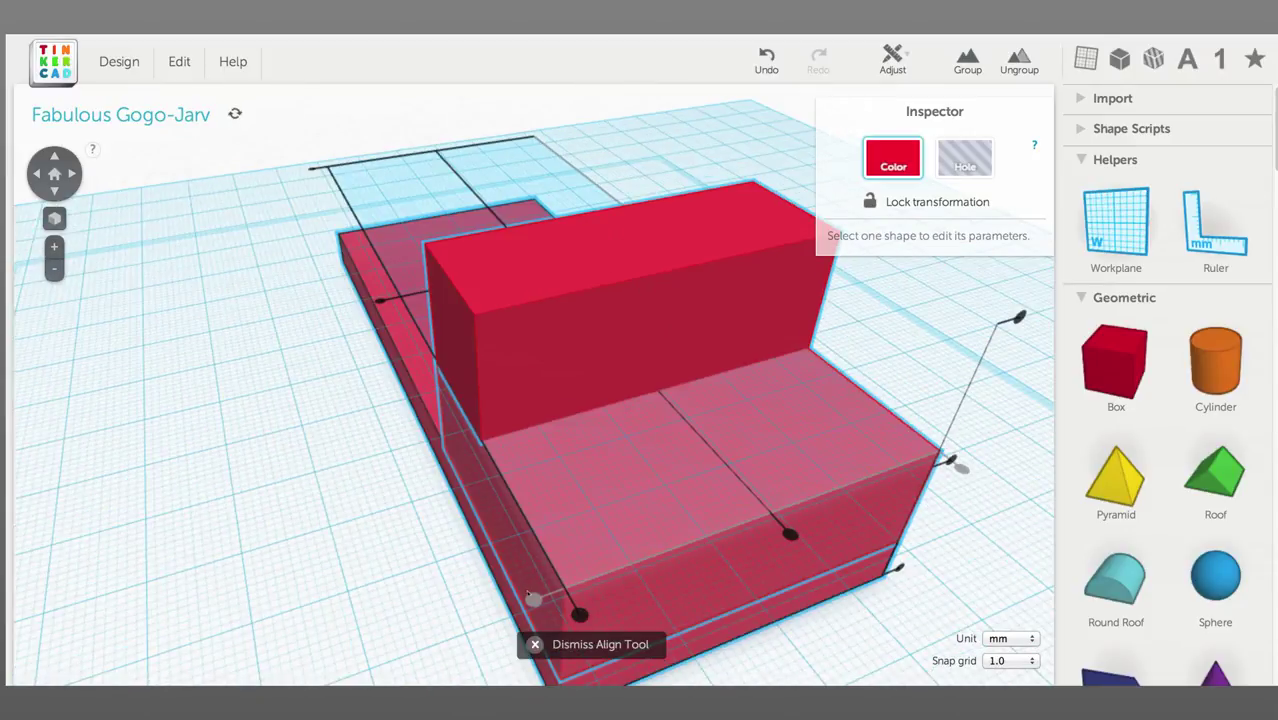
pyautogui.moveTo(743, 422); pyautogui.dragTo(389, 405, button='right')
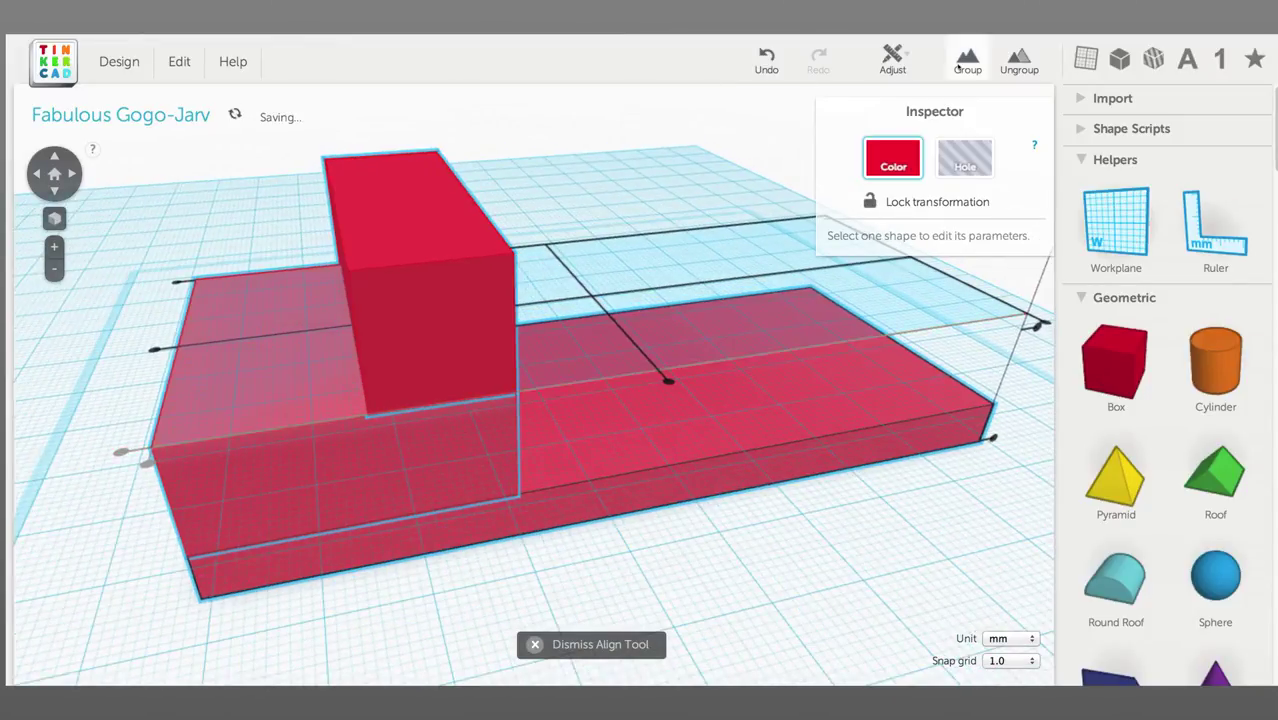
pyautogui.click(973, 62)
# Return the working plane to the ground grid.
pyautogui.click(730, 523)
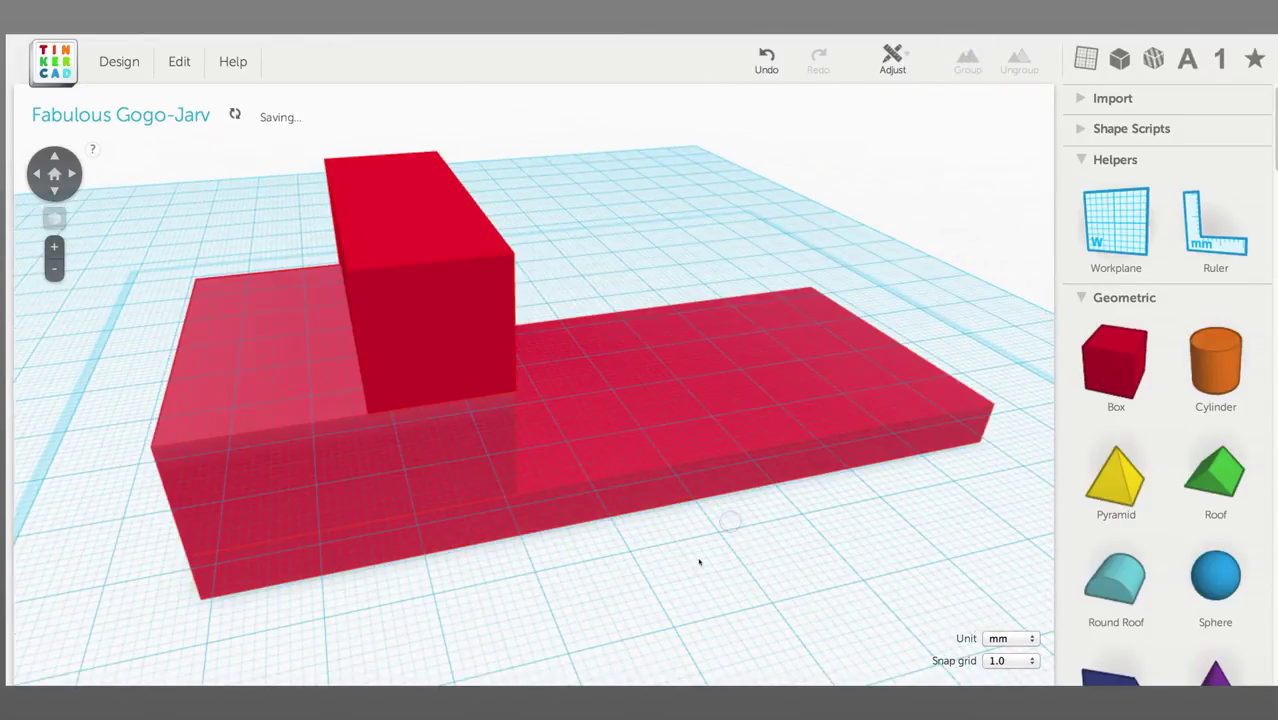
pyautogui.moveTo(699, 561); pyautogui.dragTo(711, 545, button='right')
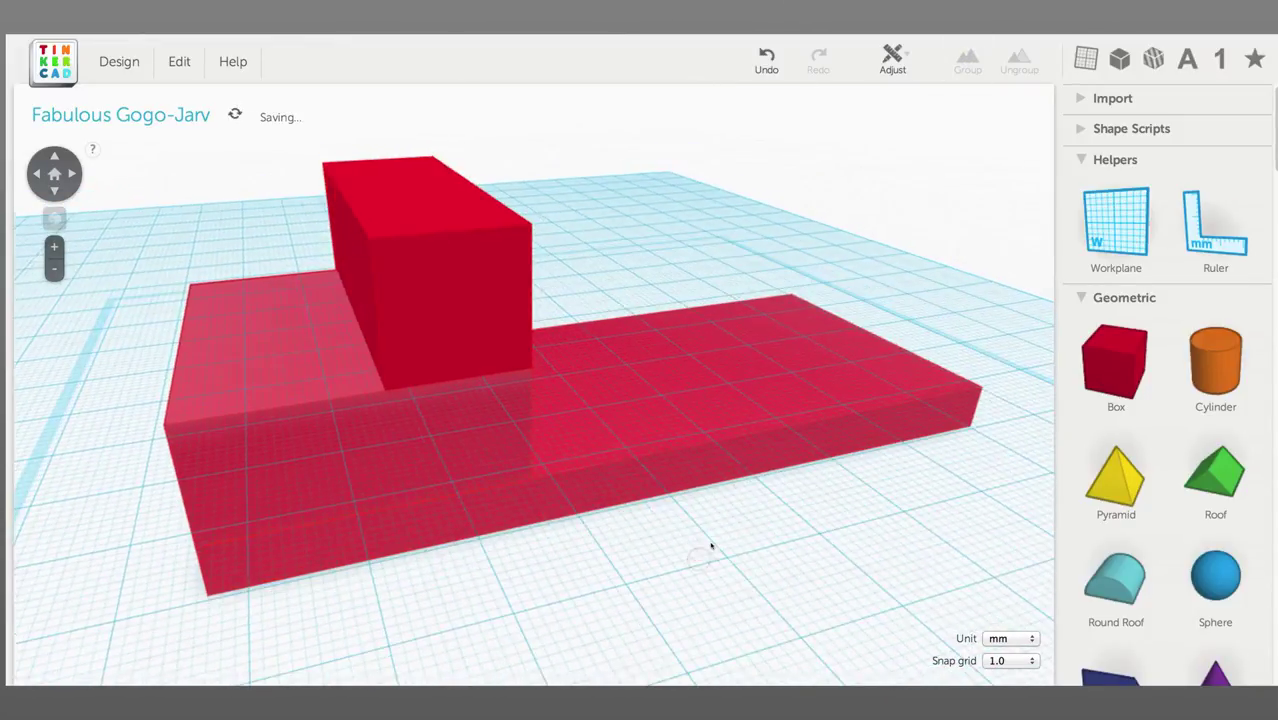
pyautogui.click(728, 602)
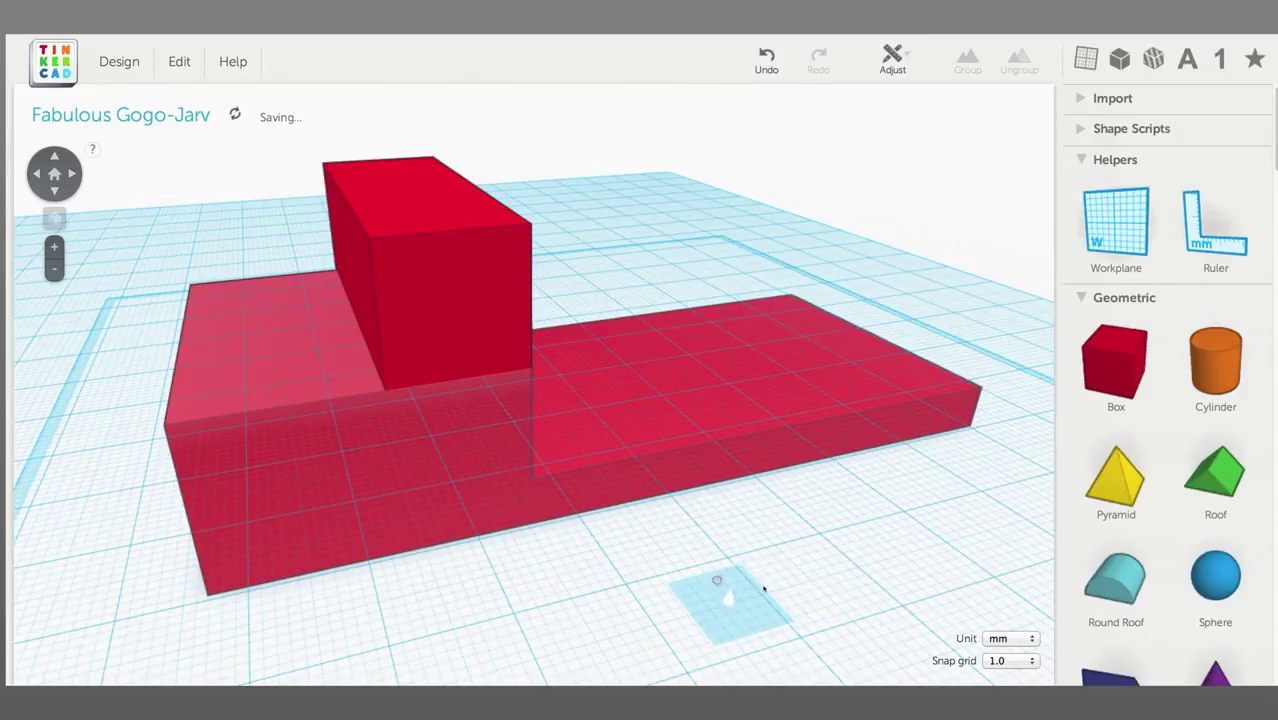
pyautogui.moveTo(763, 590); pyautogui.dragTo(813, 514, button='right')
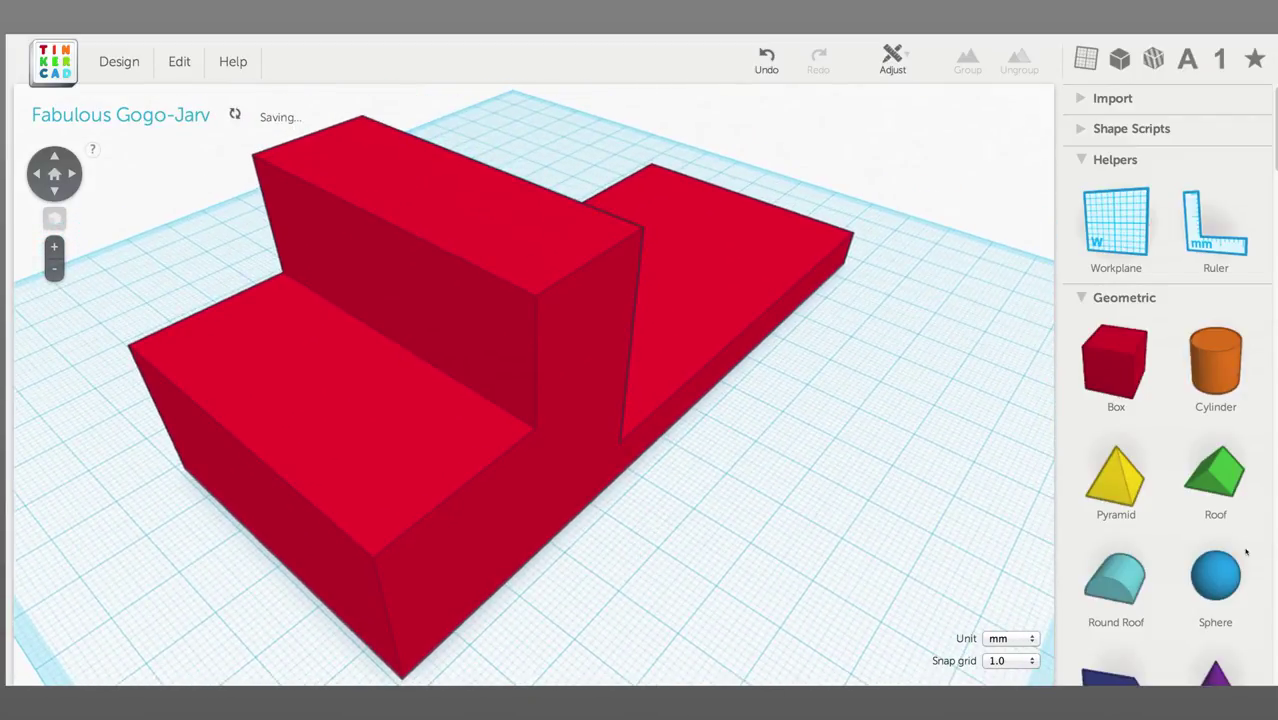
# Place the working plane on the upper face of the hood and add a wedge there in front of the cab.
pyautogui.scroll(-3, 1188, 553)
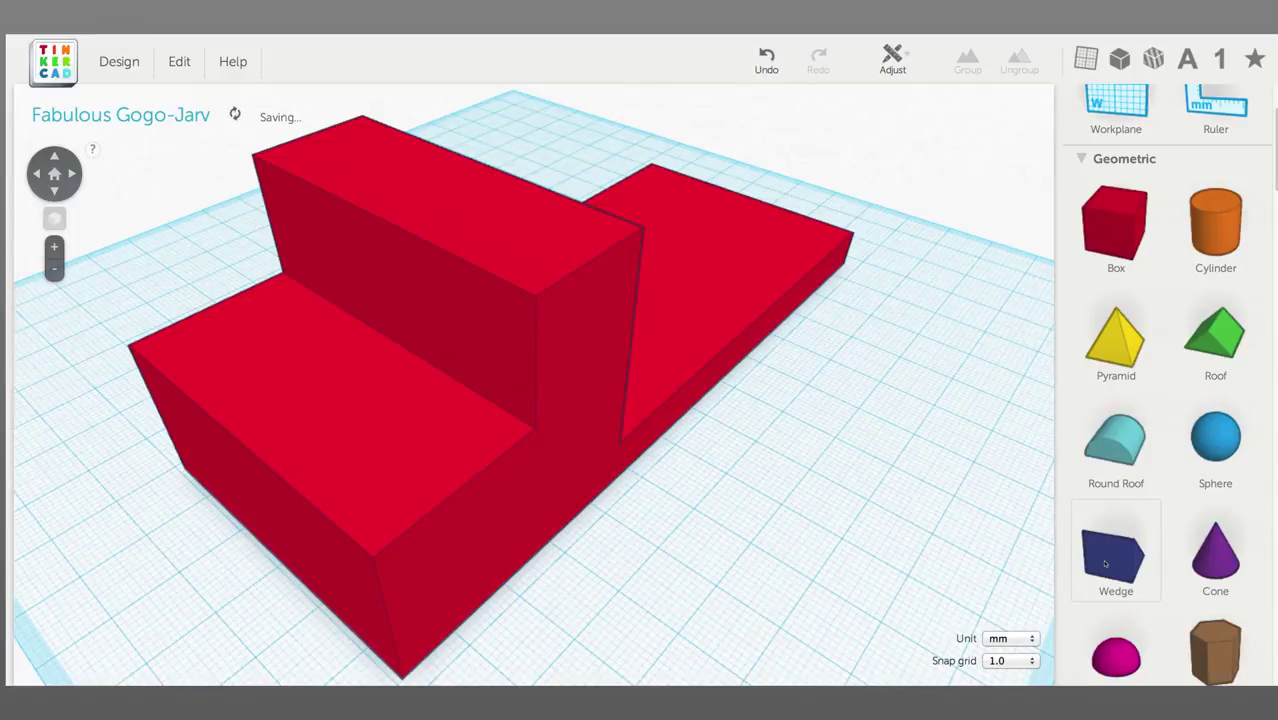
pyautogui.press('w')
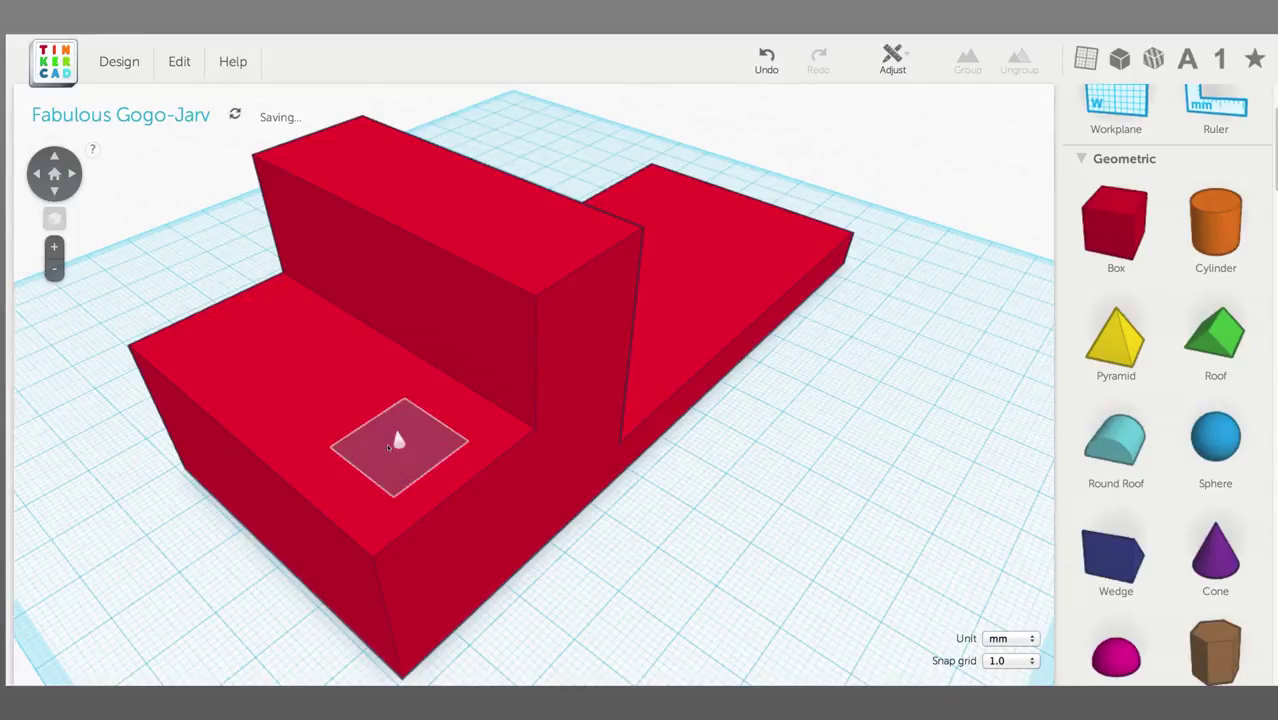
pyautogui.click(331, 394)
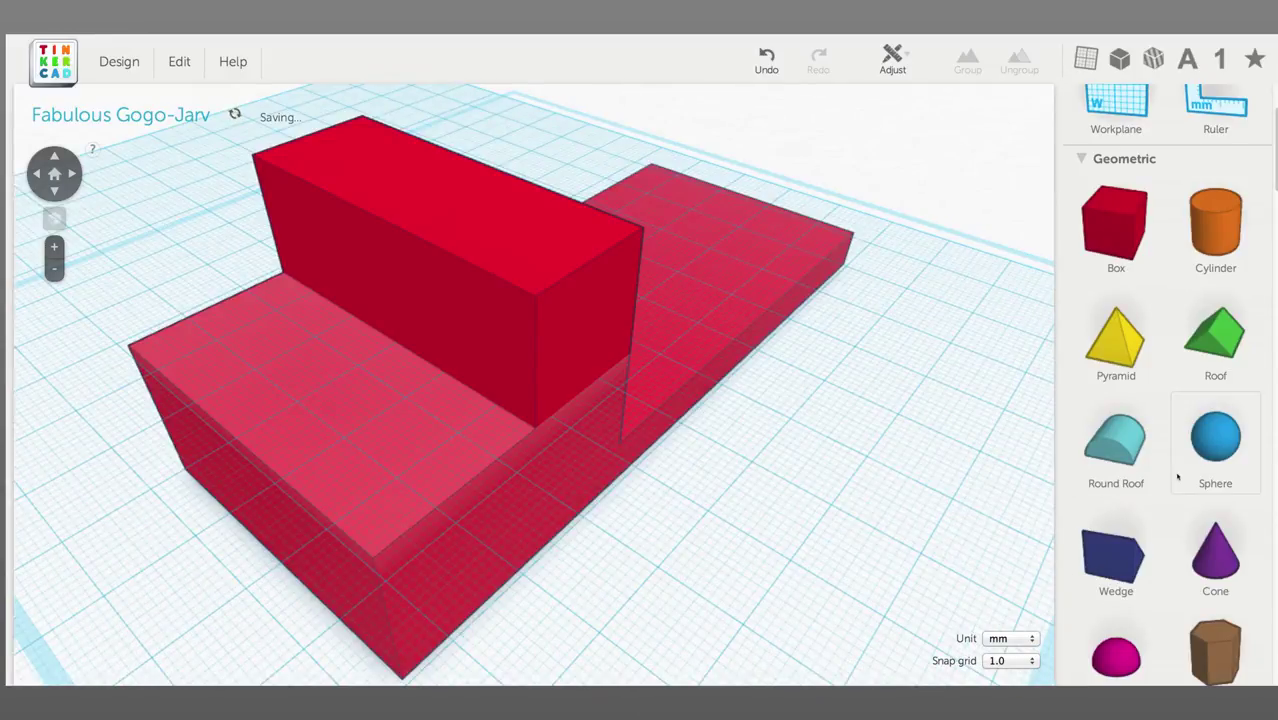
pyautogui.moveTo(363, 409); pyautogui.dragTo(337, 400)
pyautogui.moveTo(542, 458); pyautogui.dragTo(672, 475, button='right')
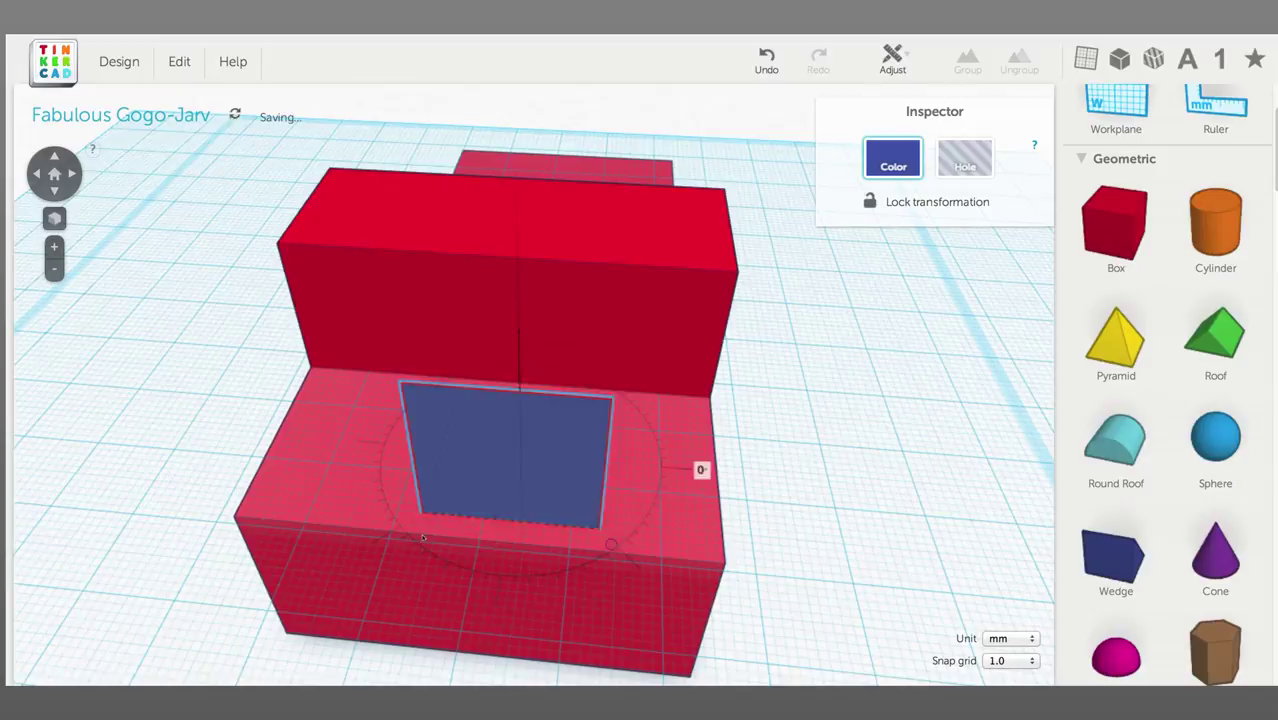
# Turn the wedge so its sloping face points to the front, and widen it to about the cab's width.
pyautogui.moveTo(612, 541); pyautogui.dragTo(446, 370)
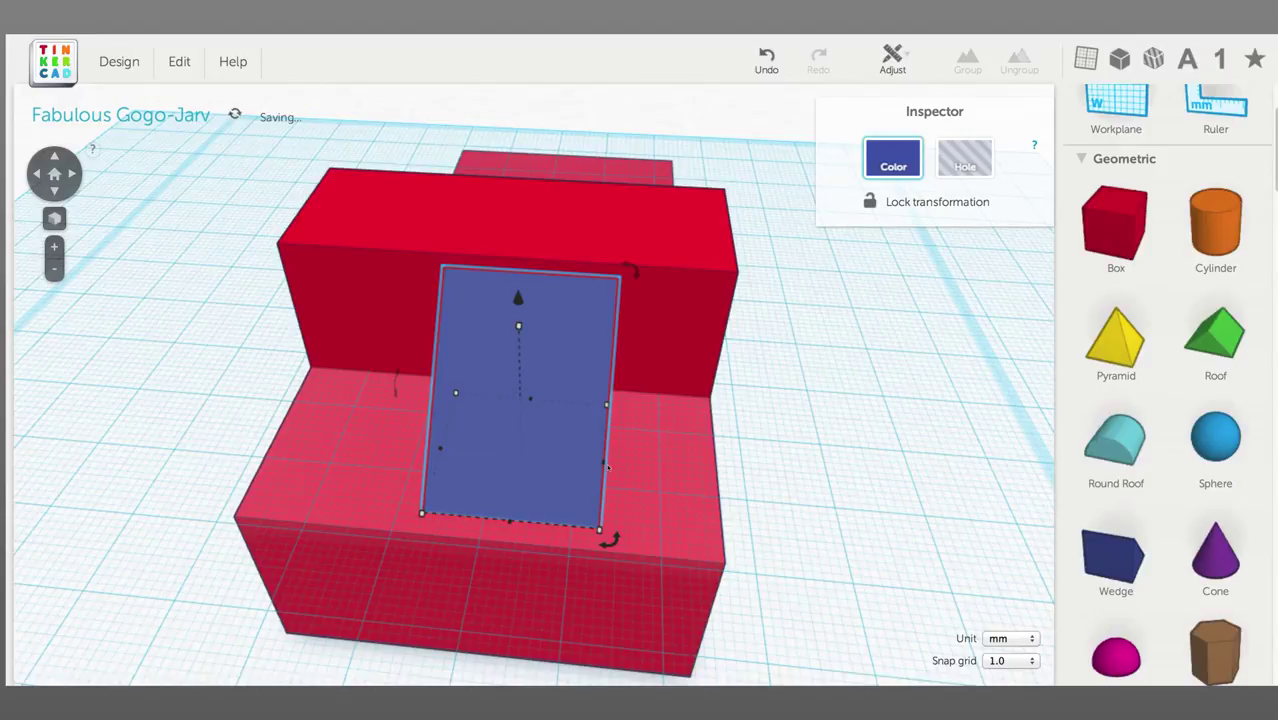
pyautogui.moveTo(606, 467); pyautogui.dragTo(900, 492)
# Align the wedge and the truck body so they are centred across their width.
pyautogui.moveTo(661, 490); pyautogui.dragTo(695, 479, button='right')
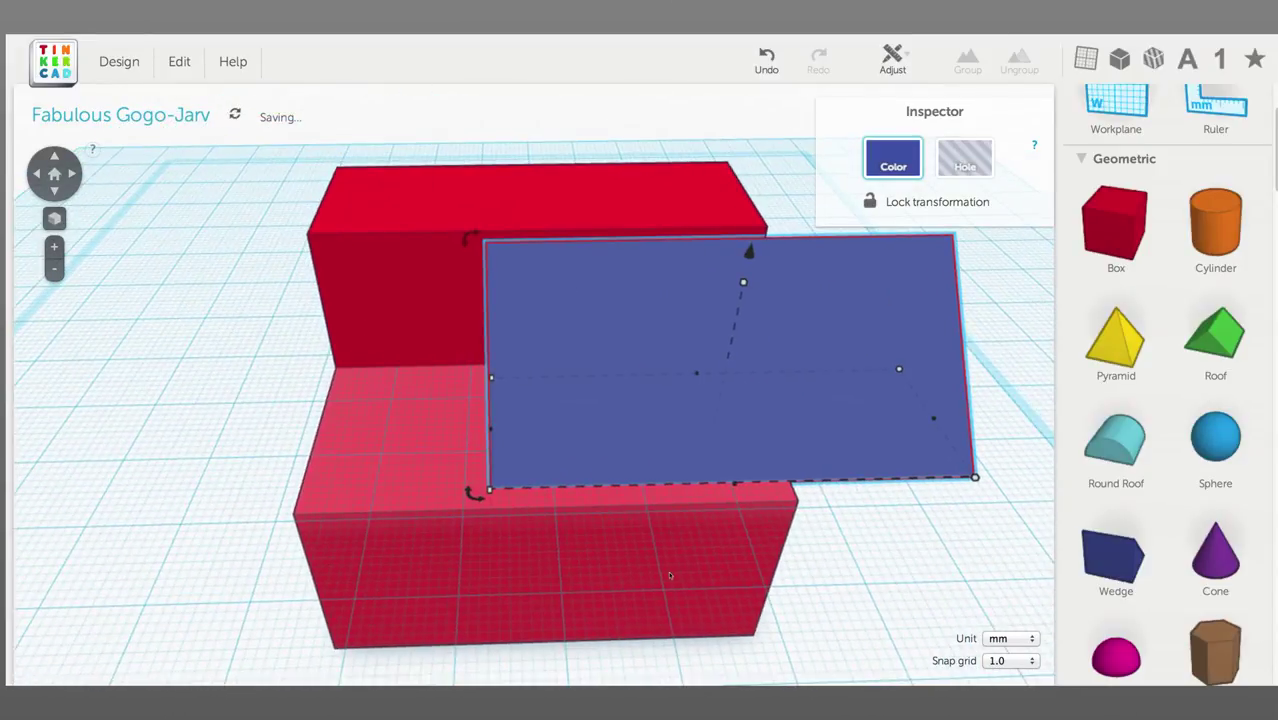
pyautogui.hotkey('ctrl', 'a')
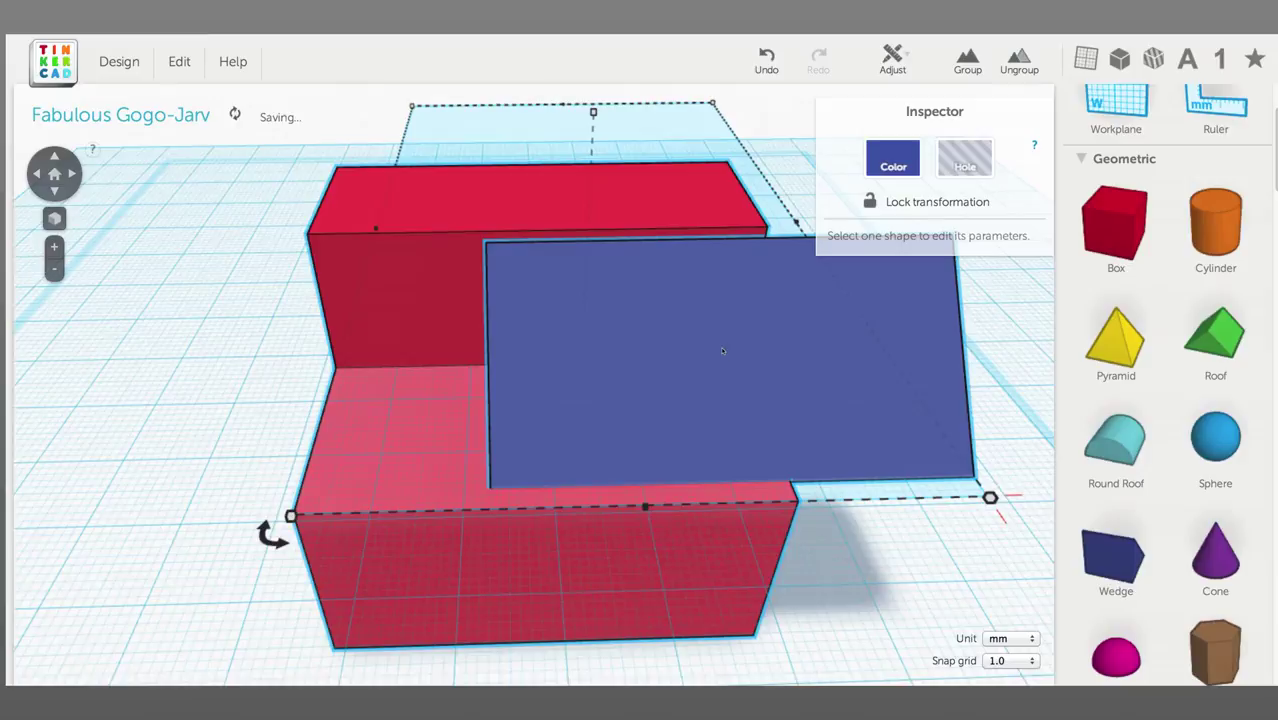
pyautogui.moveTo(725, 349)
pyautogui.mouseDown(button='right')
pyautogui.moveTo(534, 318)
pyautogui.moveTo(658, 361)
pyautogui.moveTo(761, 357)
pyautogui.moveTo(747, 362)
pyautogui.mouseUp(button='right')
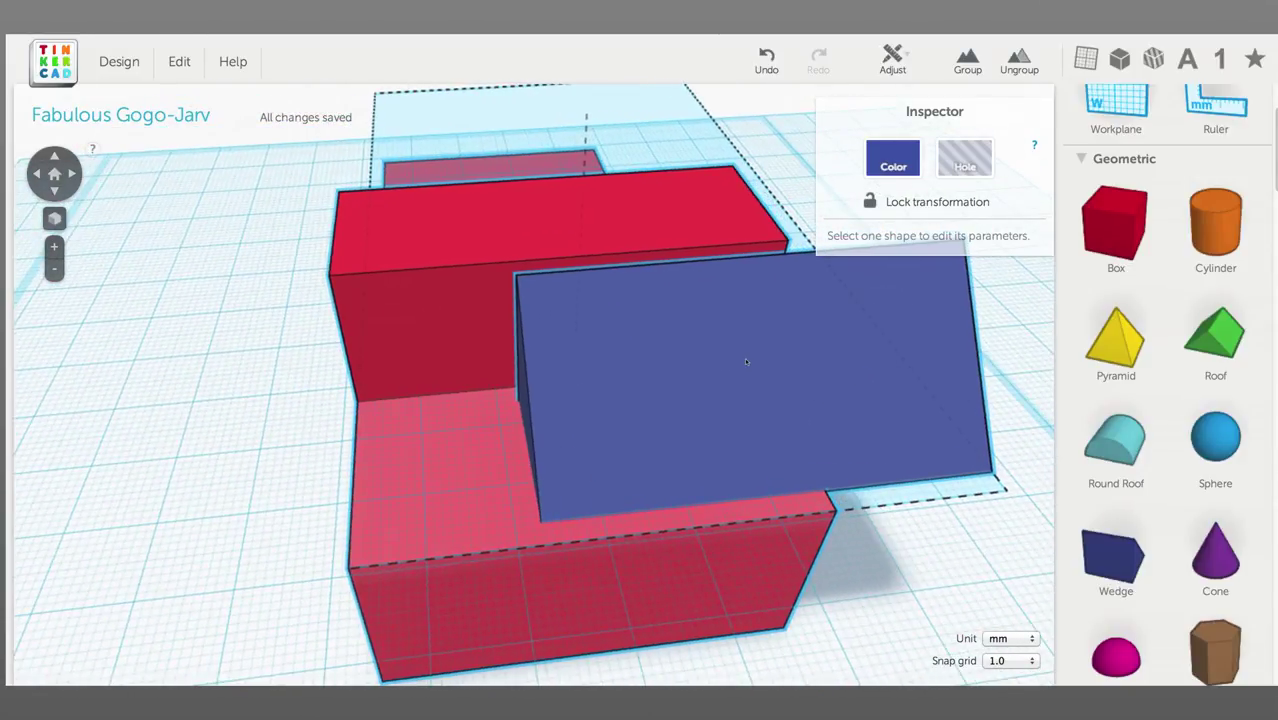
pyautogui.scroll(-5, 726, 366)
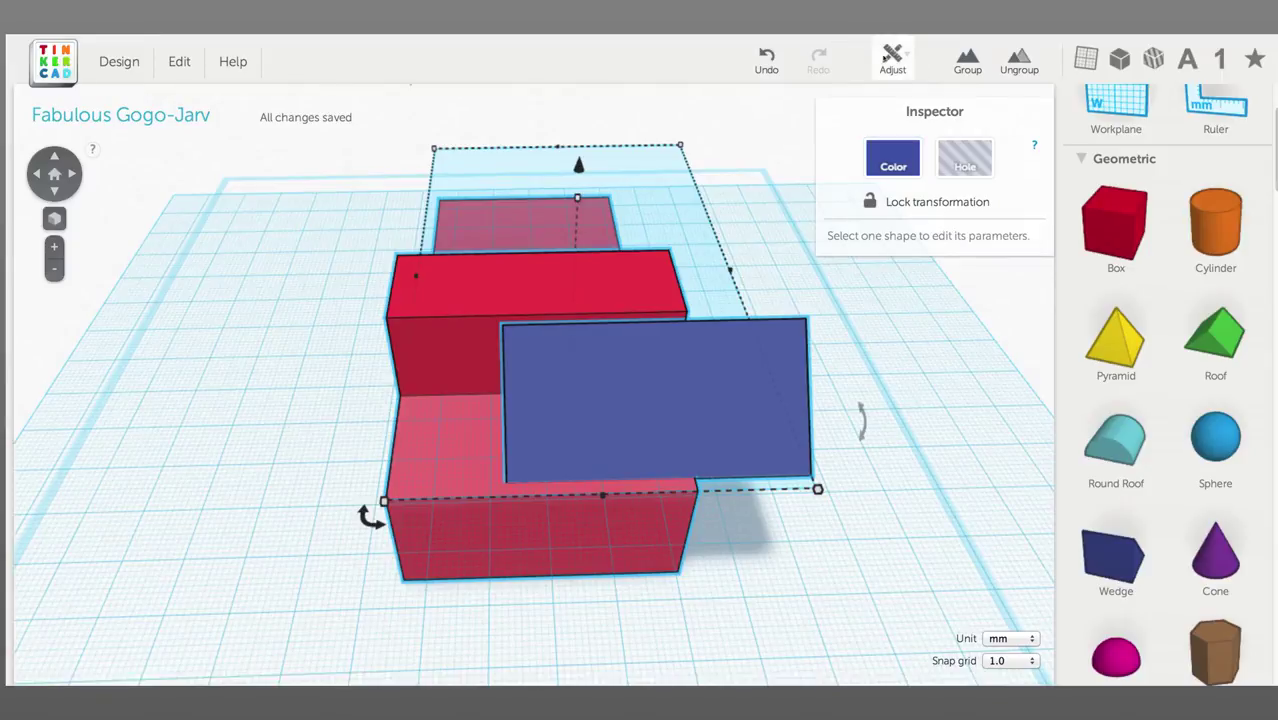
pyautogui.click(892, 62)
pyautogui.click(900, 91)
pyautogui.click(608, 512)
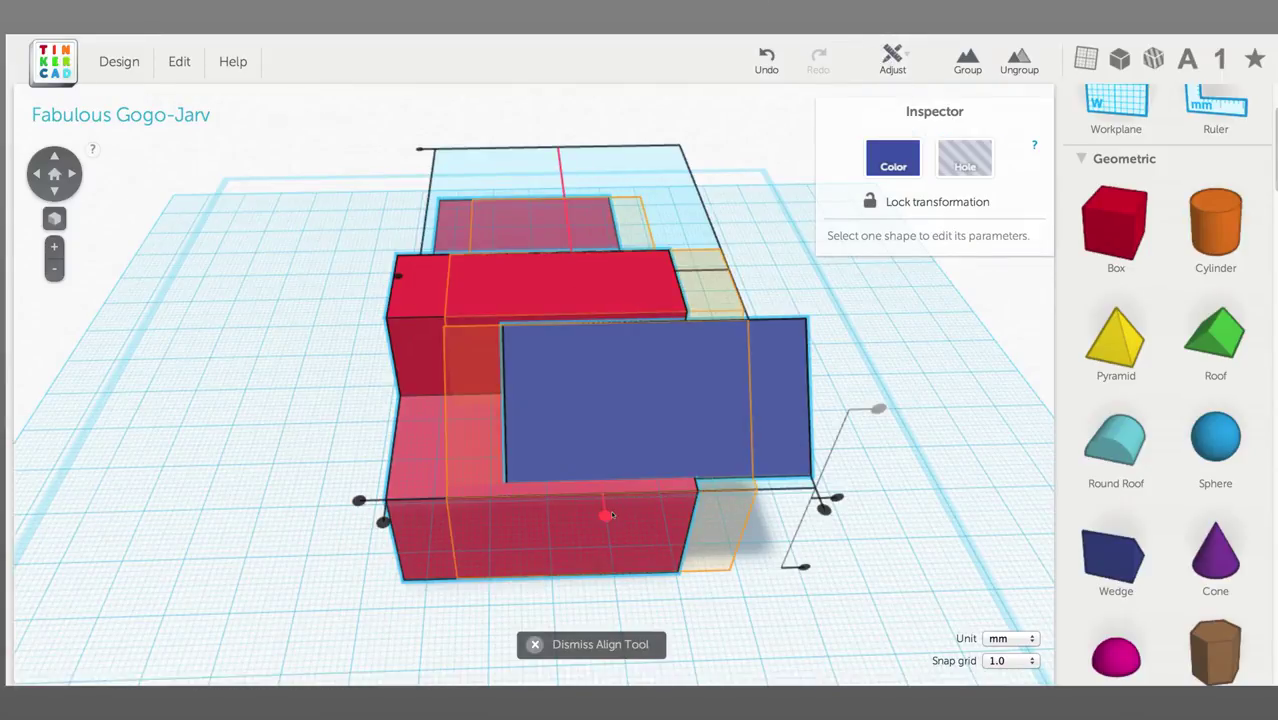
# Select the windshield wedge on the hood and set the snap grid to 0.25.
pyautogui.click(838, 380)
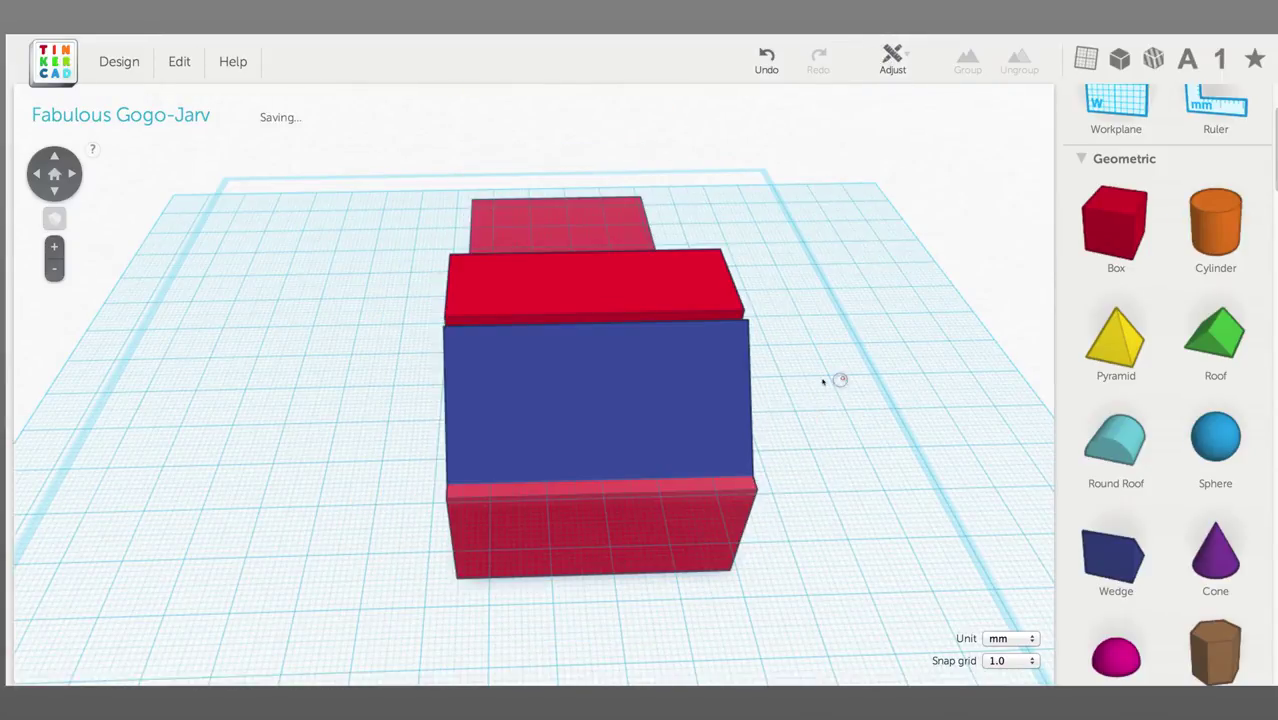
pyautogui.moveTo(522, 328); pyautogui.dragTo(529, 482, button='right')
pyautogui.scroll(5, 529, 482)
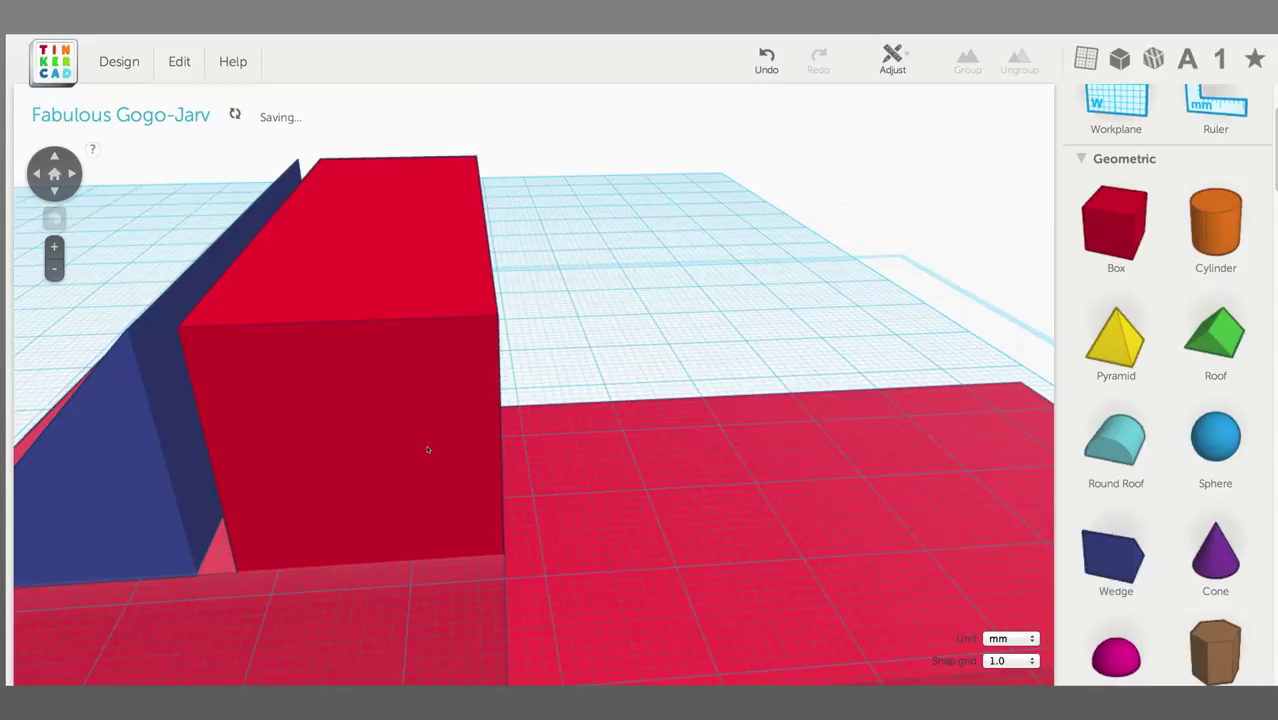
pyautogui.scroll(-5, 427, 449)
pyautogui.click(406, 456)
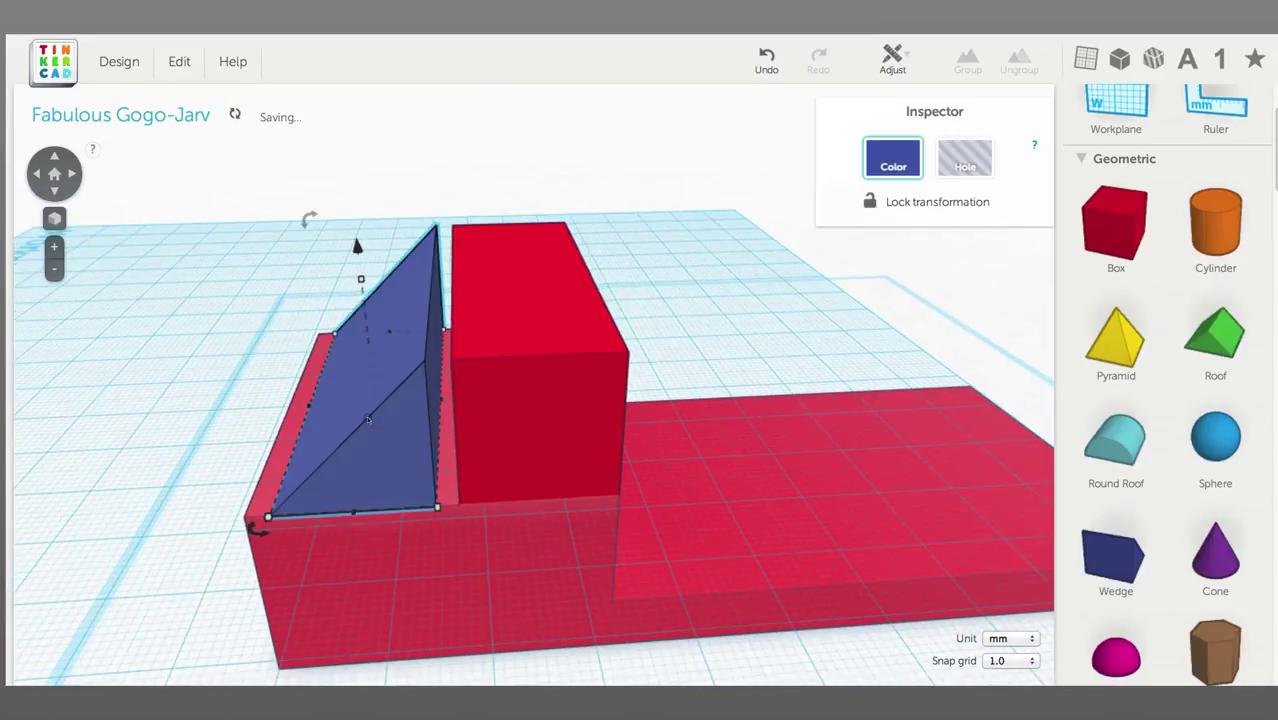
pyautogui.moveTo(406, 456); pyautogui.dragTo(438, 457, button='right')
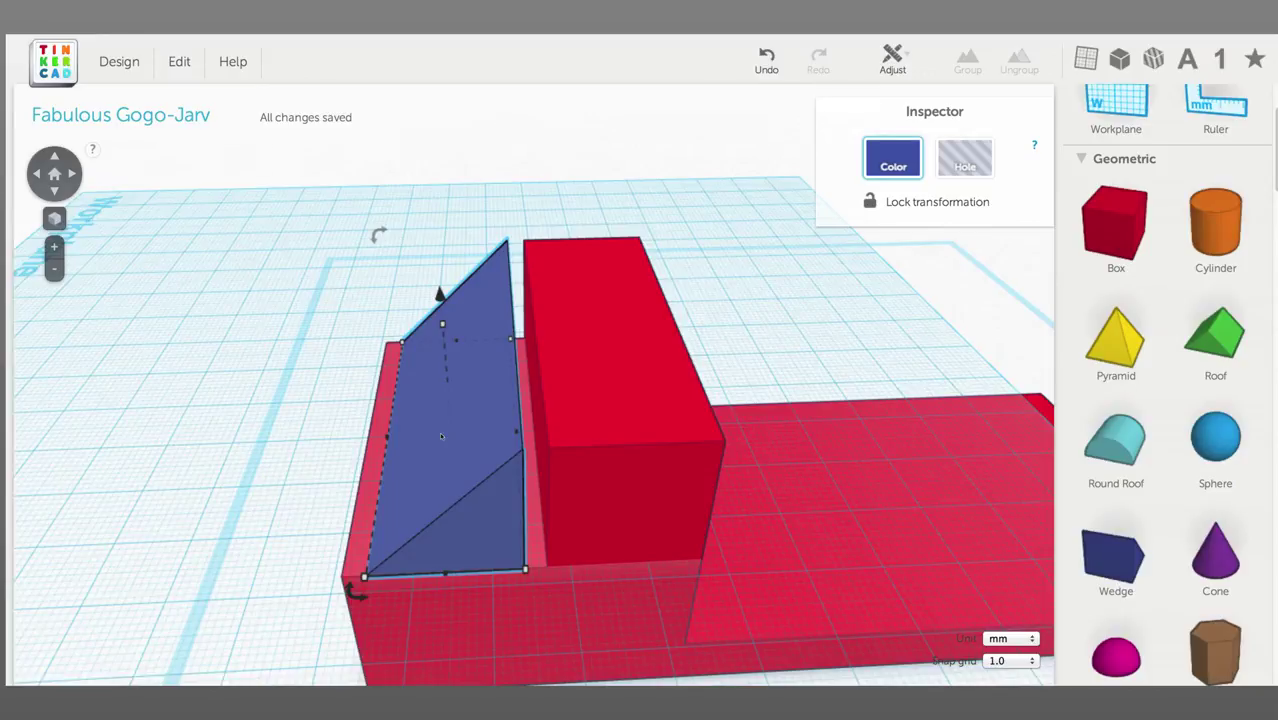
pyautogui.moveTo(441, 436); pyautogui.dragTo(426, 430, button='right')
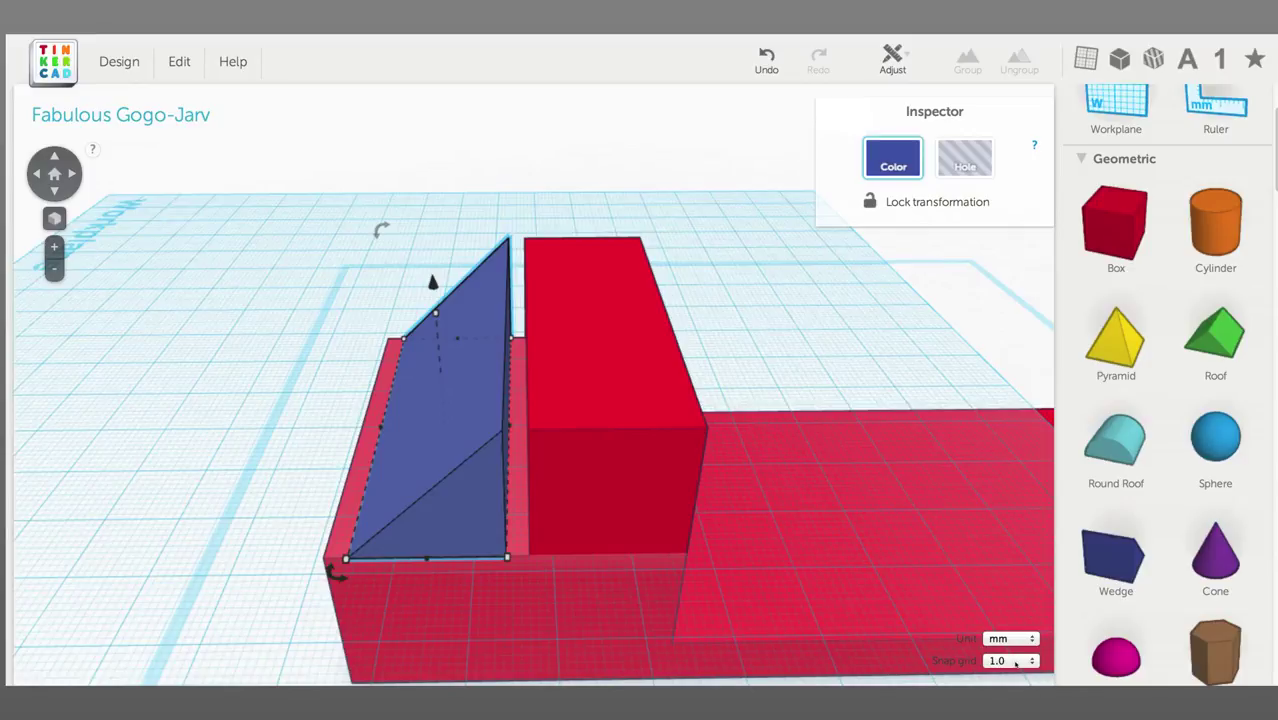
pyautogui.click(1016, 662)
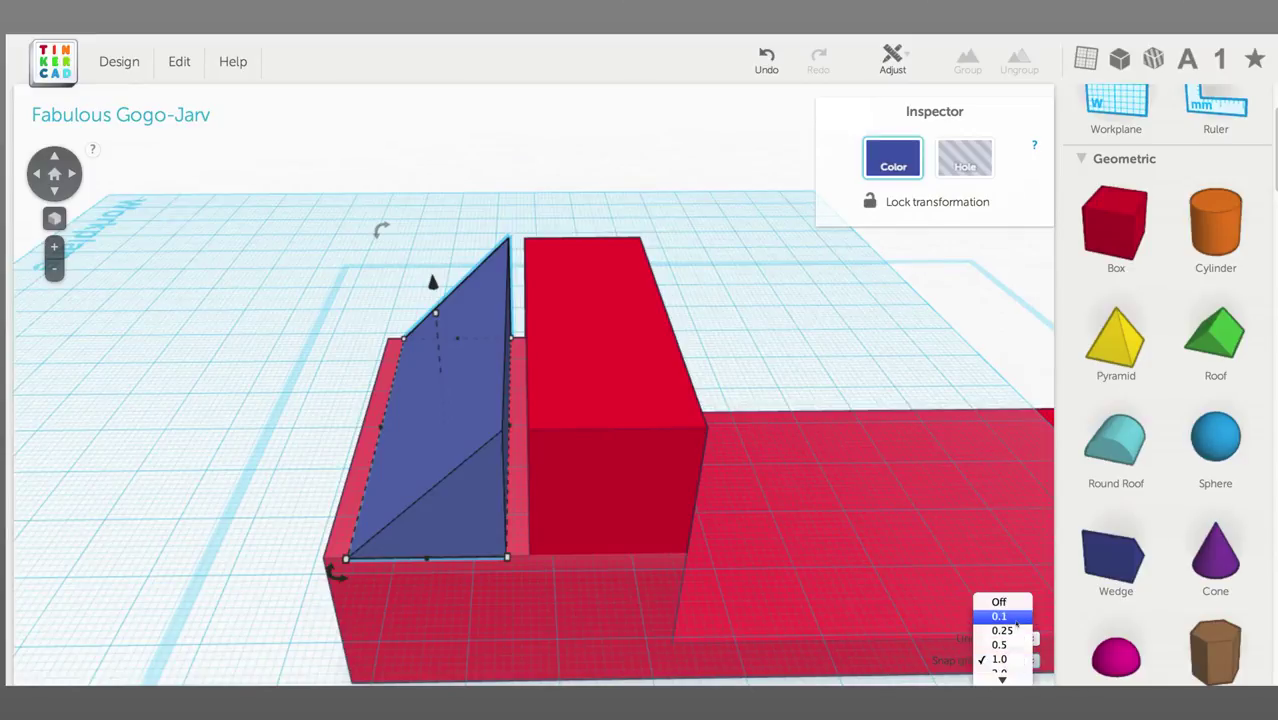
pyautogui.click(1017, 631)
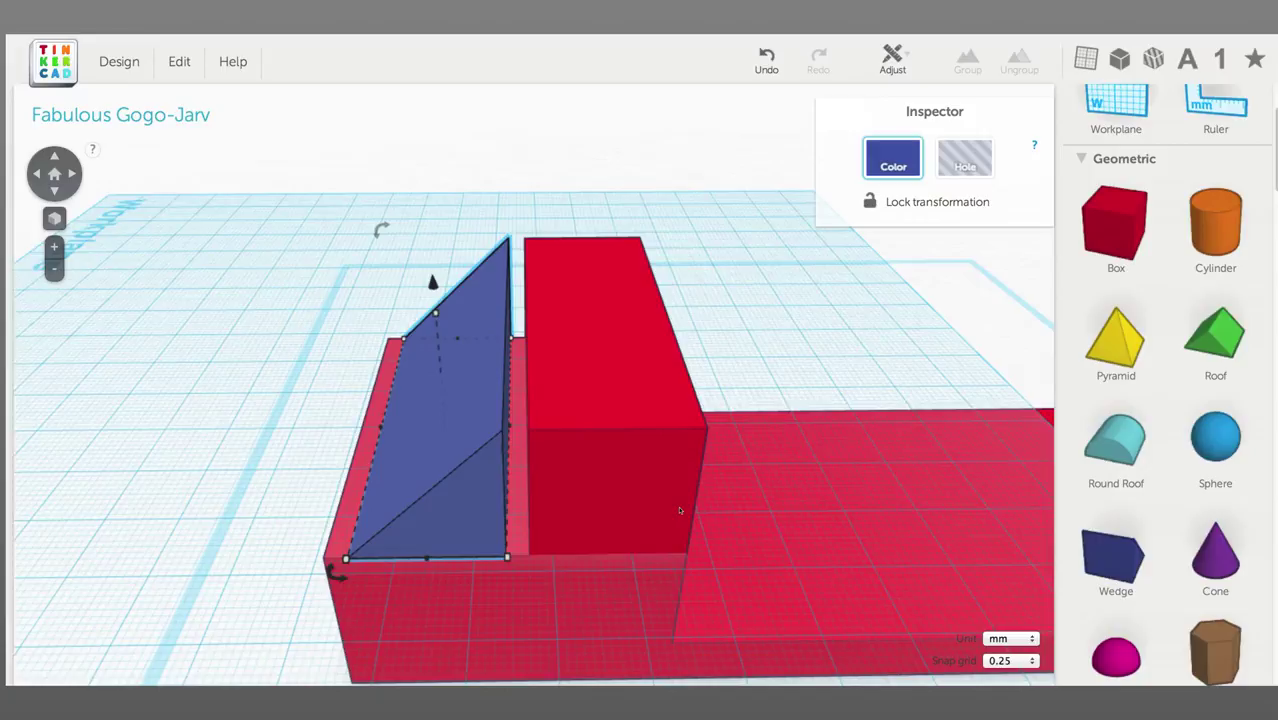
# Nudge the windshield wedge back in 0.25 mm increments until its vertical face sits flush against the front of the cab.
pyautogui.press('Right')
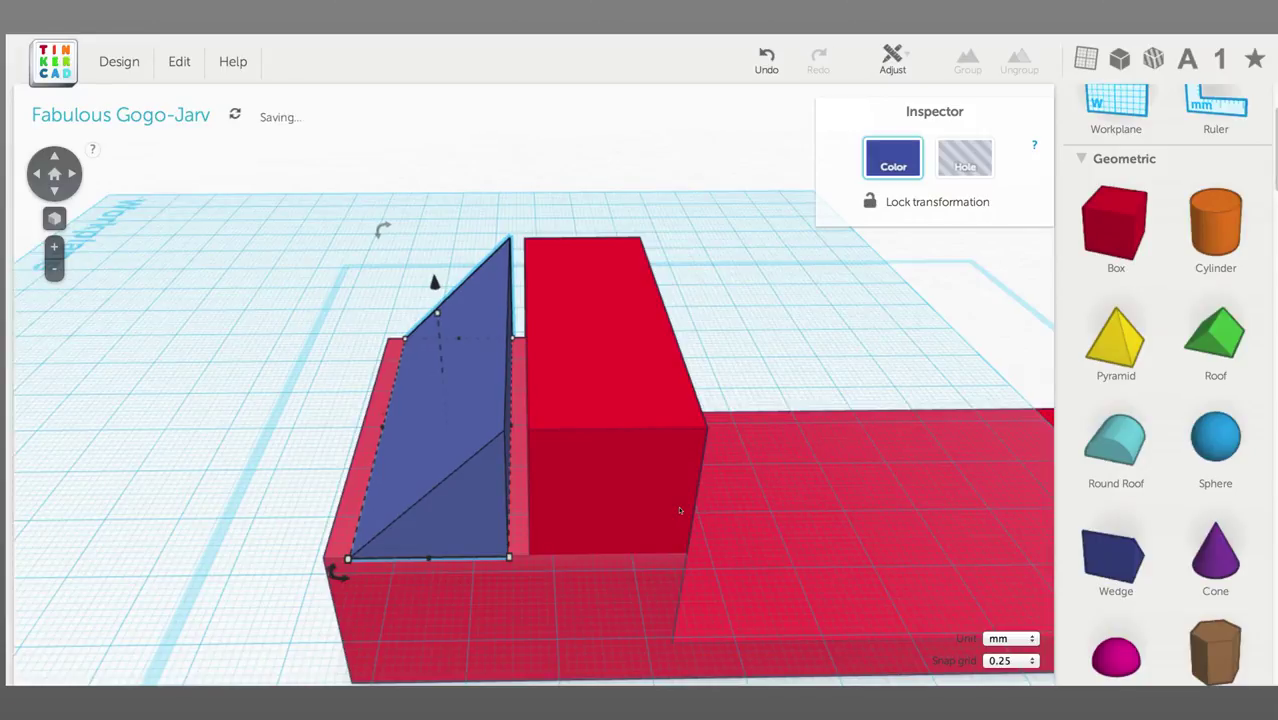
pyautogui.press('Right')
pyautogui.press('Right')
pyautogui.press('Right')
pyautogui.press('Right')
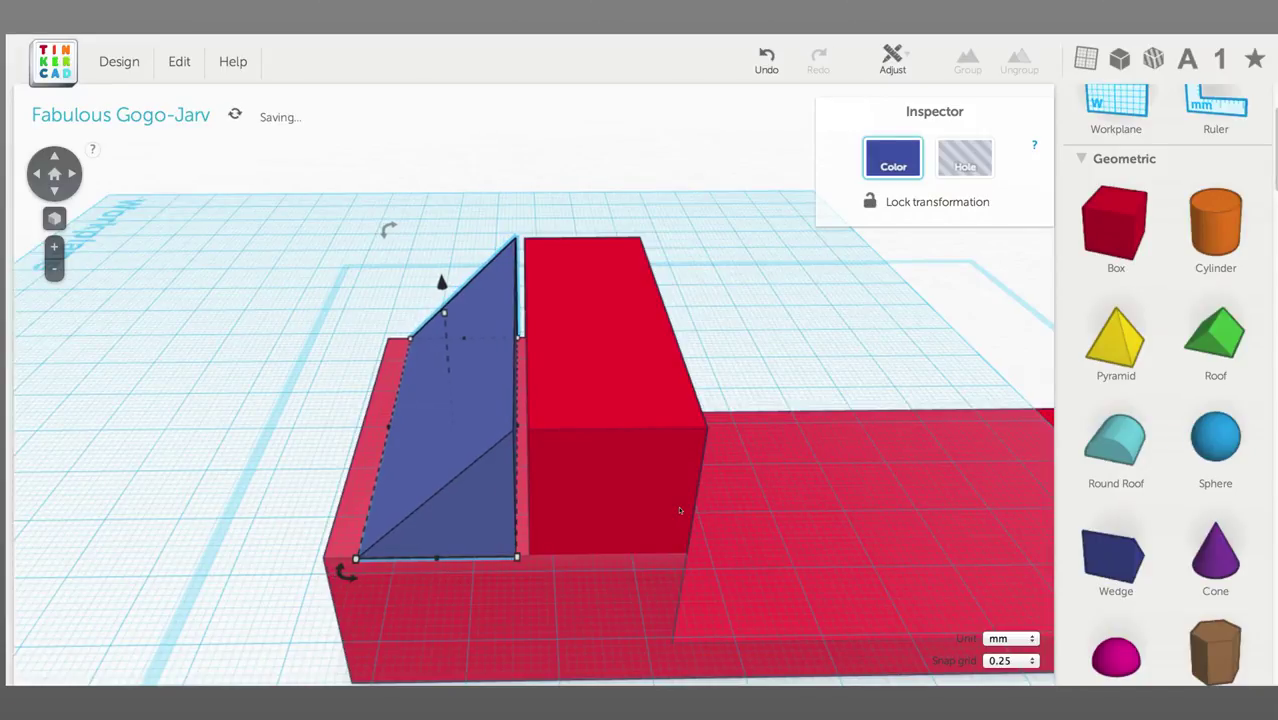
pyautogui.press('Right')
pyautogui.press('Right')
pyautogui.press('Right')
pyautogui.press('Right')
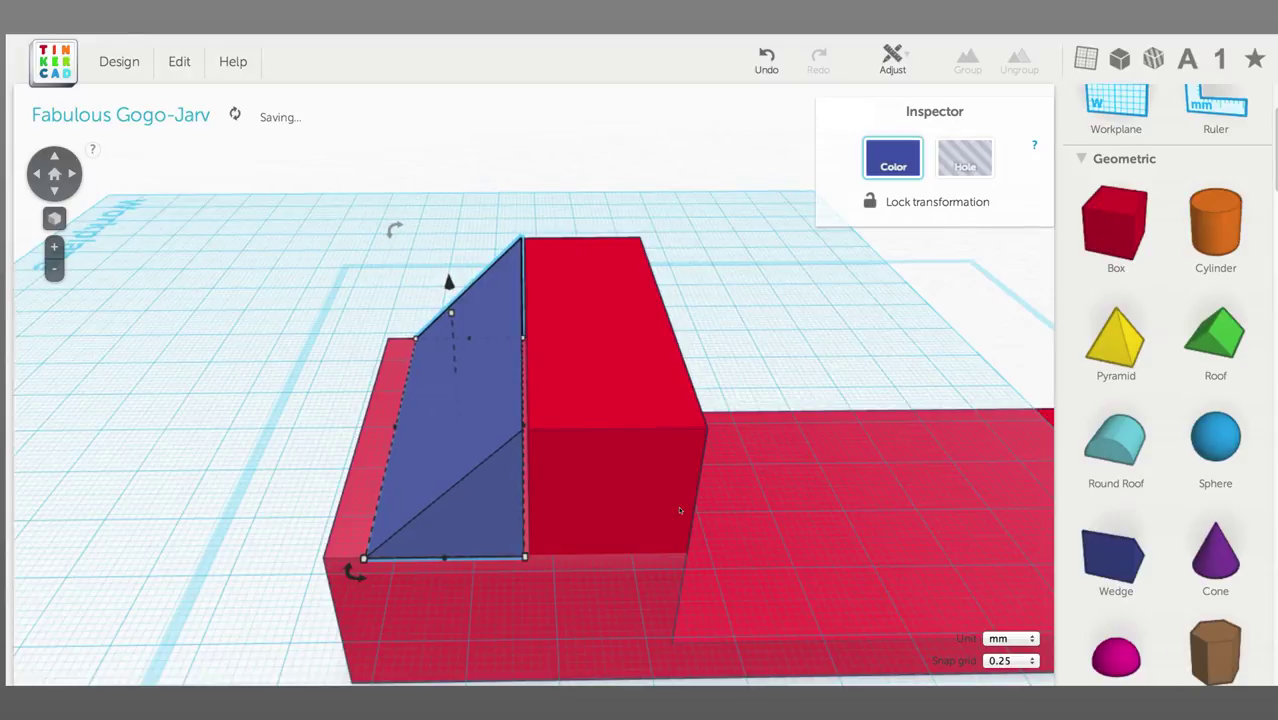
pyautogui.press('Right')
pyautogui.press('Right')
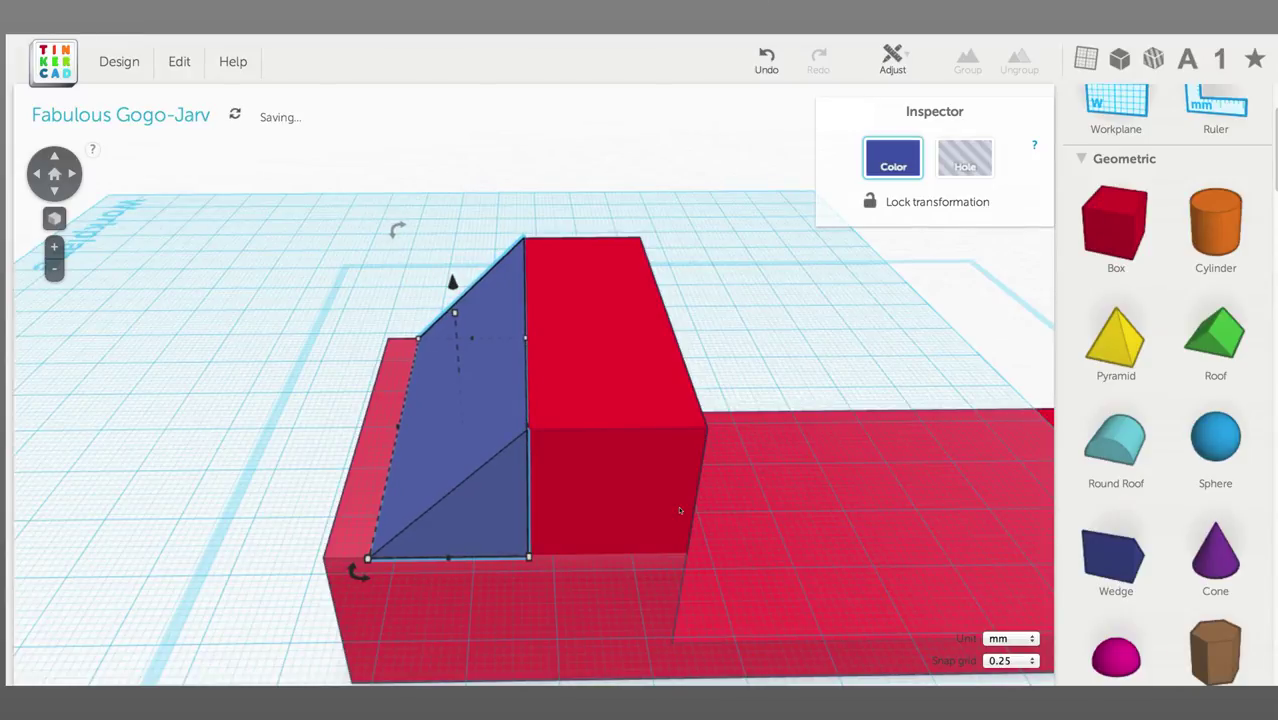
pyautogui.scroll(5, 625, 521)
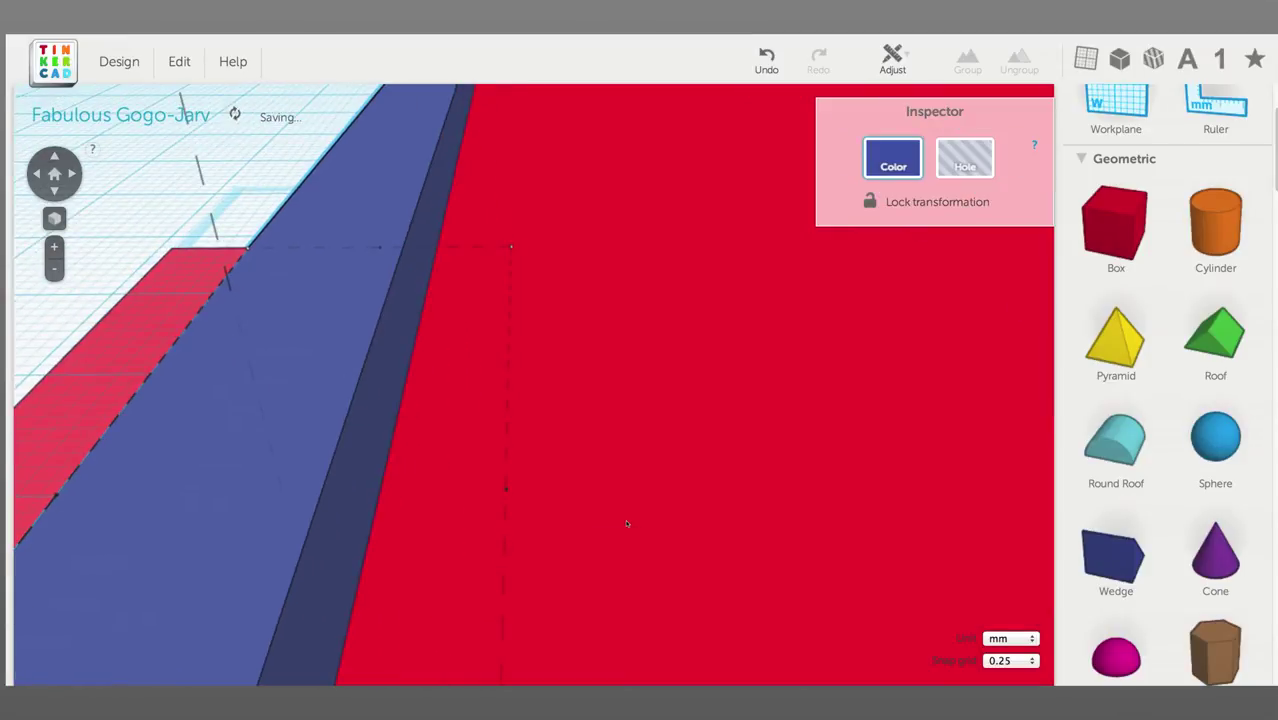
pyautogui.moveTo(629, 524); pyautogui.dragTo(632, 524, button='right')
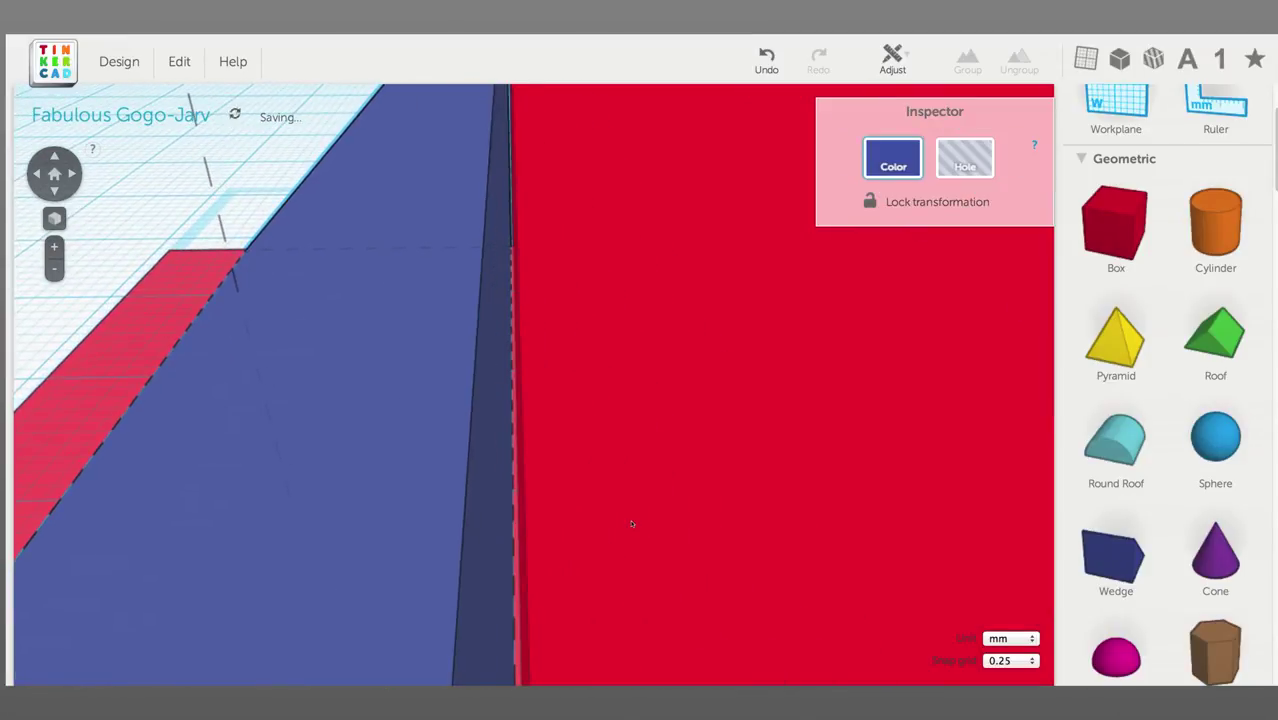
pyautogui.press('Right')
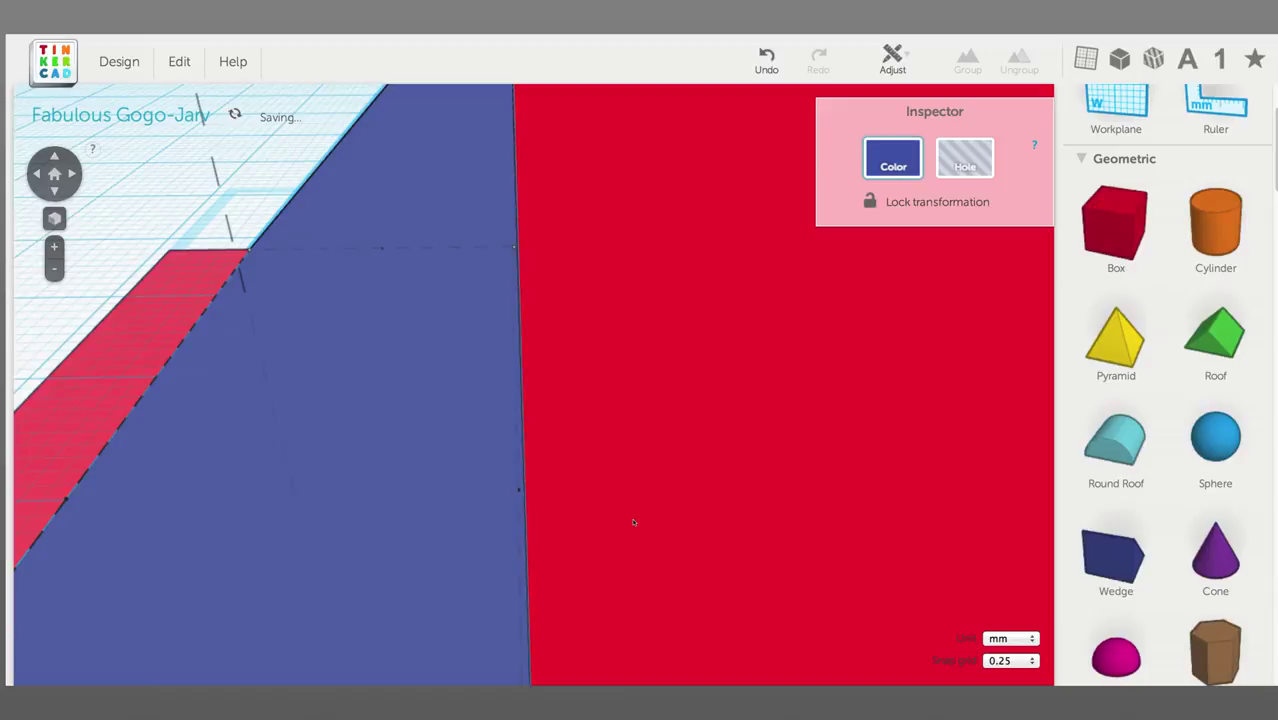
pyautogui.scroll(-5, 628, 524)
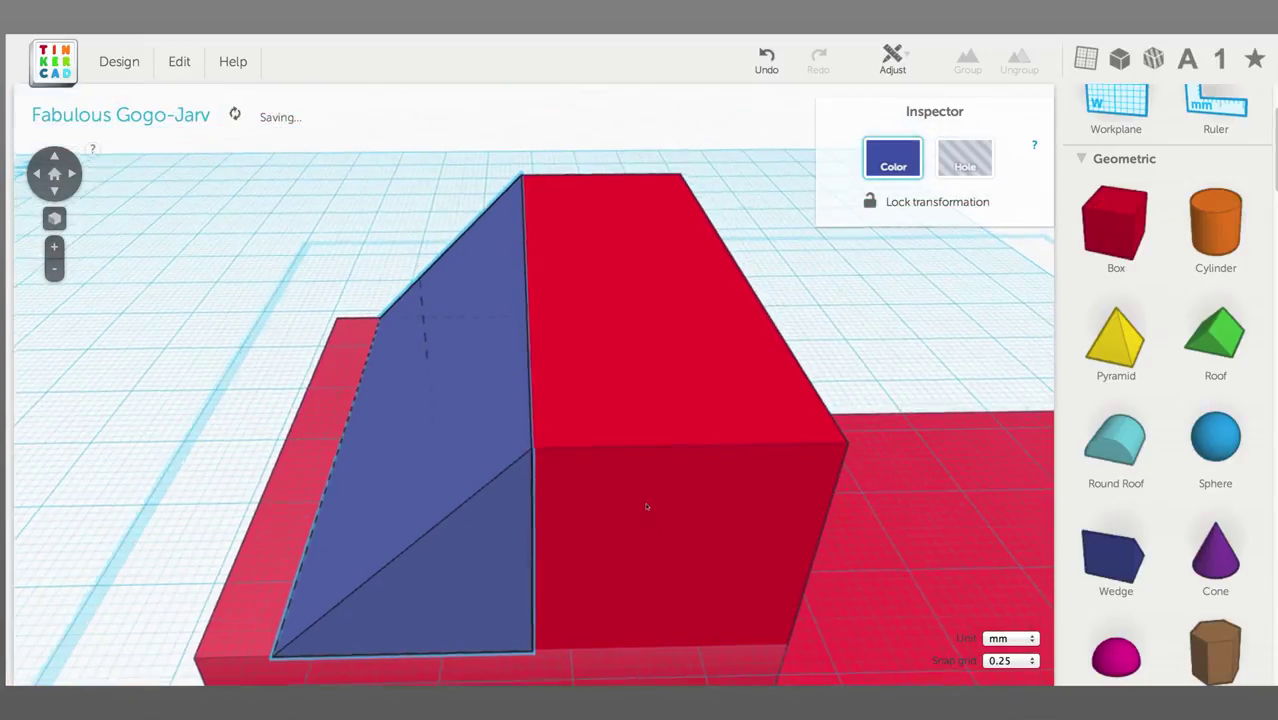
# Shorten the windshield wedge from its front edge so its slope is steeper and more of the hood stays uncovered.
pyautogui.moveTo(646, 463); pyautogui.dragTo(675, 481, button='right')
pyautogui.moveTo(503, 450); pyautogui.dragTo(367, 417, button='right')
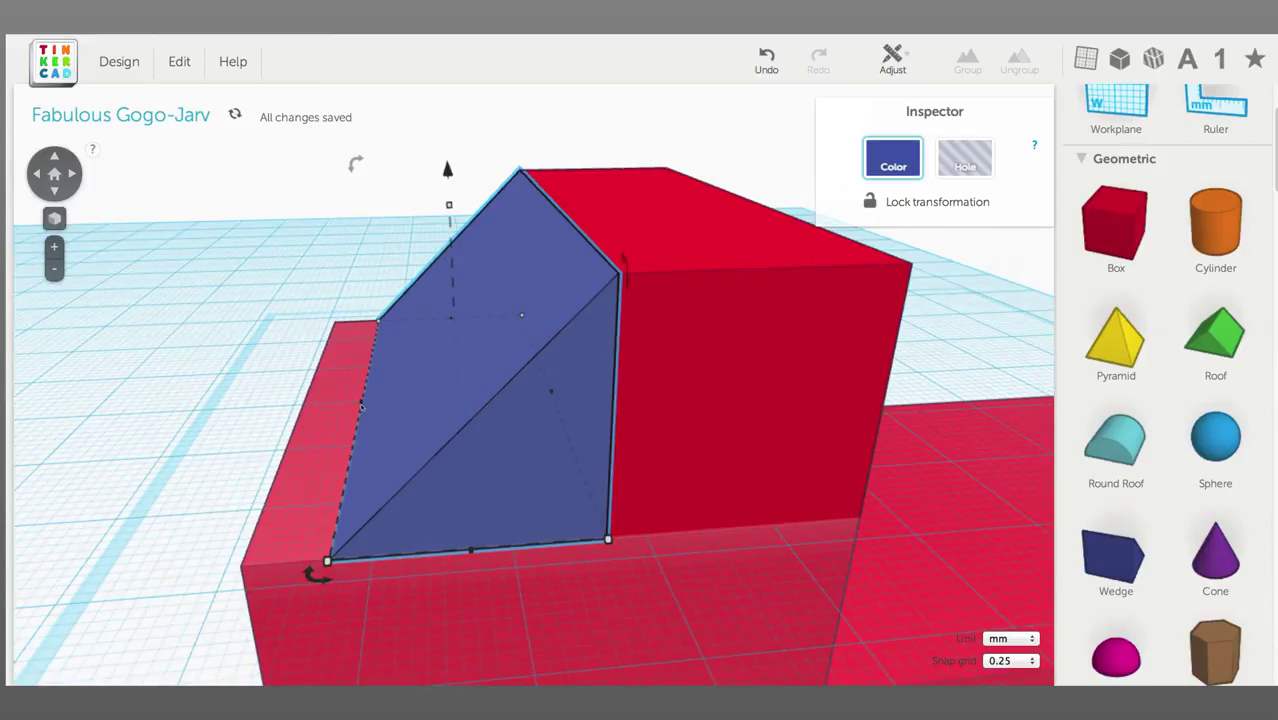
pyautogui.moveTo(362, 407); pyautogui.dragTo(432, 405)
pyautogui.moveTo(598, 480); pyautogui.dragTo(433, 387, button='right')
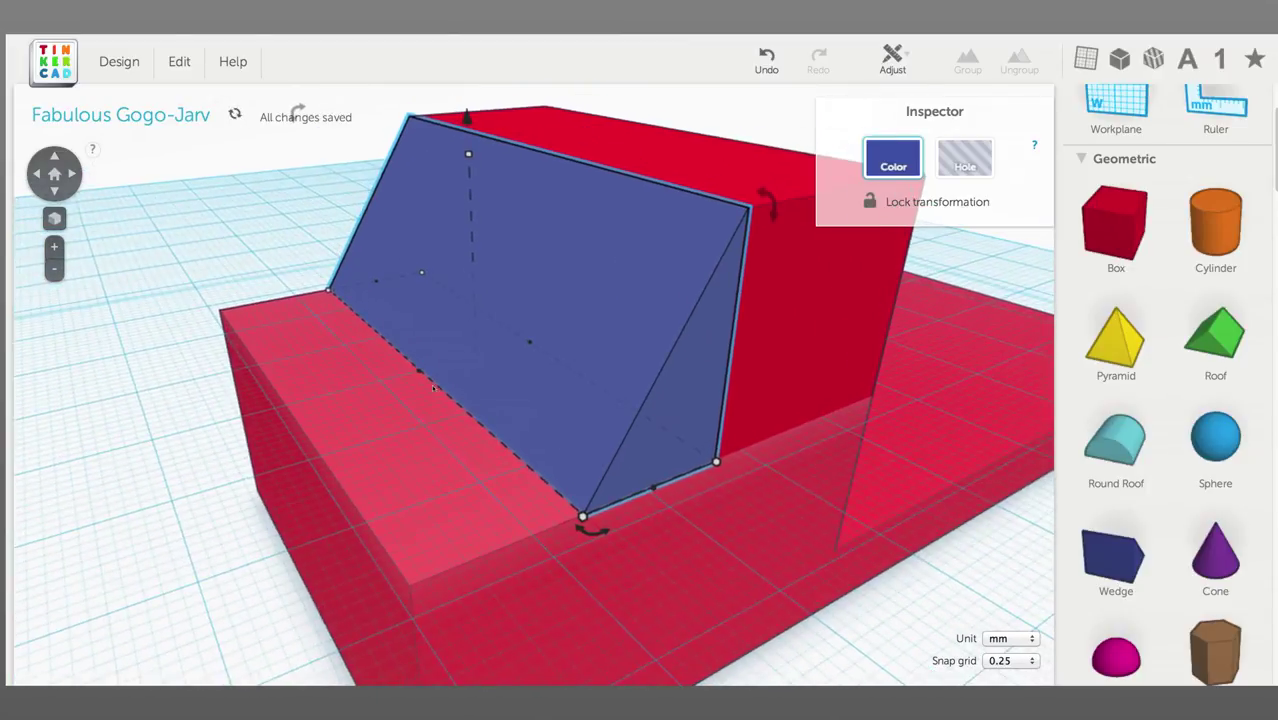
pyautogui.scroll(-3, 622, 468)
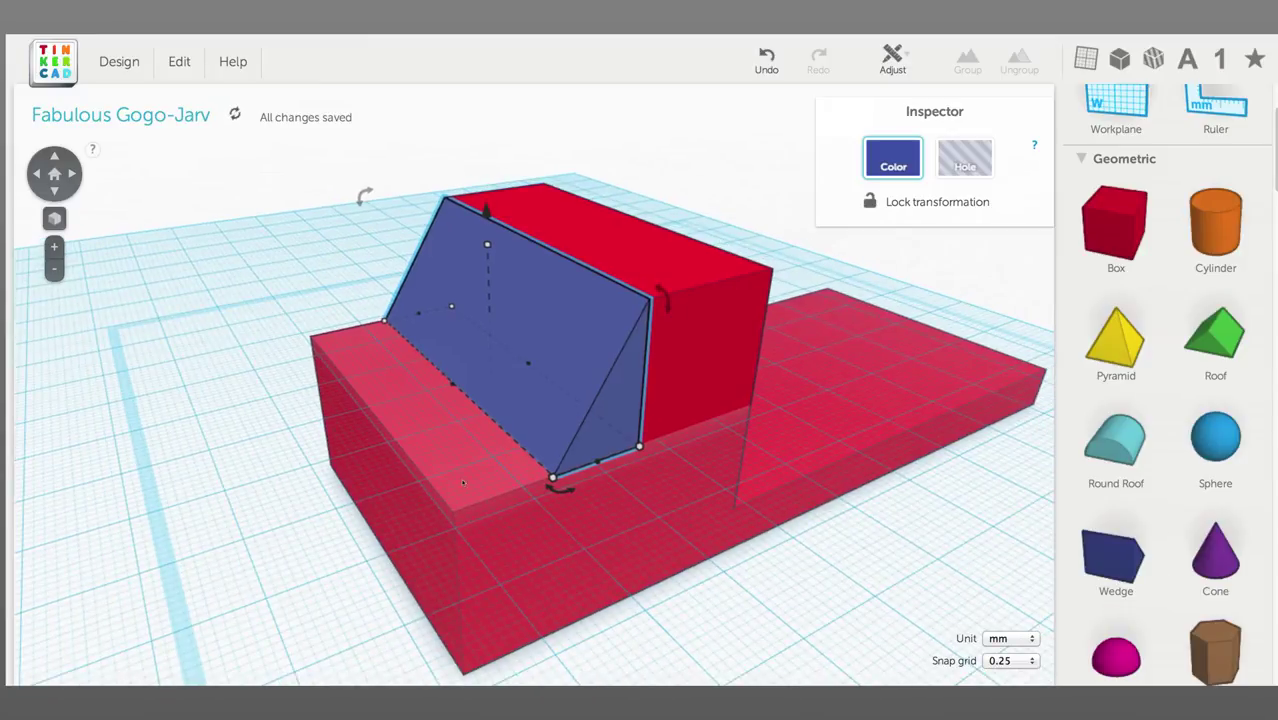
# Add a second wedge on the hood in front of the windshield and dismiss the Backblaze notification.
pyautogui.moveTo(981, 547); pyautogui.dragTo(442, 427)
pyautogui.moveTo(442, 427); pyautogui.dragTo(753, 493, button='right')
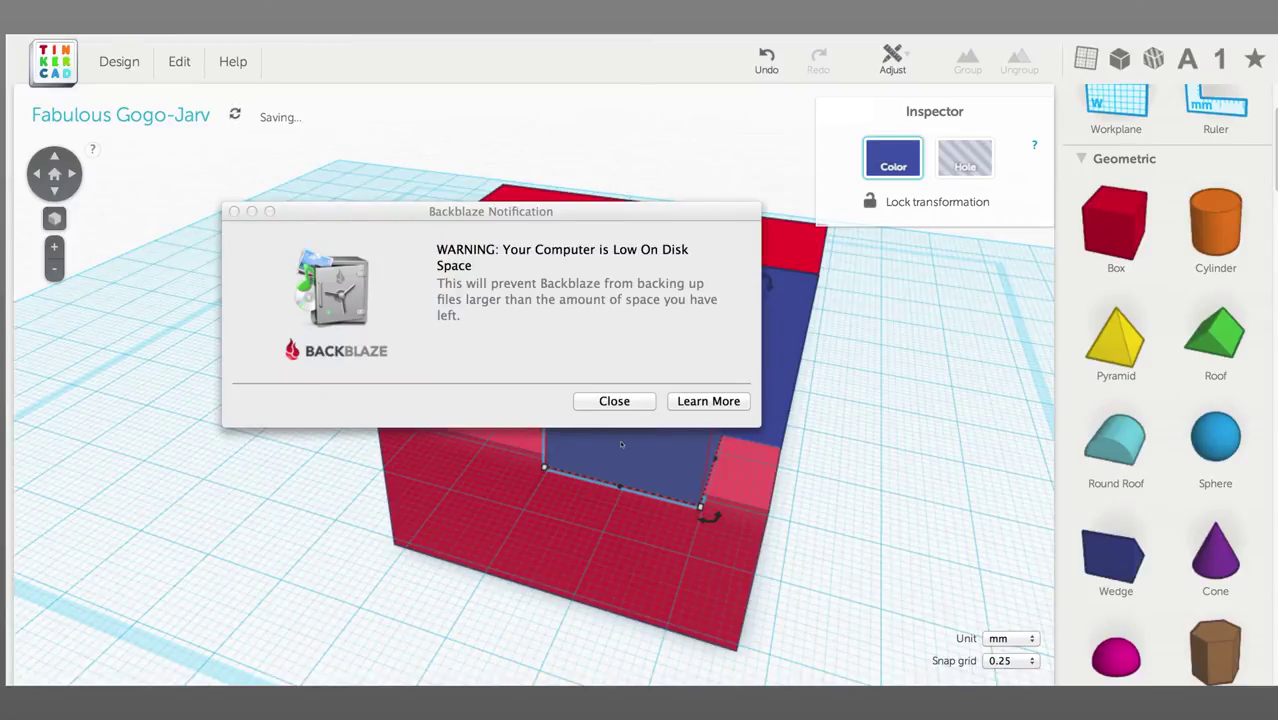
pyautogui.click(612, 401)
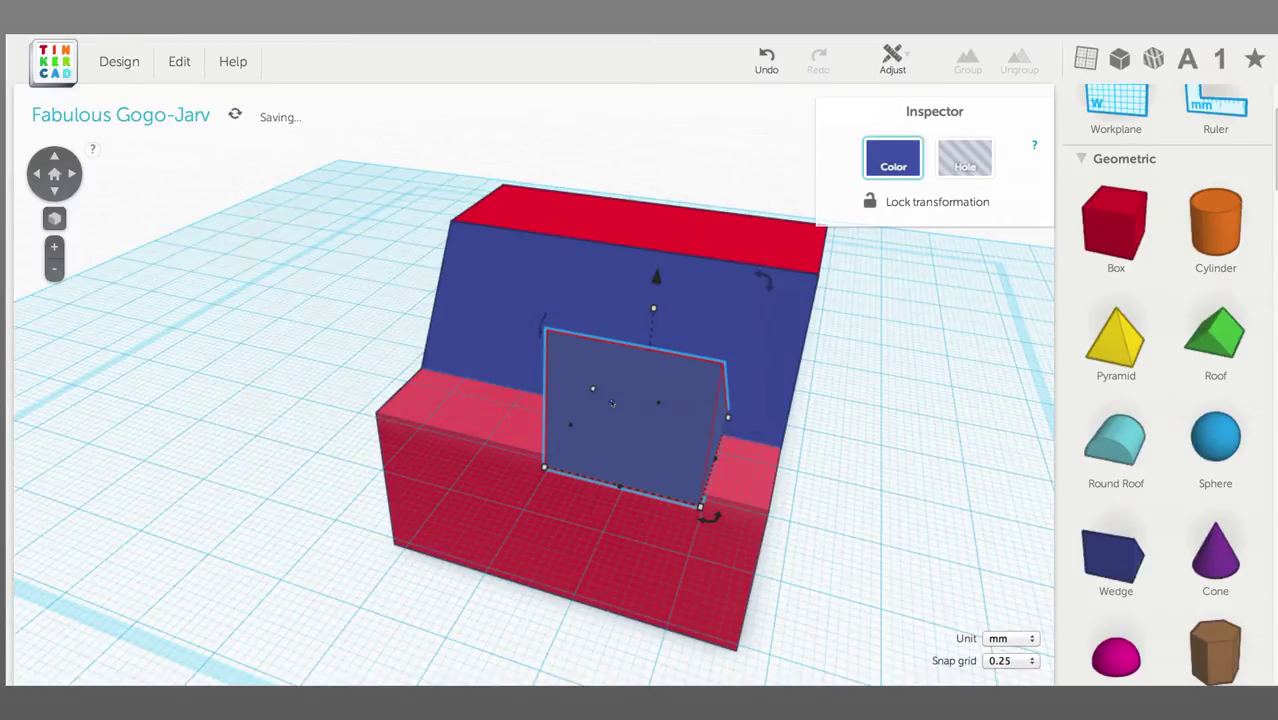
# Widen the new wedge on both sides until it spans about the full width of the hood.
pyautogui.moveTo(611, 404); pyautogui.dragTo(671, 464, button='right')
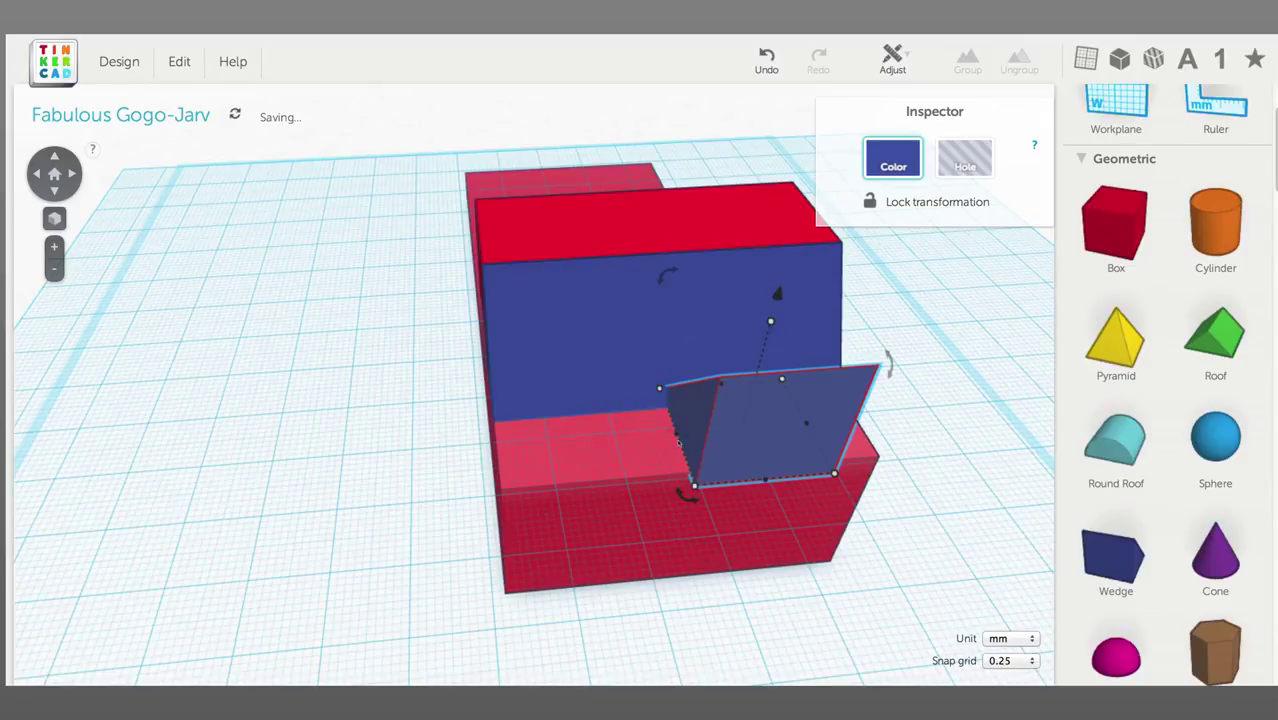
pyautogui.moveTo(676, 437); pyautogui.dragTo(496, 450)
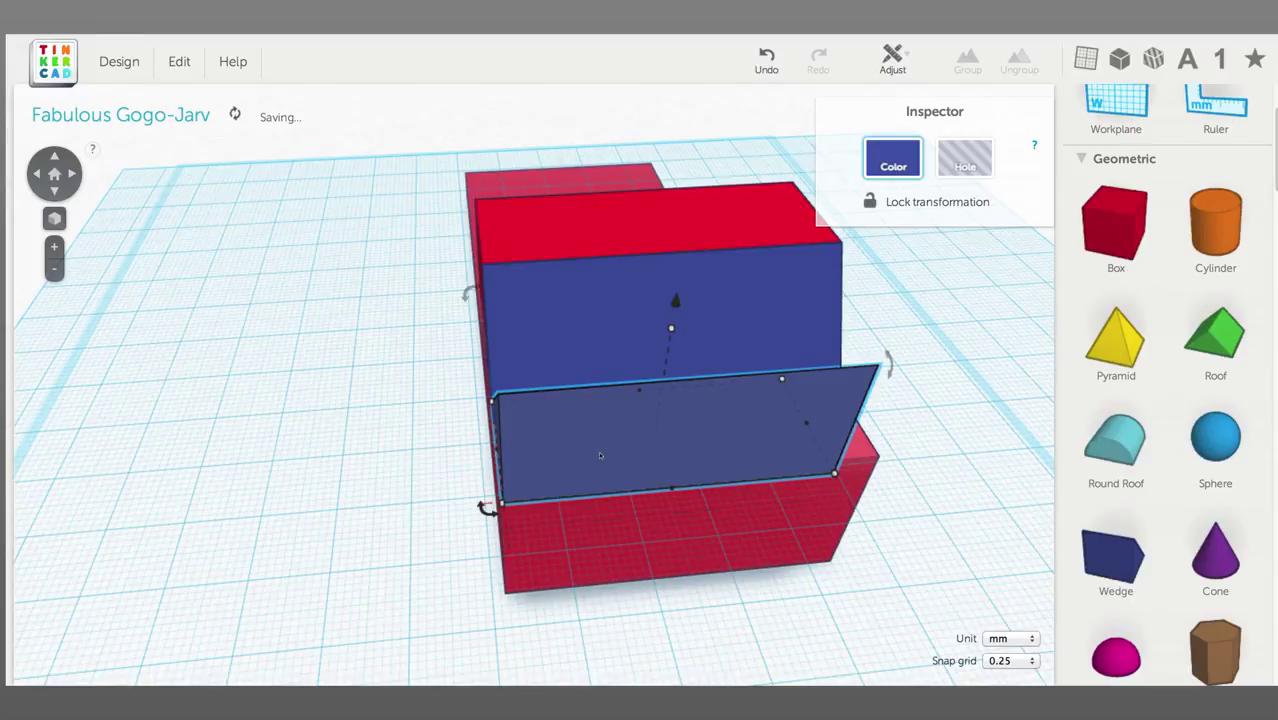
pyautogui.moveTo(495, 452); pyautogui.dragTo(640, 533, button='right')
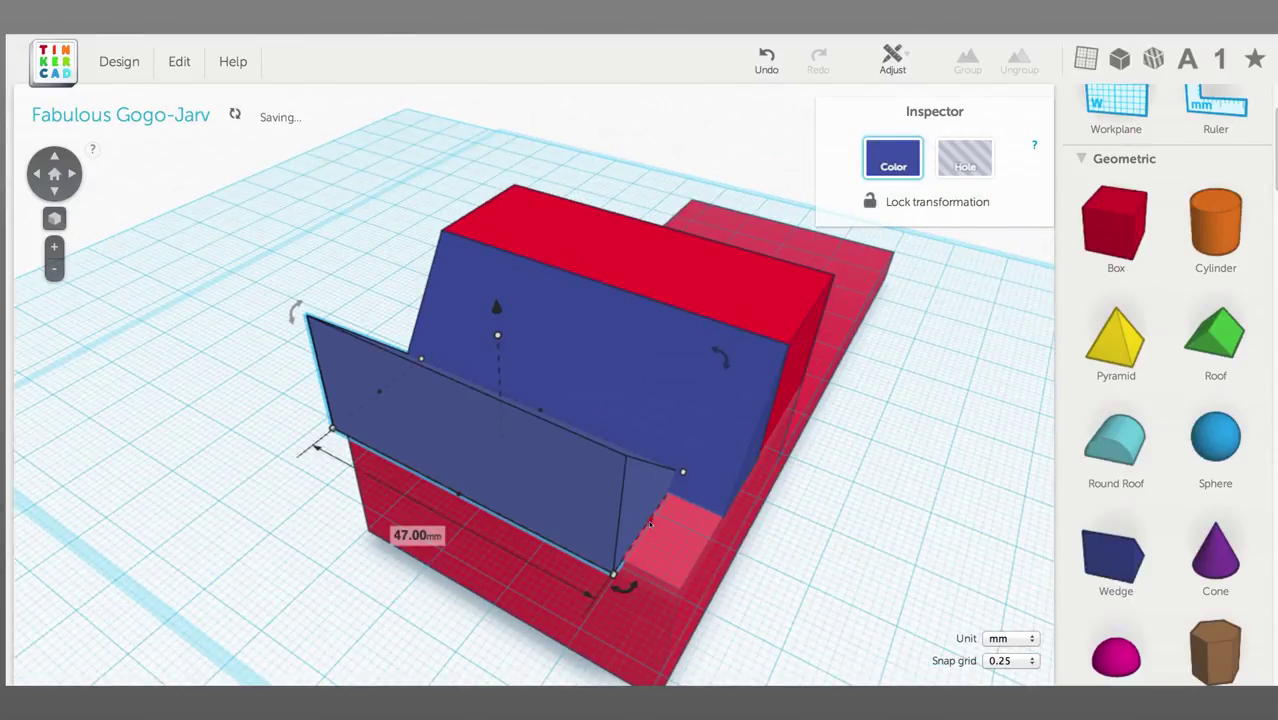
pyautogui.moveTo(697, 544); pyautogui.dragTo(710, 550)
# Set the snap grid to 1.0 and turn the hood wedge 180° so its slope faces the front.
pyautogui.click(1010, 660)
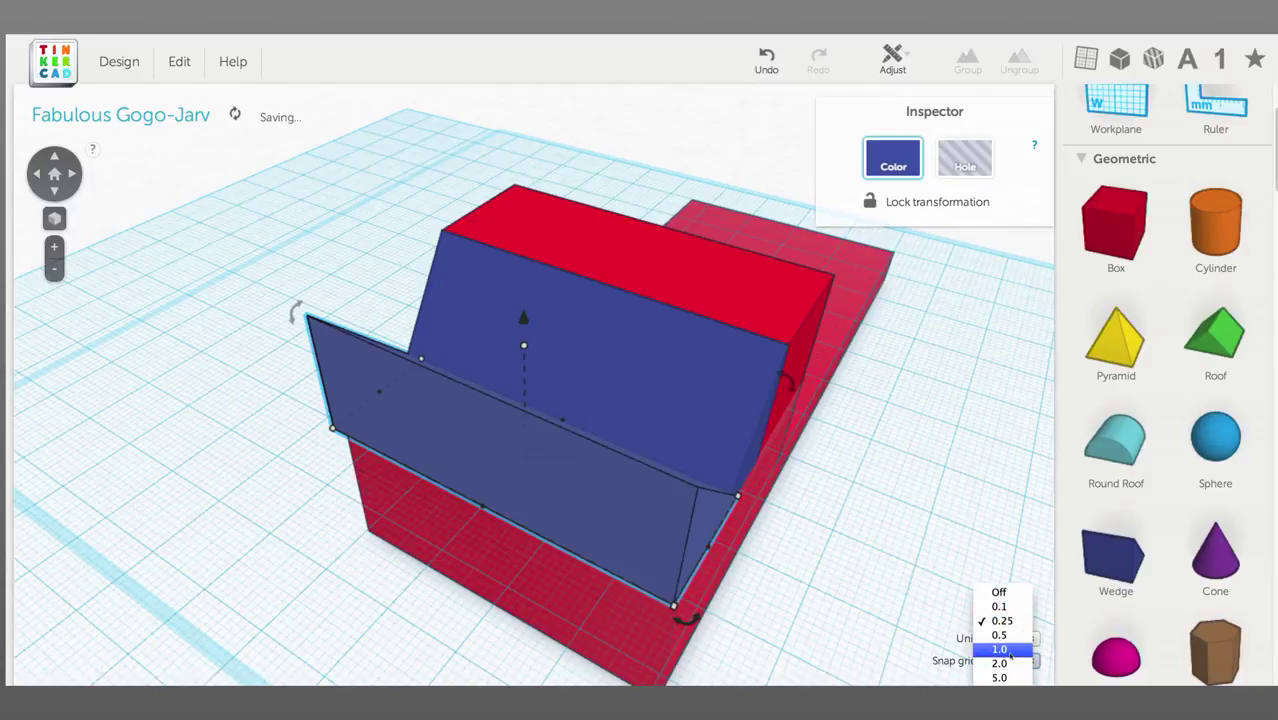
pyautogui.click(1000, 649)
pyautogui.moveTo(824, 596); pyautogui.dragTo(850, 549, button='right')
pyautogui.moveTo(718, 527); pyautogui.dragTo(722, 533)
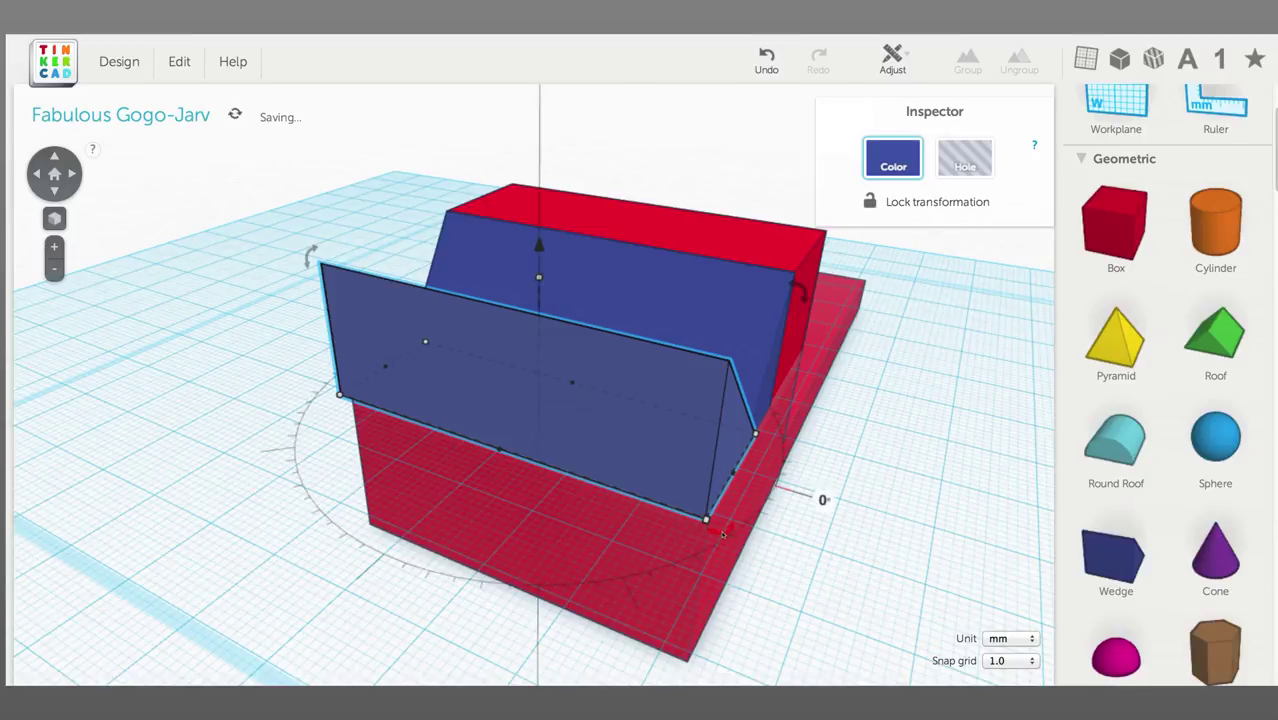
pyautogui.moveTo(256, 454); pyautogui.dragTo(258, 356)
pyautogui.moveTo(322, 318); pyautogui.dragTo(338, 315)
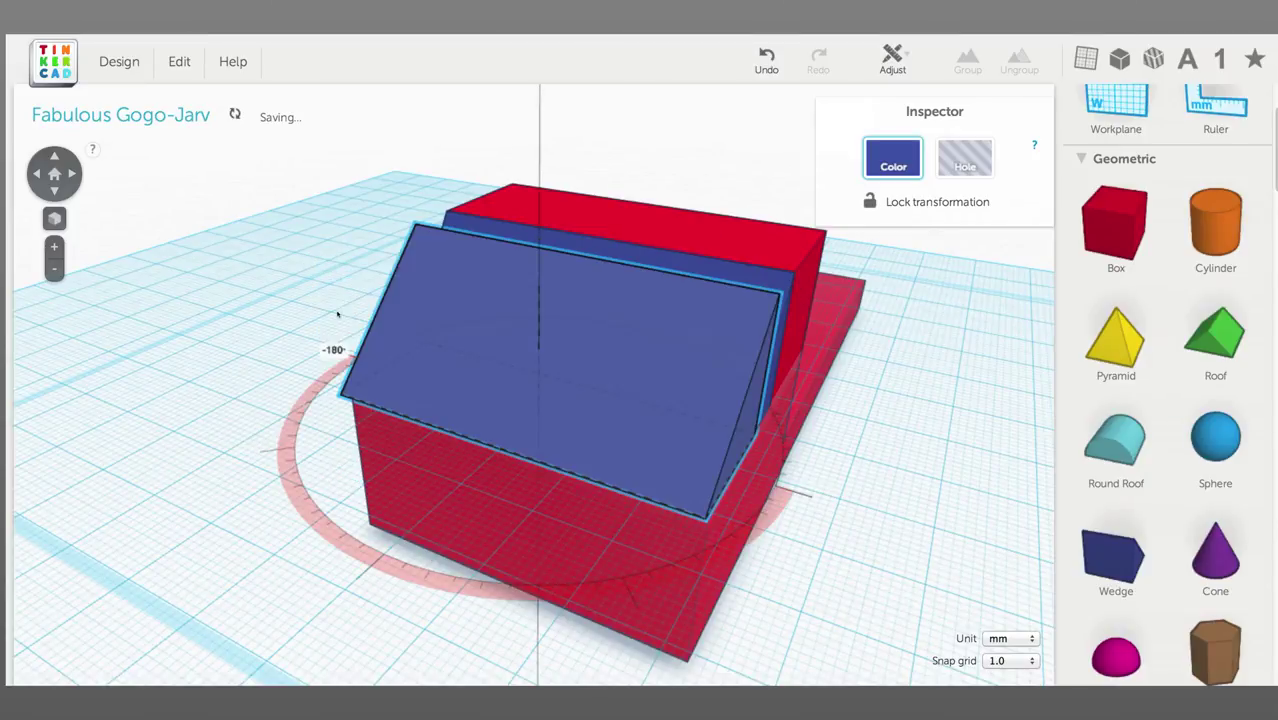
pyautogui.moveTo(425, 384); pyautogui.dragTo(428, 380)
# Reduce the hood wedge's height to 2 mm so it forms a shallow slope in front of the windshield.
pyautogui.moveTo(539, 279)
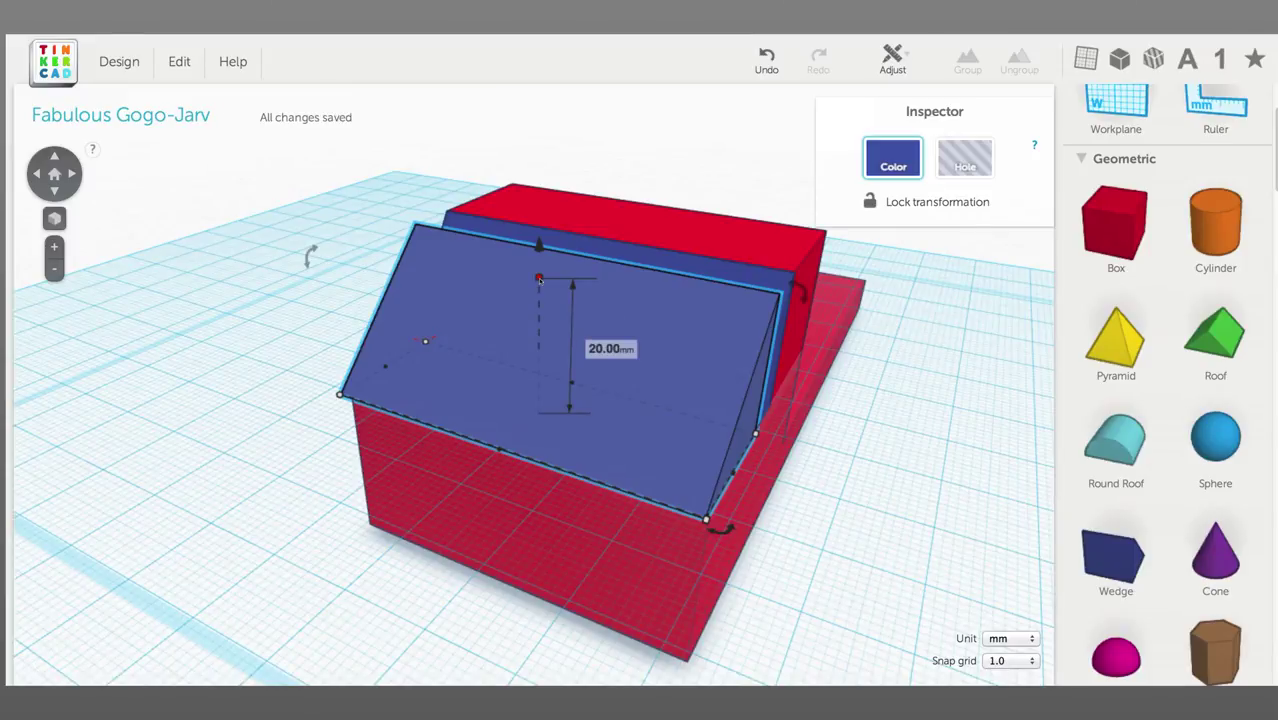
pyautogui.moveTo(539, 279); pyautogui.dragTo(540, 384)
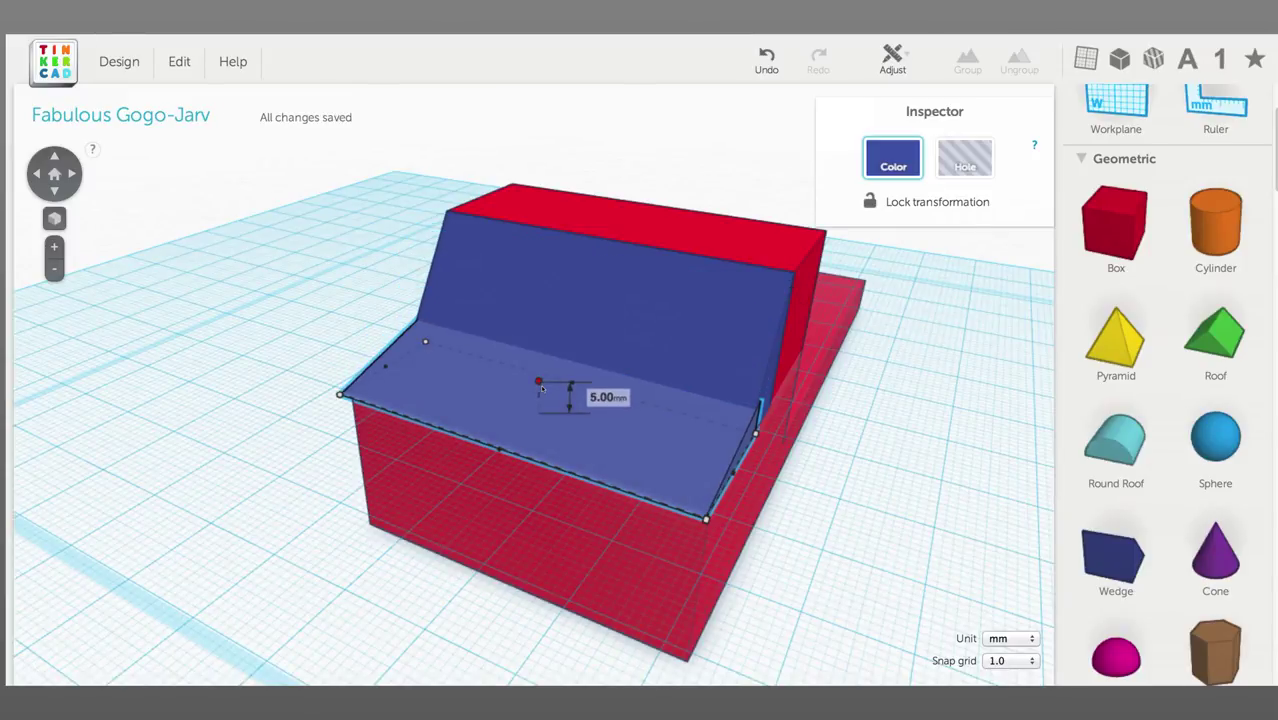
pyautogui.moveTo(322, 362); pyautogui.dragTo(533, 357, button='right')
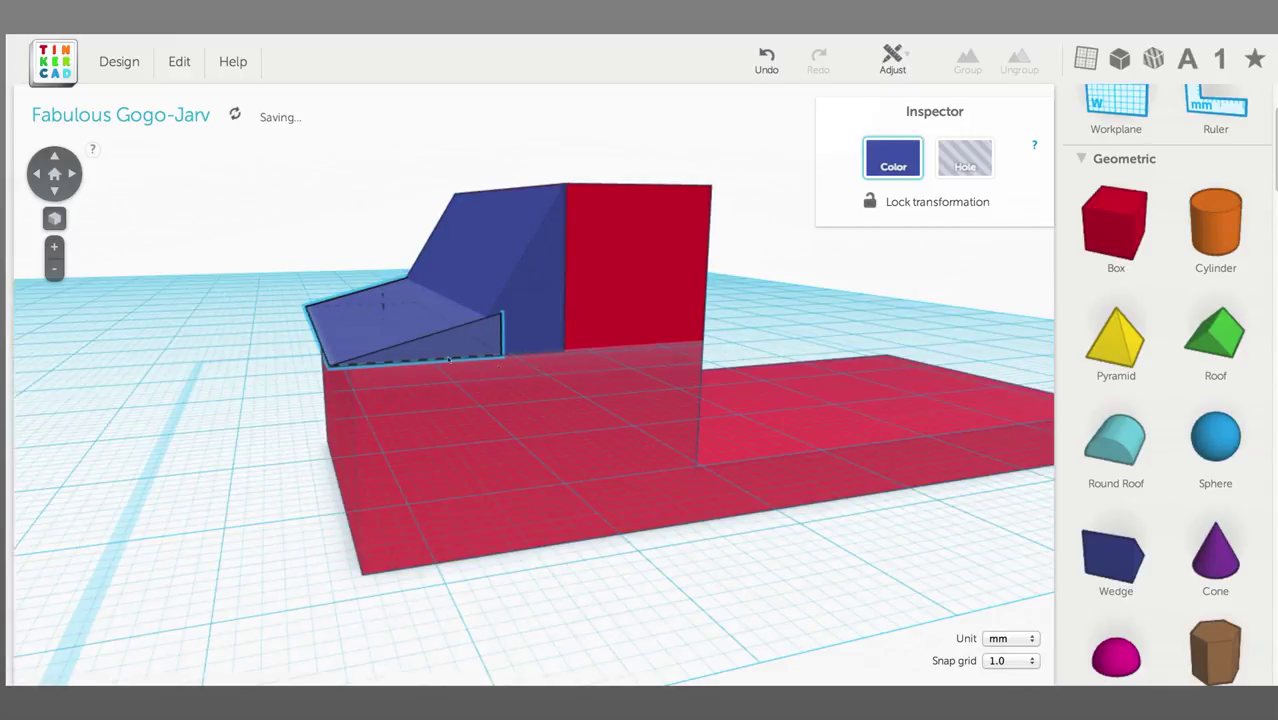
pyautogui.moveTo(448, 358); pyautogui.dragTo(397, 346, button='right')
pyautogui.moveTo(397, 346); pyautogui.dragTo(397, 365)
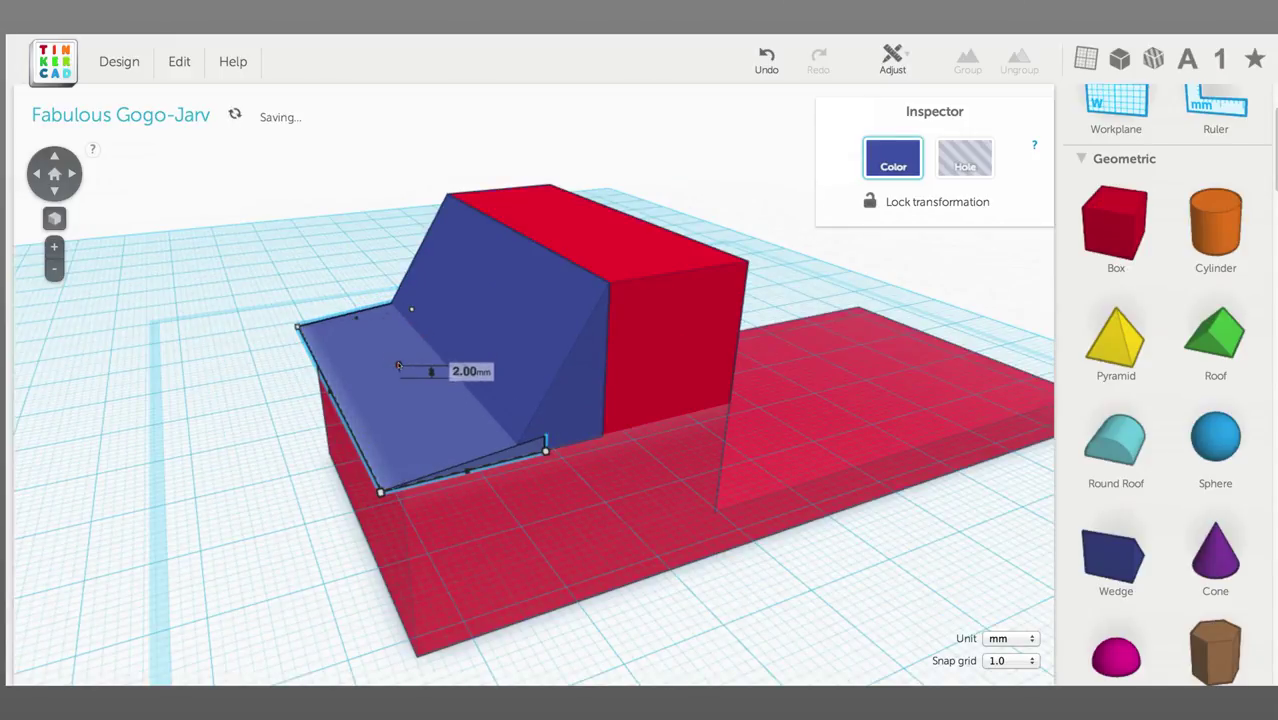
pyautogui.moveTo(370, 362); pyautogui.dragTo(650, 406, button='right')
# Align all the truck's shapes so they are centred across the width.
pyautogui.hotkey('ctrl', 'a')
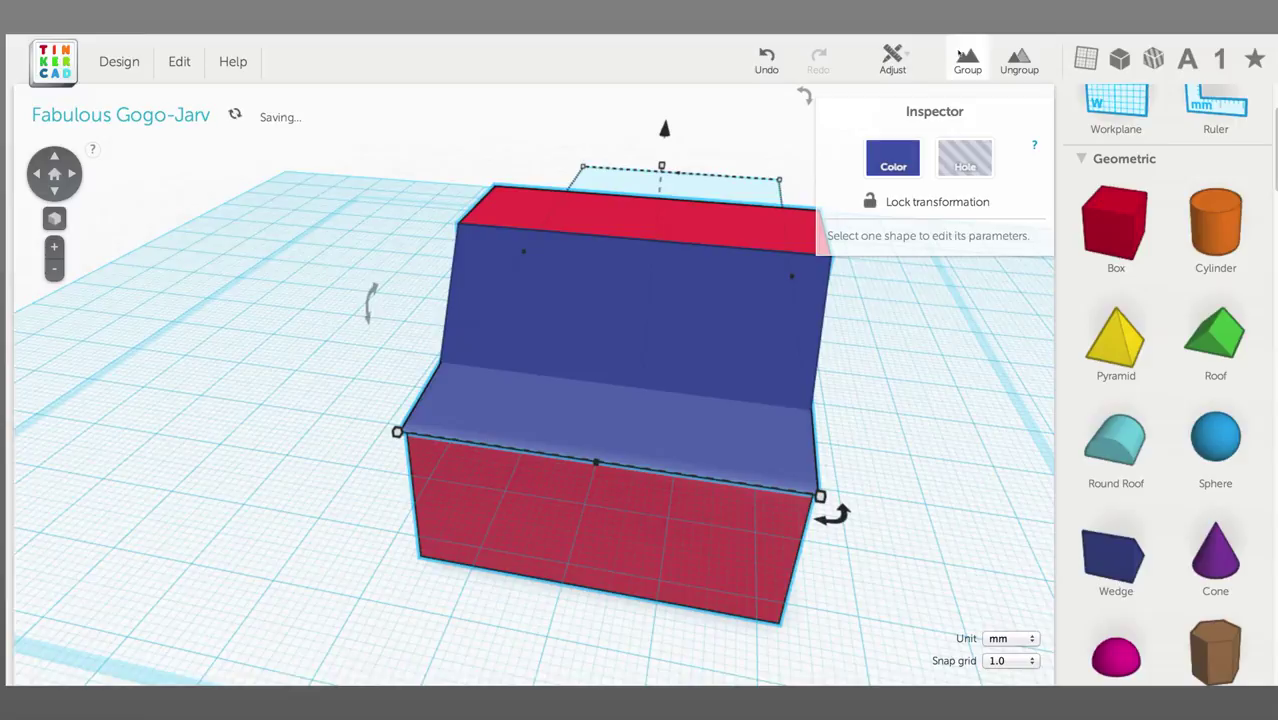
pyautogui.click(886, 62)
pyautogui.click(892, 89)
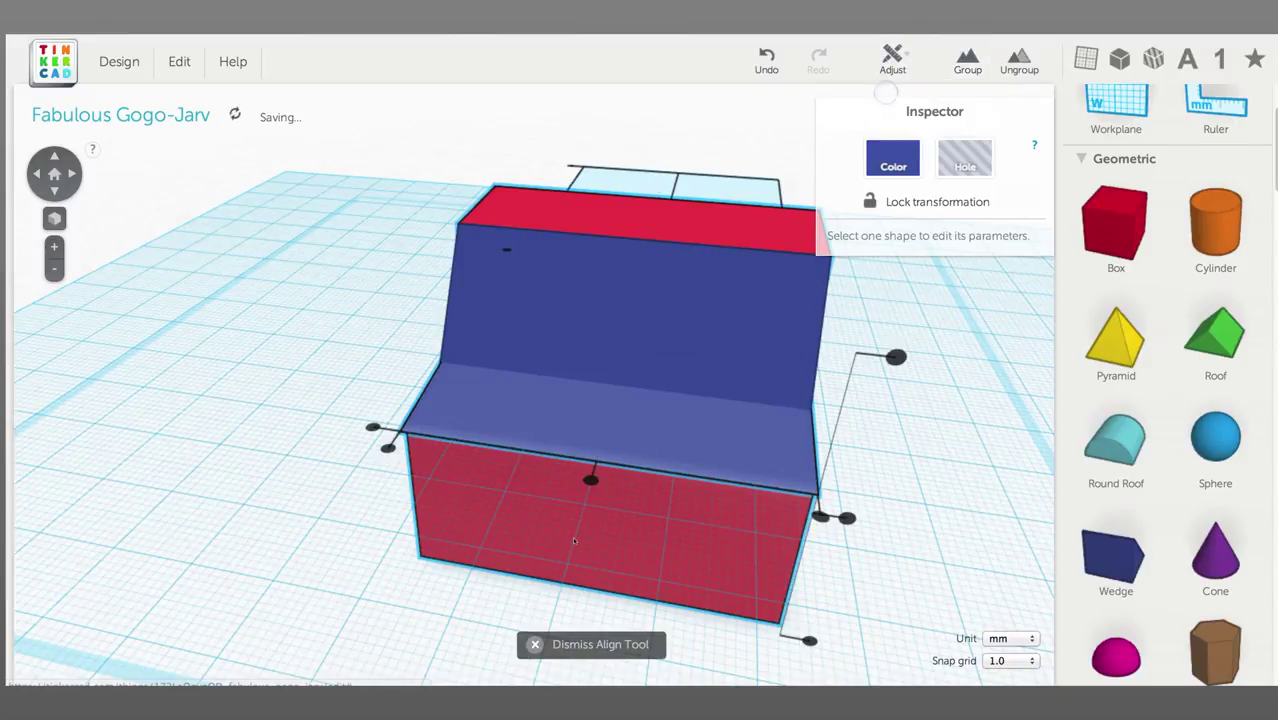
pyautogui.click(590, 487)
pyautogui.moveTo(901, 491); pyautogui.dragTo(449, 462, button='right')
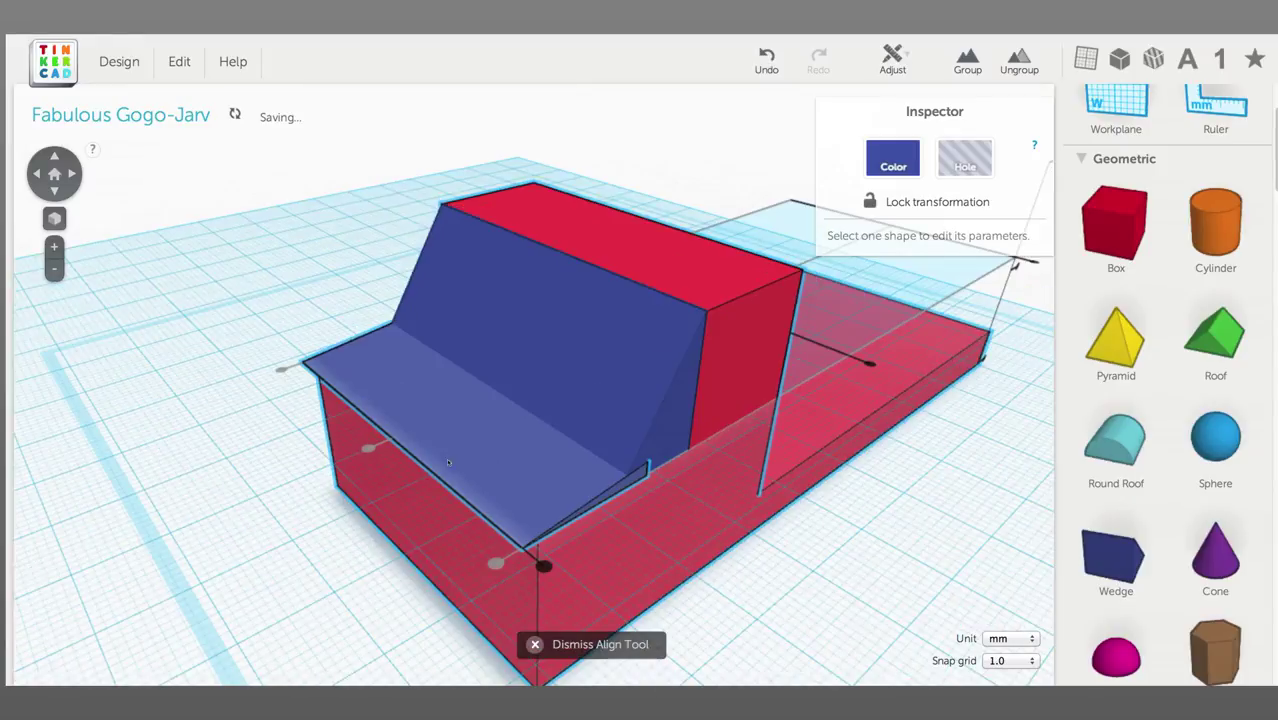
# Shorten the hood wedge from its front edge so it ends flush with the front face of the hood block.
pyautogui.click(359, 520)
pyautogui.click(398, 430)
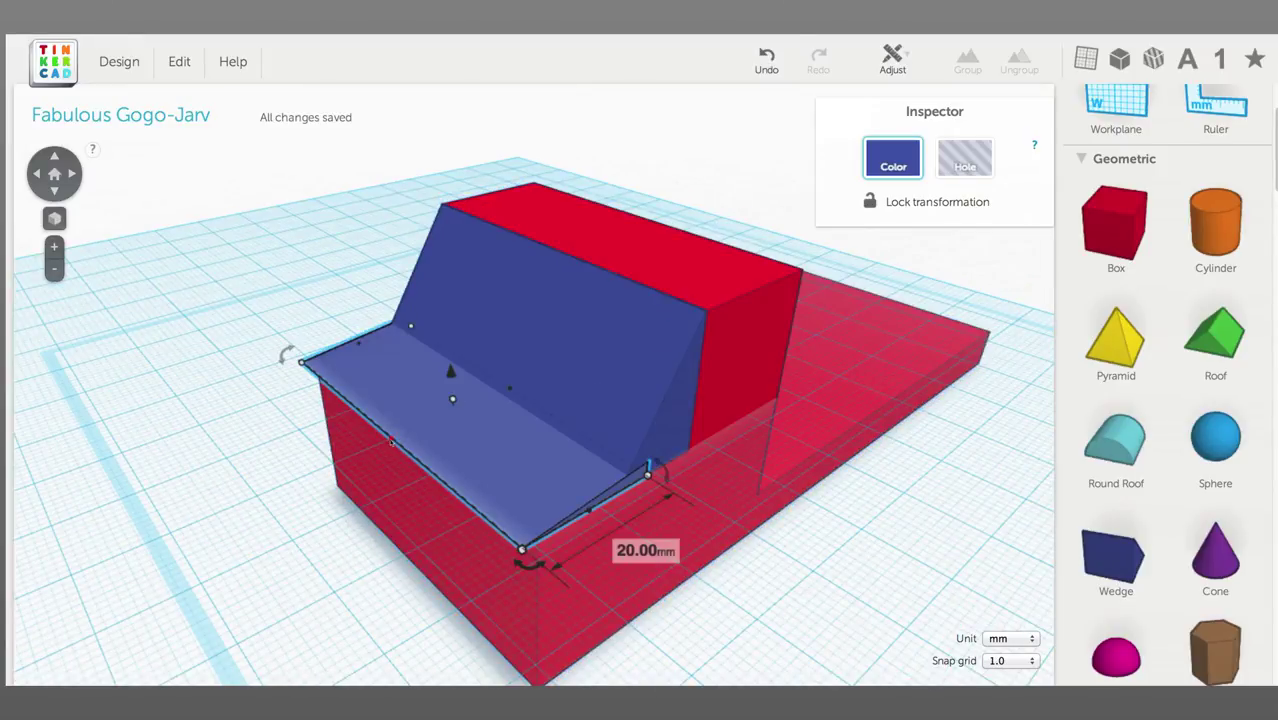
pyautogui.moveTo(391, 442); pyautogui.dragTo(405, 437)
pyautogui.moveTo(405, 438); pyautogui.dragTo(445, 437, button='right')
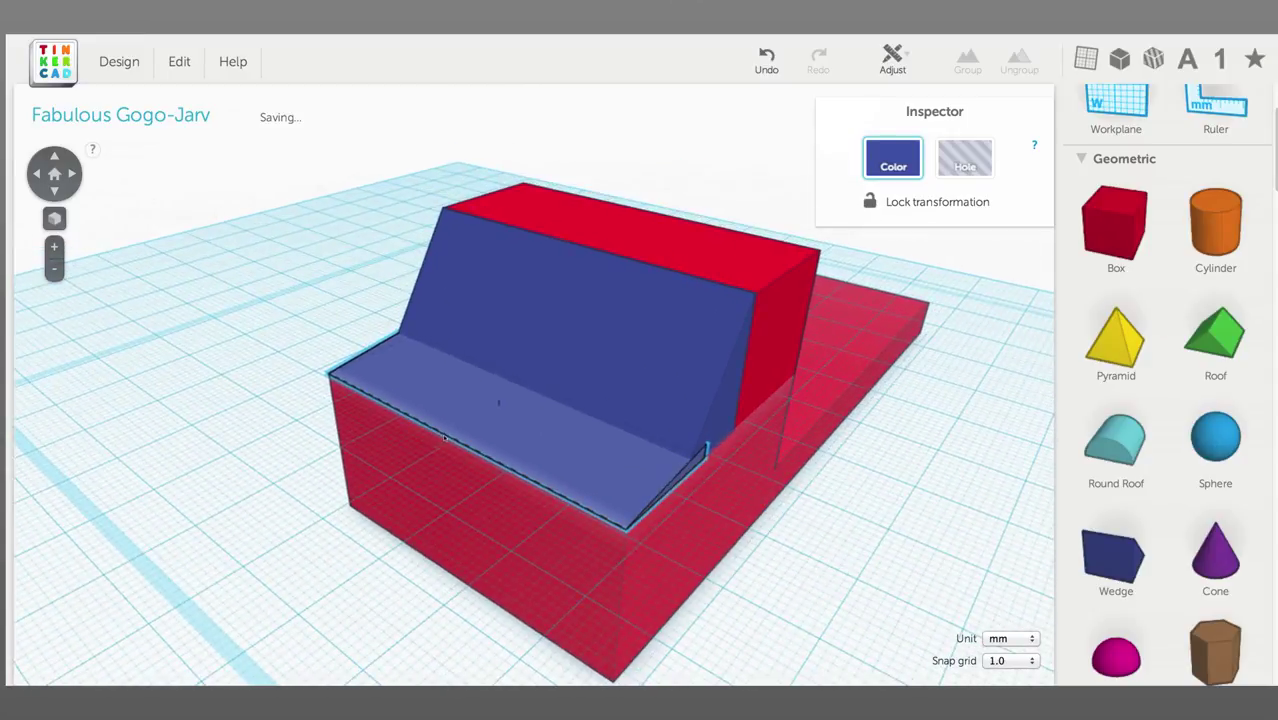
# Group all the boxes and wedges of the truck into a single shape.
pyautogui.click(860, 573)
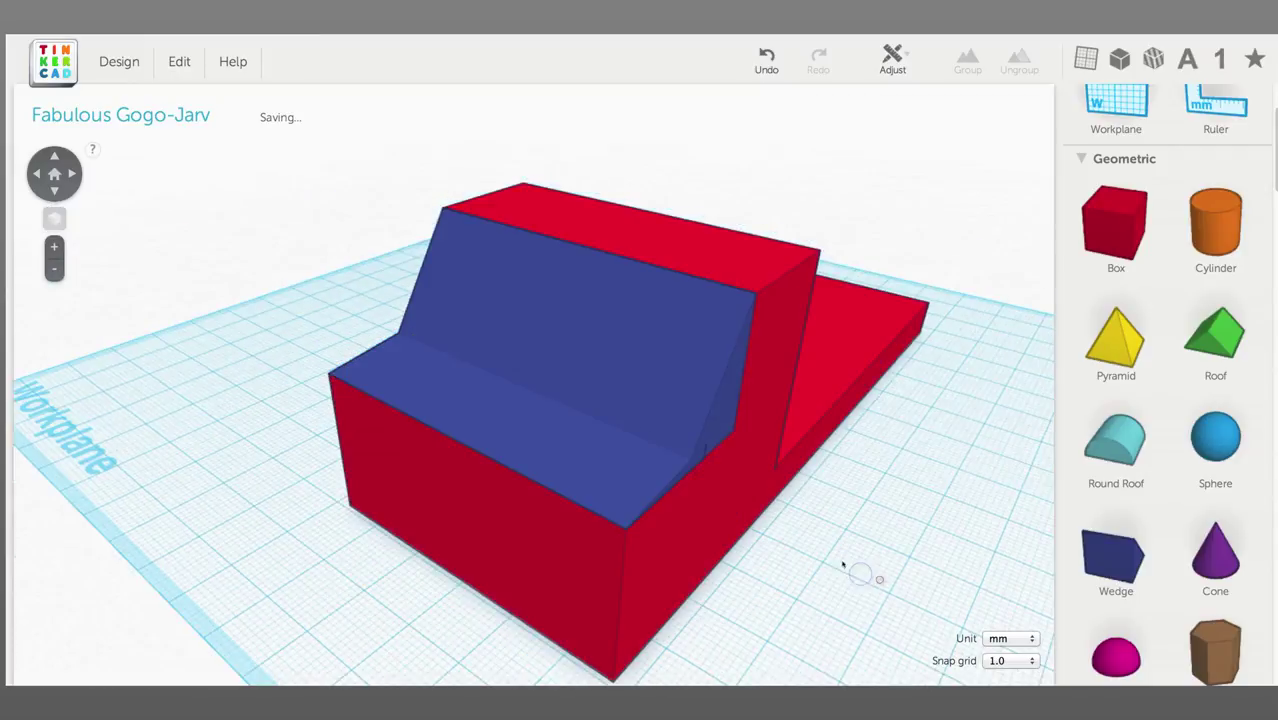
pyautogui.moveTo(843, 563)
pyautogui.mouseDown(button='right')
pyautogui.moveTo(739, 502)
pyautogui.moveTo(790, 516)
pyautogui.moveTo(866, 589)
pyautogui.moveTo(864, 562)
pyautogui.moveTo(727, 502)
pyautogui.moveTo(830, 544)
pyautogui.mouseUp(button='right')
pyautogui.moveTo(757, 527); pyautogui.dragTo(833, 528, button='right')
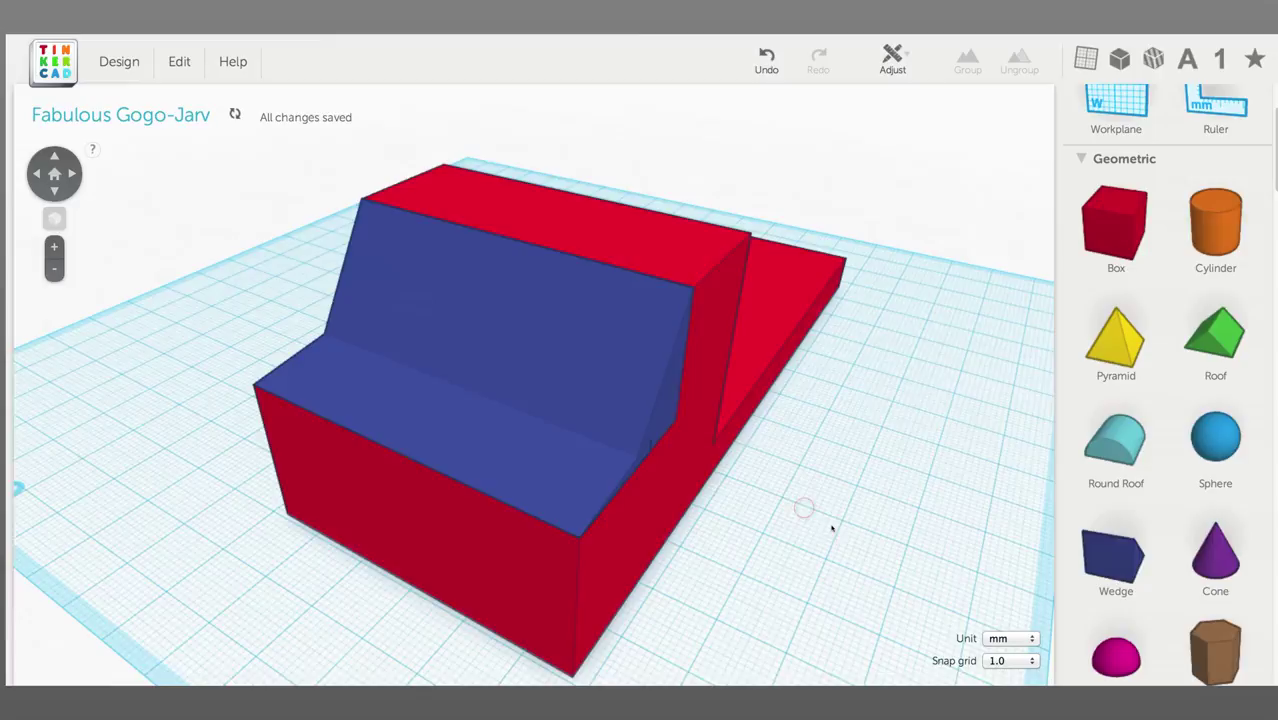
pyautogui.moveTo(180, 184); pyautogui.dragTo(860, 568)
pyautogui.hotkey('ctrl', 'g')
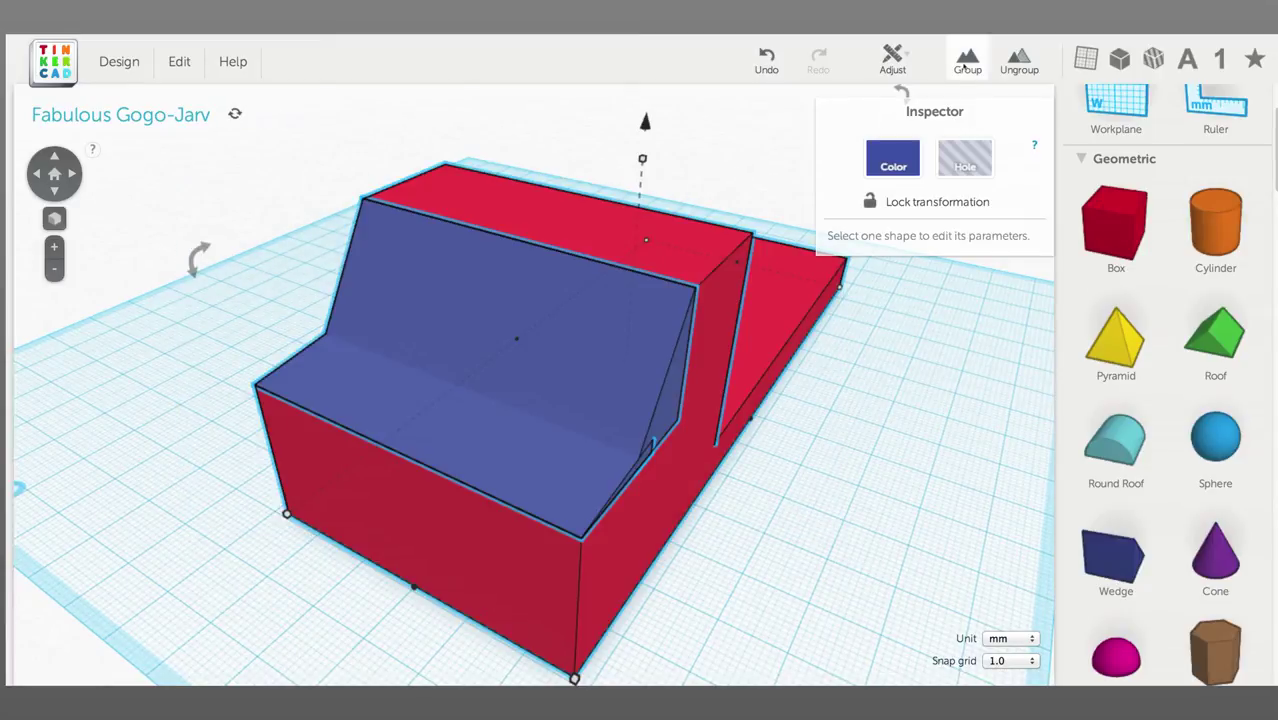
# Change the grouped truck body's colour to the bright yellow preset.
pyautogui.click(882, 172)
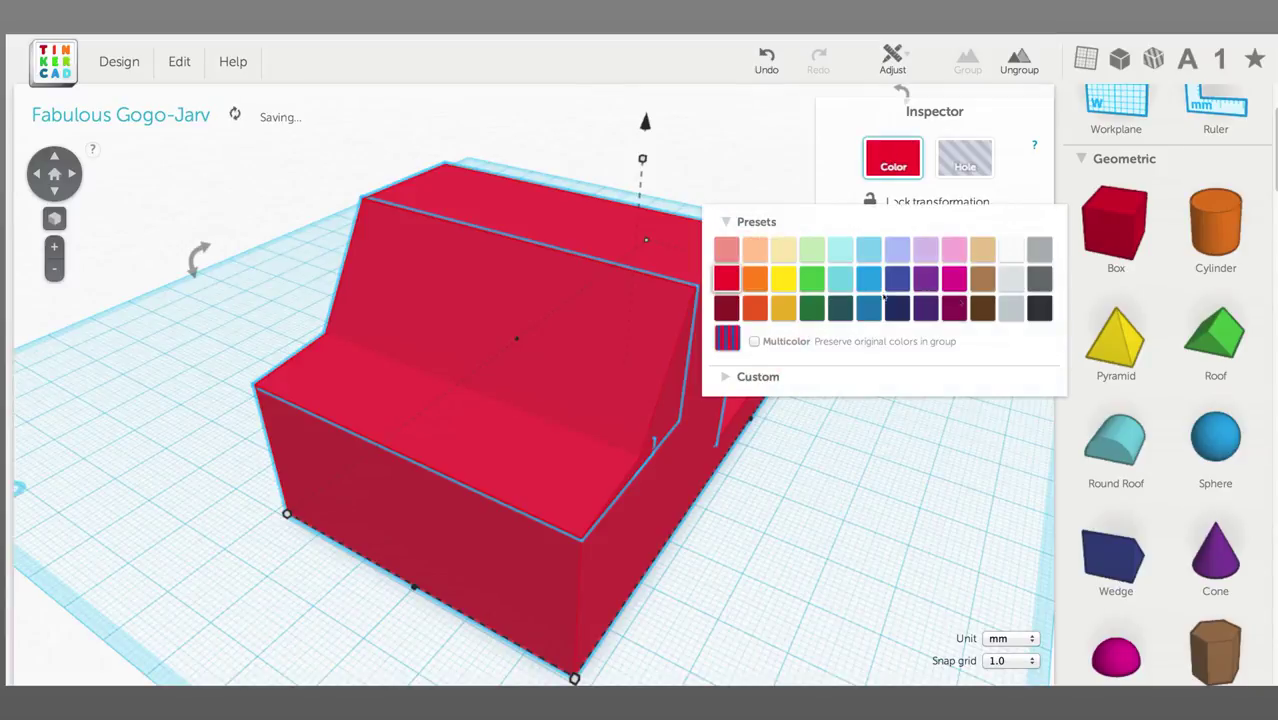
pyautogui.click(783, 283)
pyautogui.moveTo(899, 491); pyautogui.dragTo(645, 455, button='right')
pyautogui.click(839, 458)
# Examine the yellow truck body from the front and both sides, checking the windshield and hood slopes.
pyautogui.scroll(-2, 757, 470)
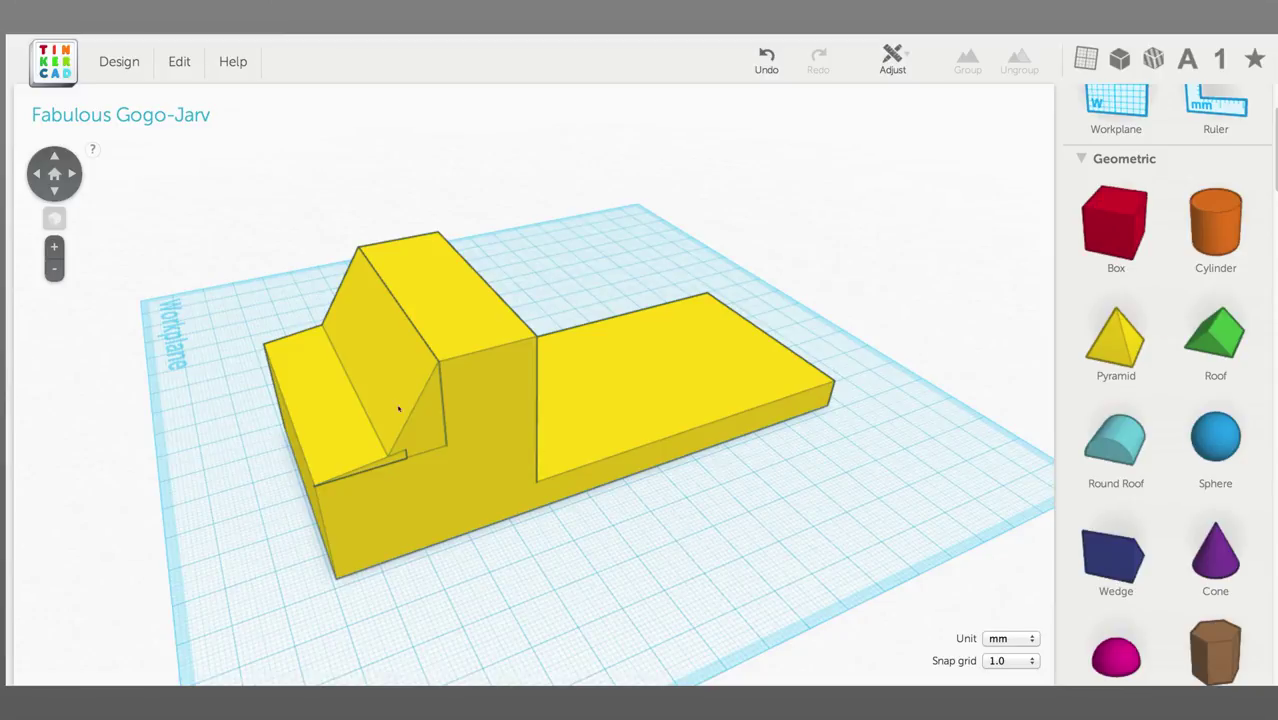
pyautogui.moveTo(228, 379); pyautogui.dragTo(288, 376, button='right')
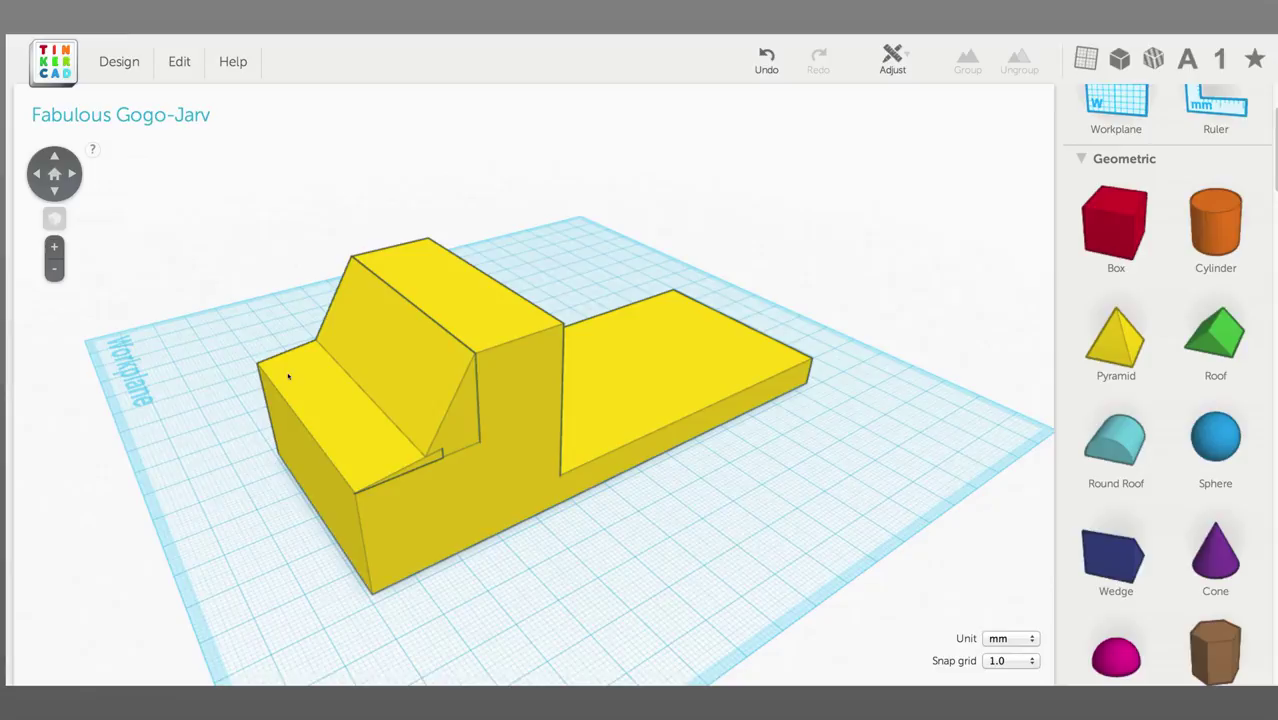
pyautogui.moveTo(402, 392); pyautogui.dragTo(582, 441, button='right')
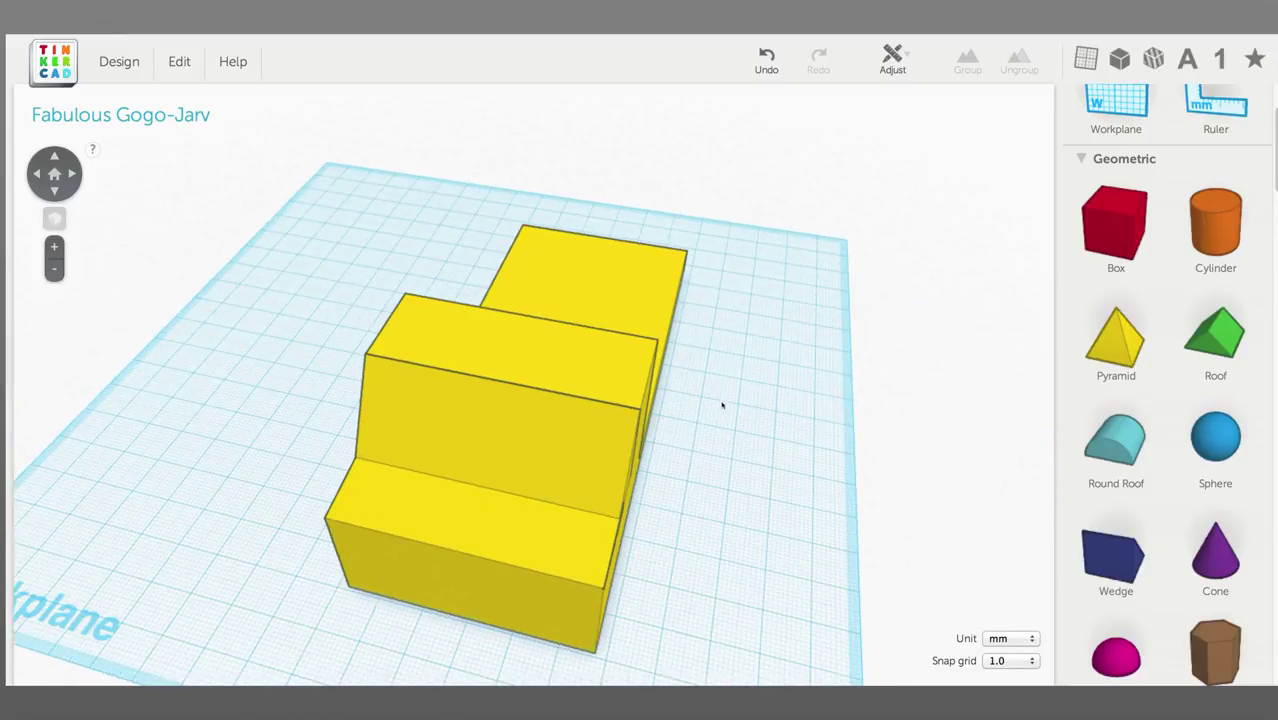
pyautogui.moveTo(722, 405); pyautogui.dragTo(509, 474, button='right')
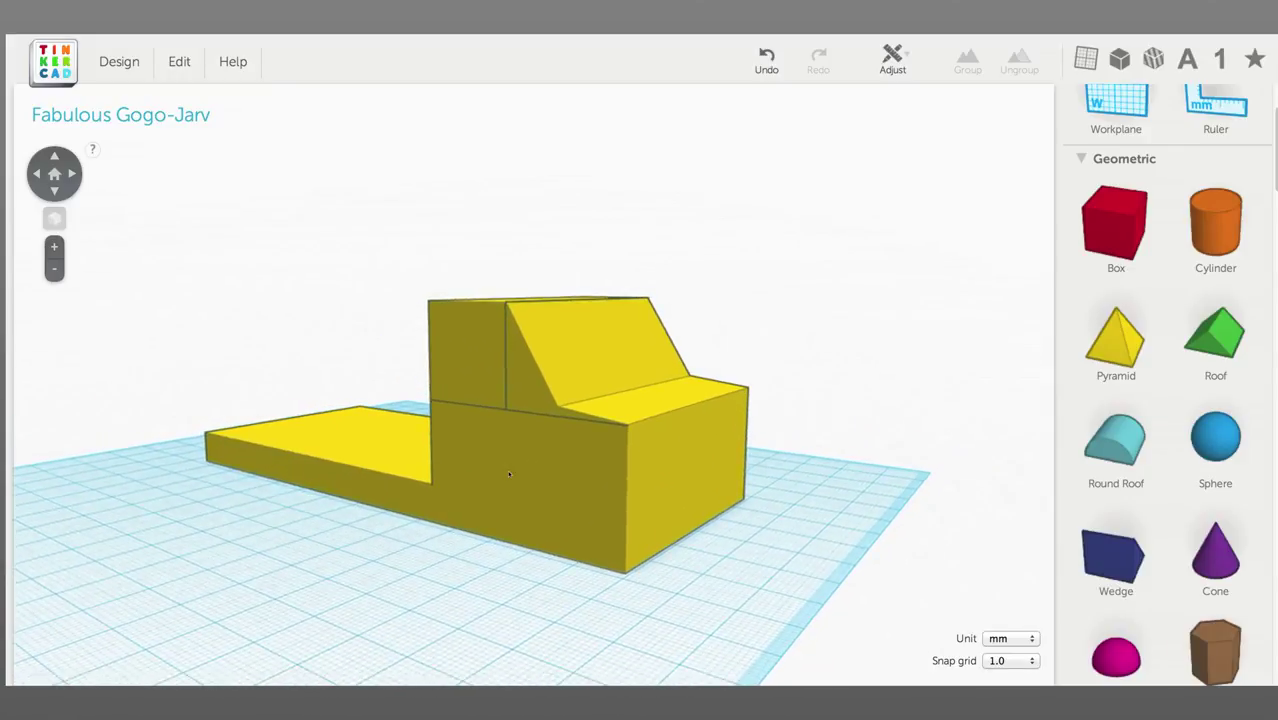
pyautogui.moveTo(339, 487); pyautogui.dragTo(552, 435, button='right')
pyautogui.moveTo(500, 510); pyautogui.dragTo(337, 267, button='right')
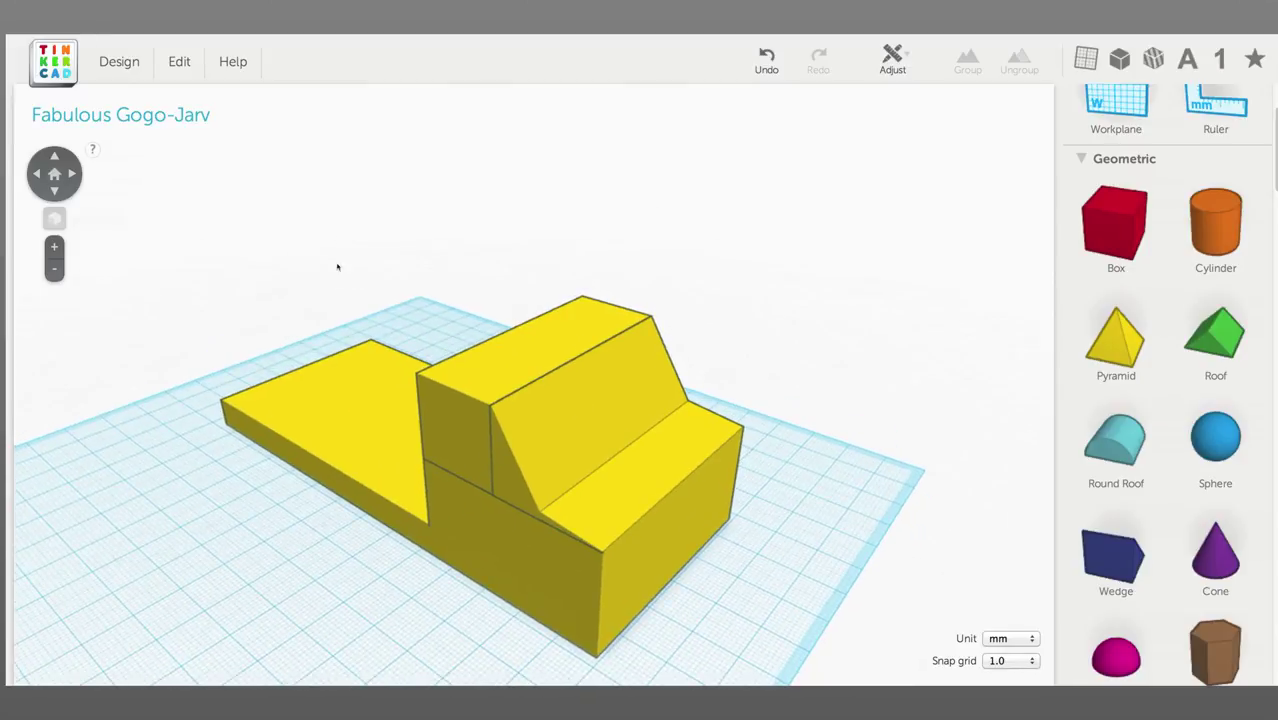
pyautogui.moveTo(614, 444); pyautogui.dragTo(432, 424, button='right')
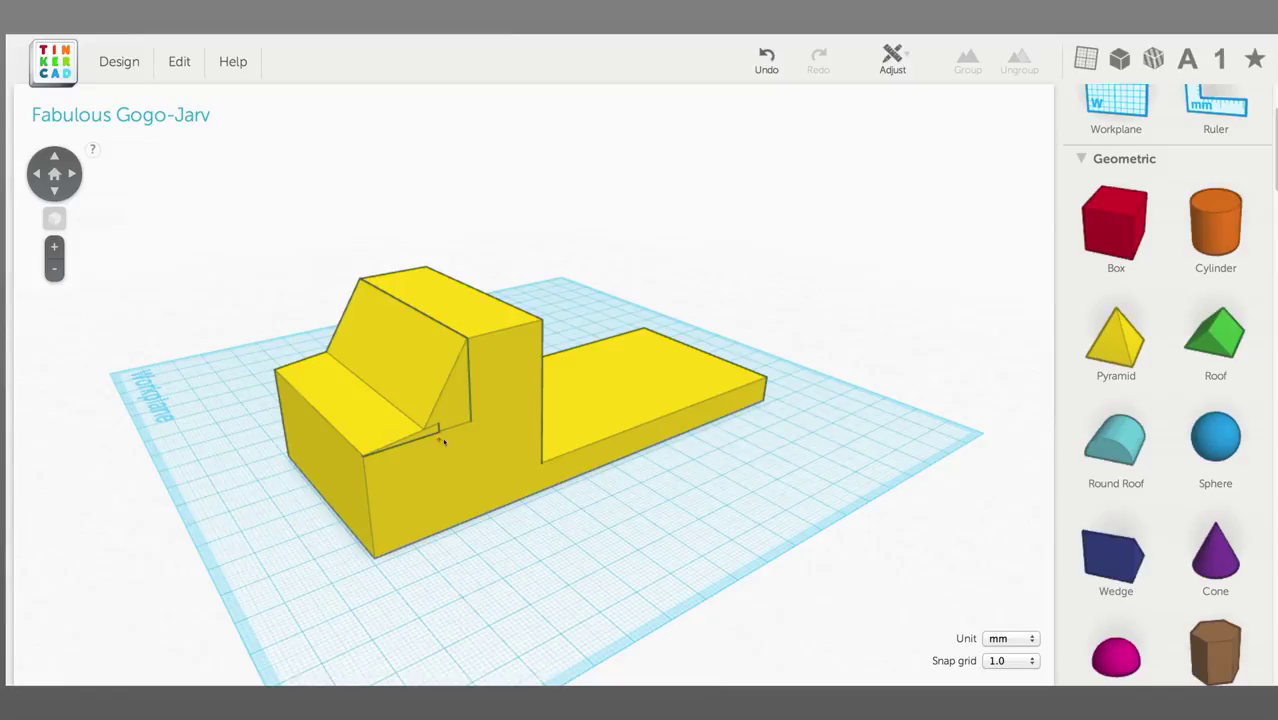
pyautogui.scroll(2, 443, 441)
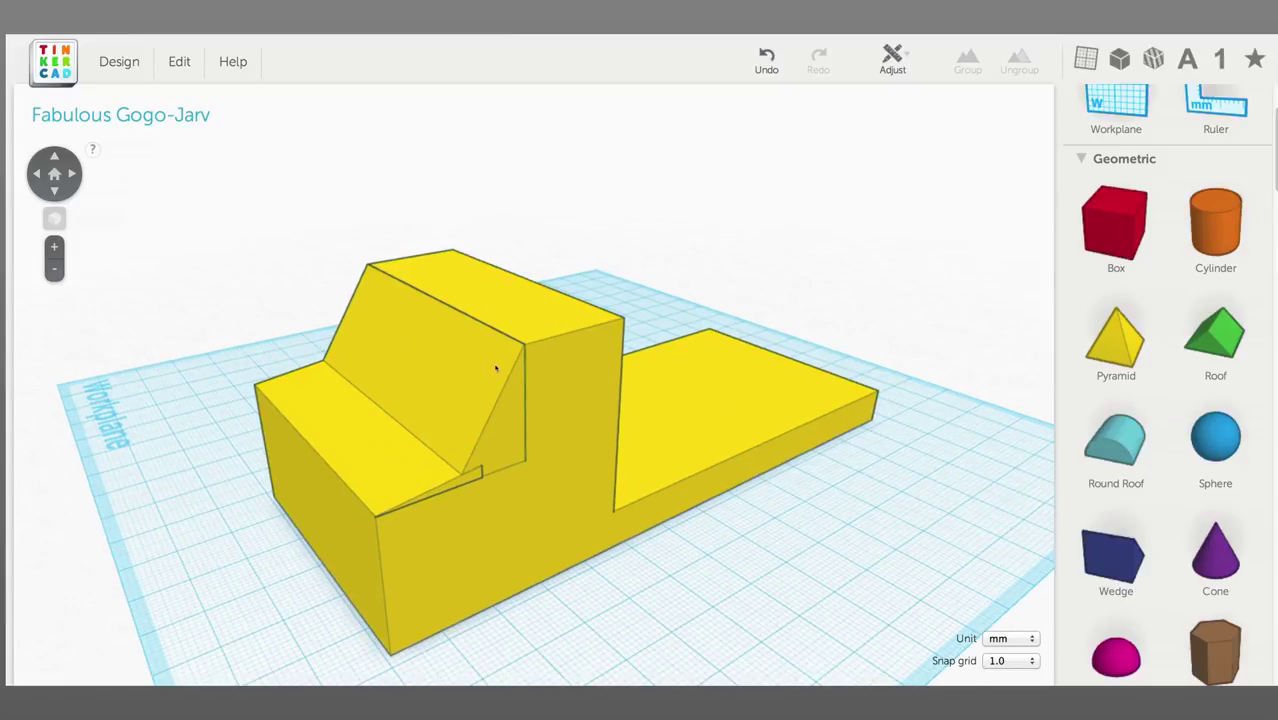
pyautogui.moveTo(538, 418); pyautogui.dragTo(601, 487, button='right')
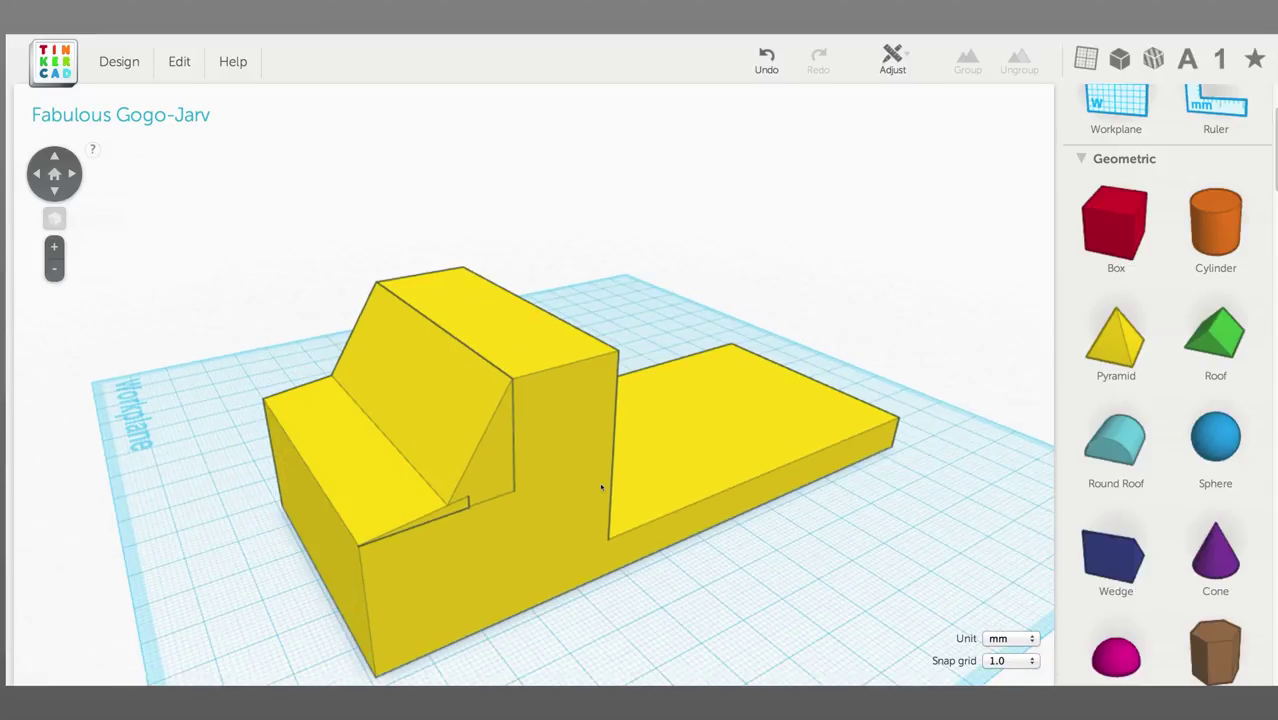
pyautogui.moveTo(261, 176); pyautogui.dragTo(548, 445, button='right')
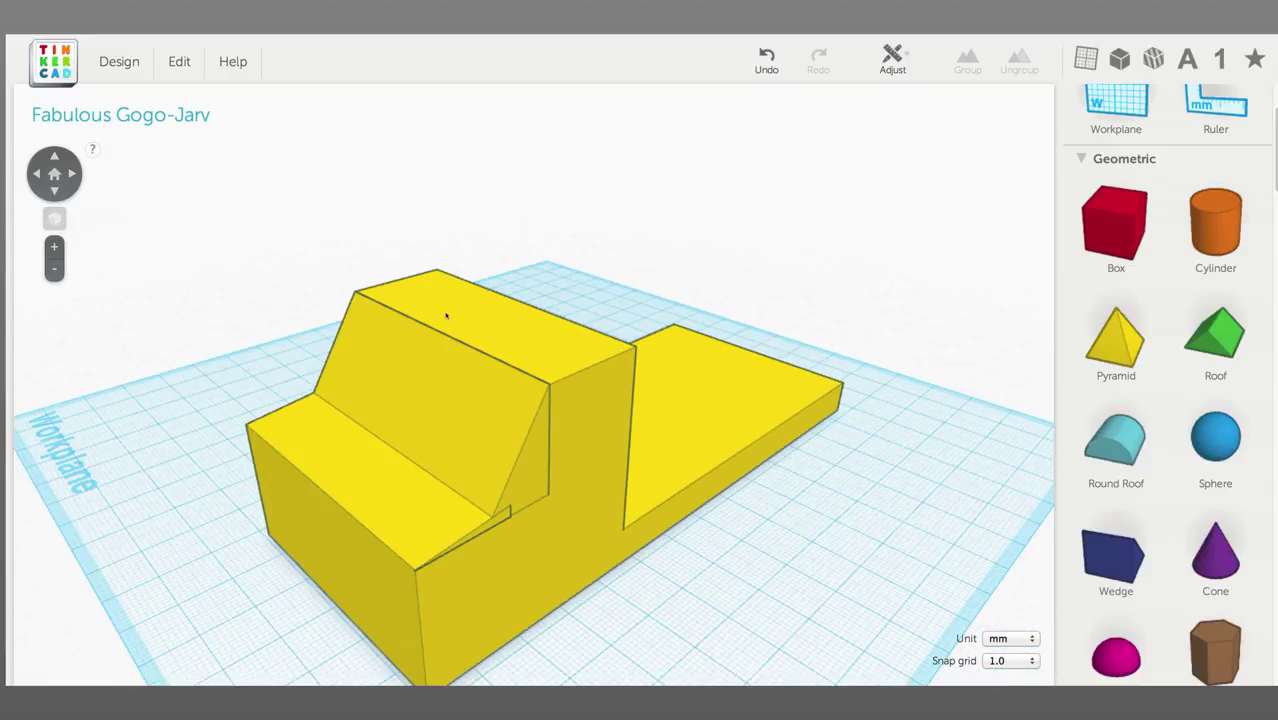